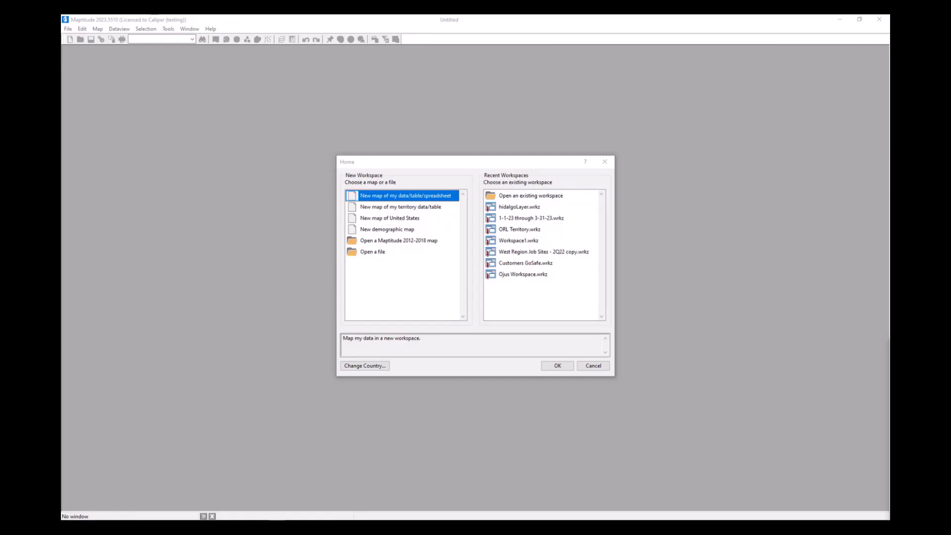
- Switch to Excel and review the property addresses and estimated values in Sample Properties.xlsx
click(494, 169)
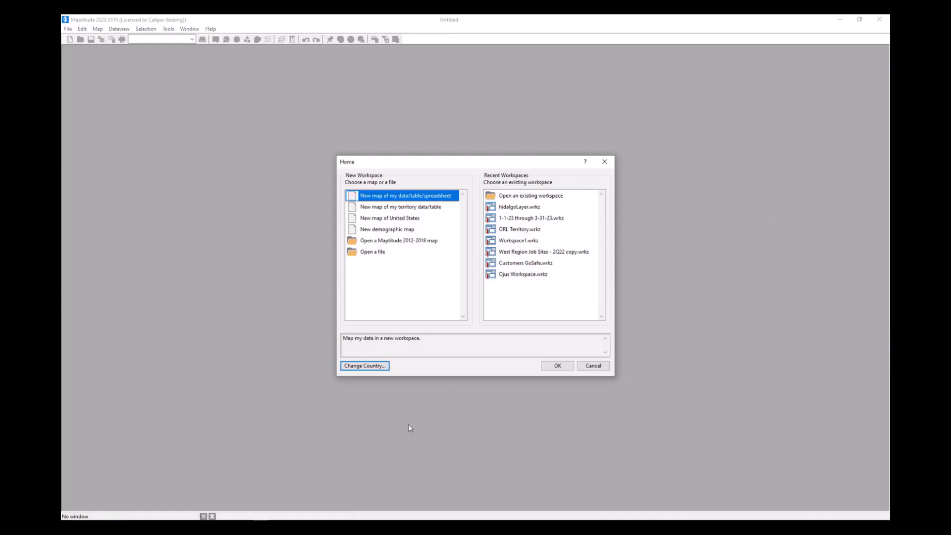
mouse_move(293, 528)
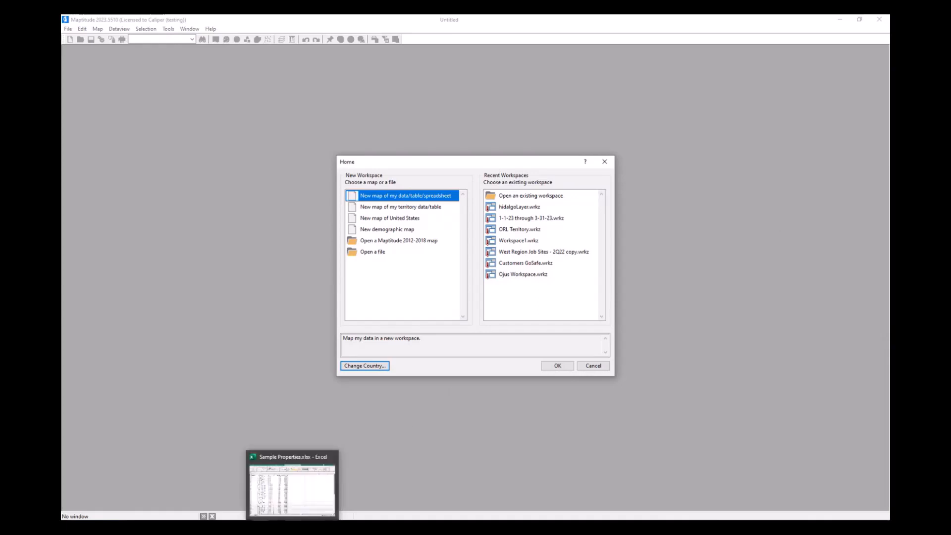
click(297, 500)
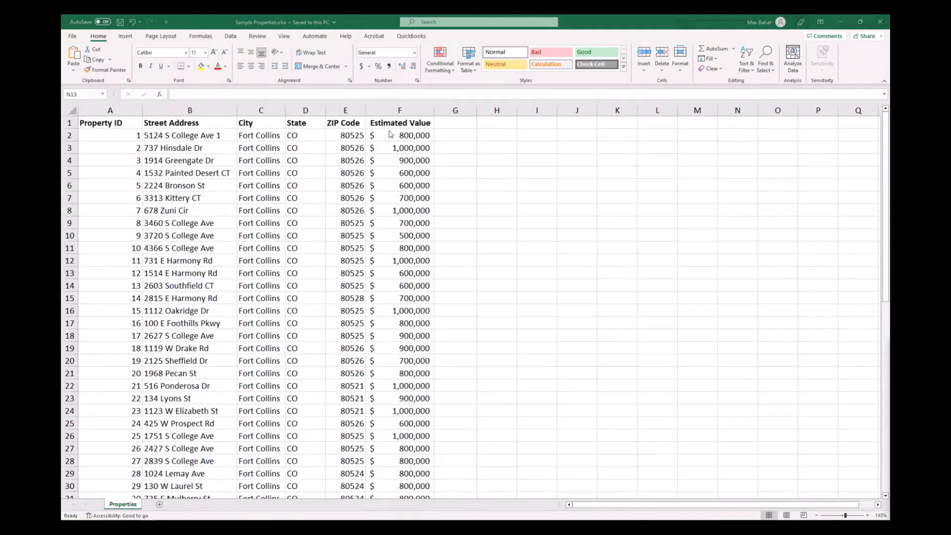
click(416, 105)
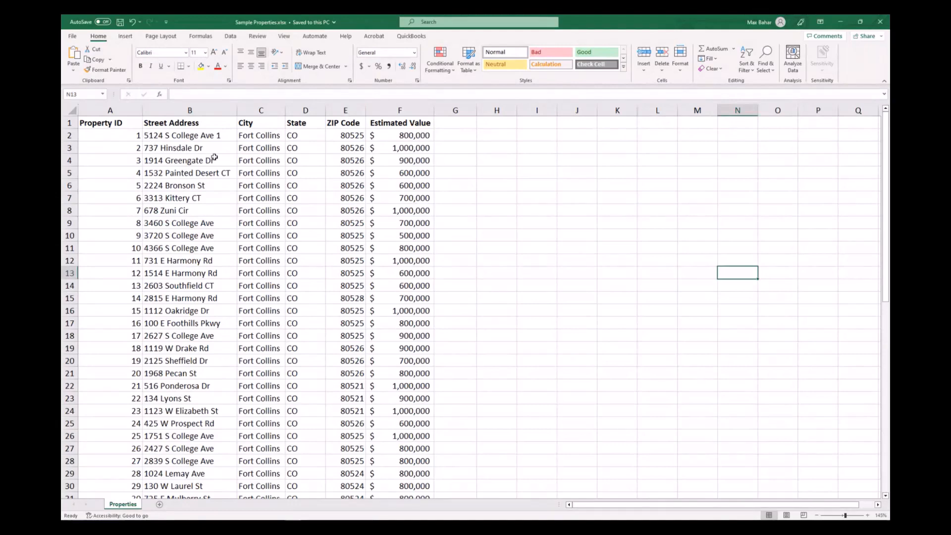
scroll(248, 193, down, 4)
scroll(252, 195, down, 4)
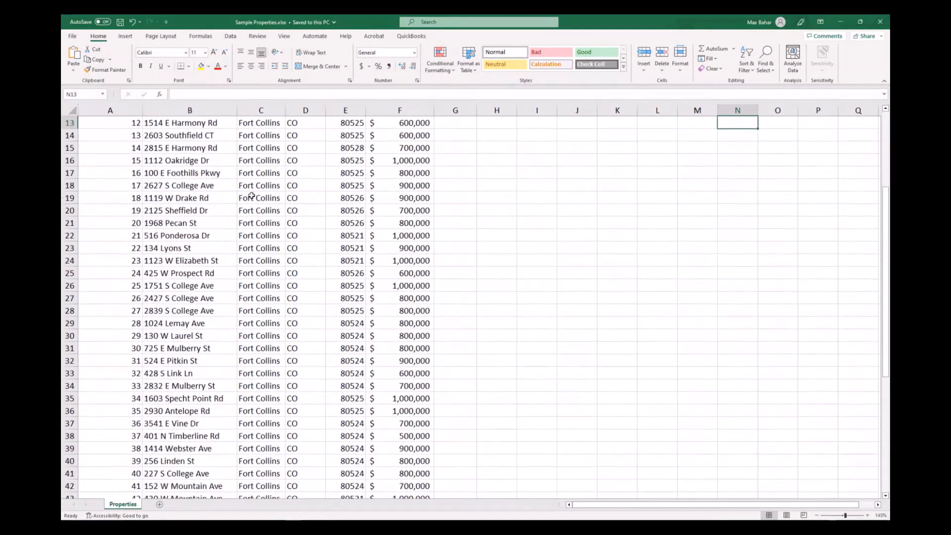
scroll(251, 196, up, 7)
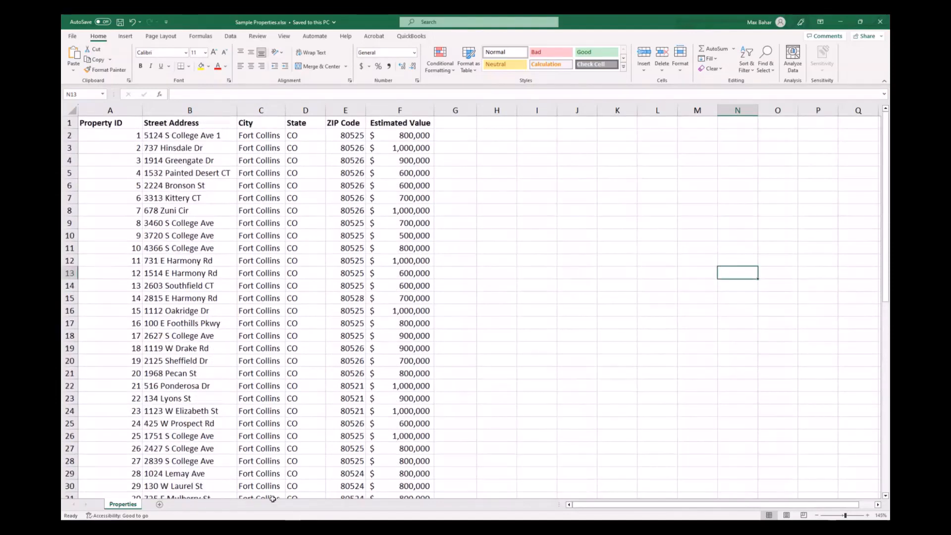
mouse_move(261, 527)
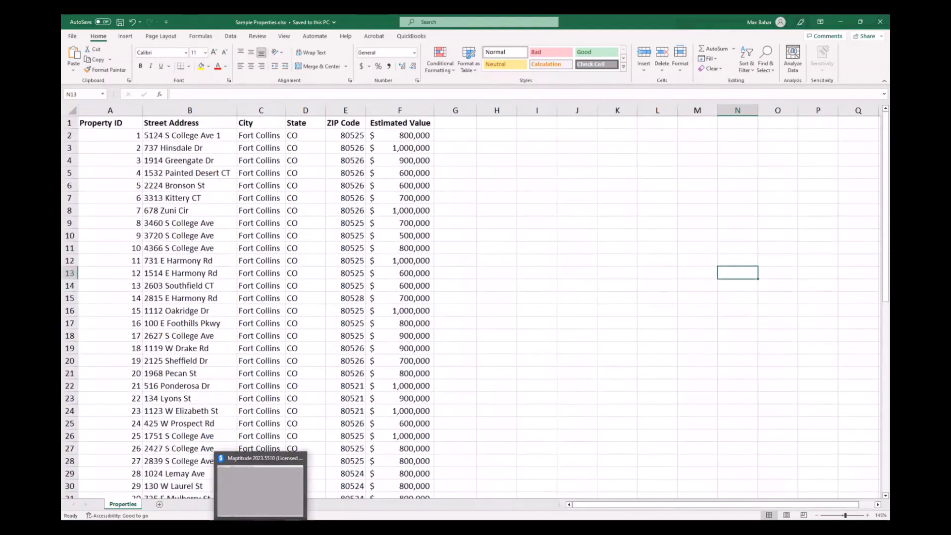
- Switch to Maptitude and start a new map of the Properties sheet from Sample Properties.xlsx in the Tutorial folder
click(285, 473)
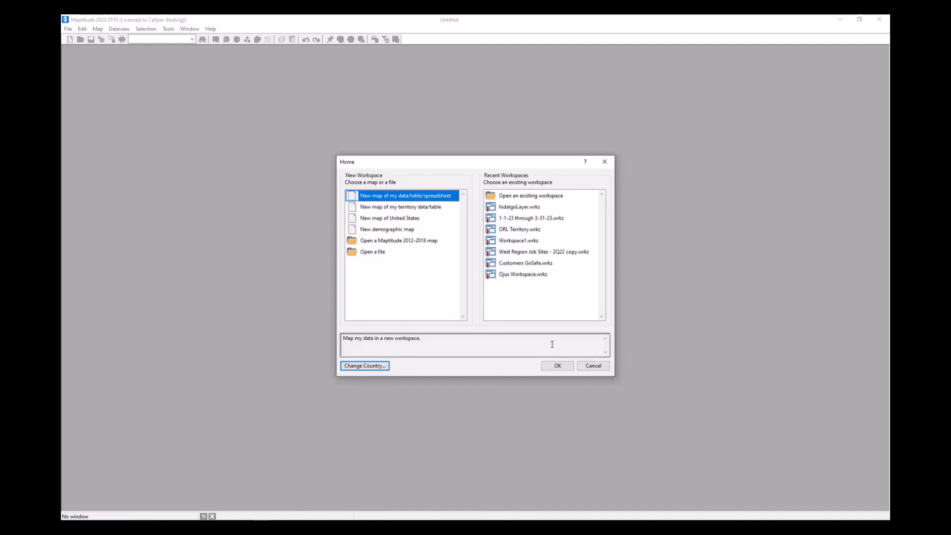
click(557, 365)
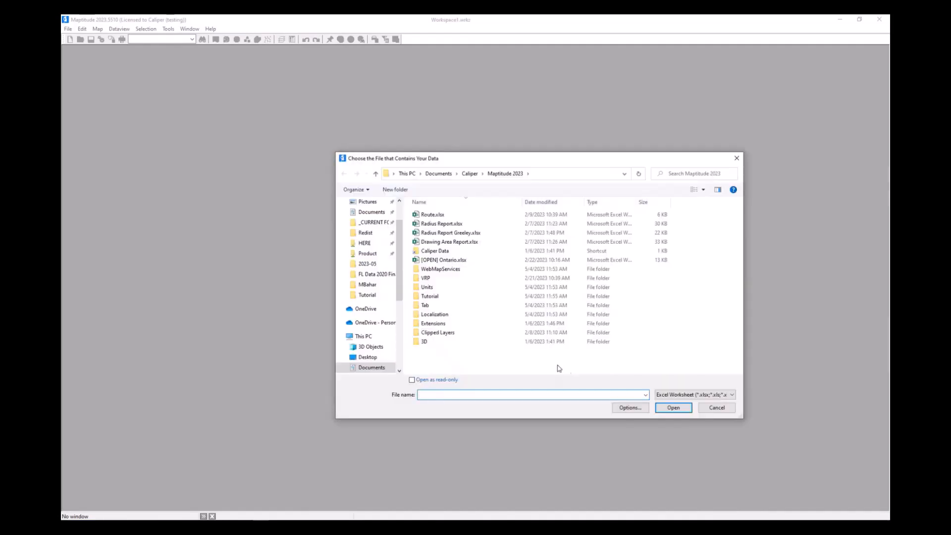
click(458, 297)
double_click(458, 298)
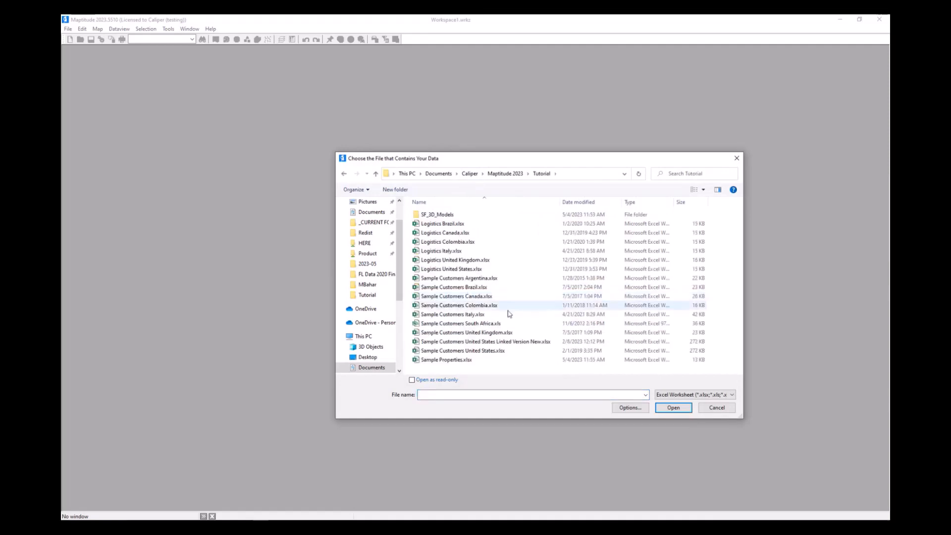
double_click(490, 360)
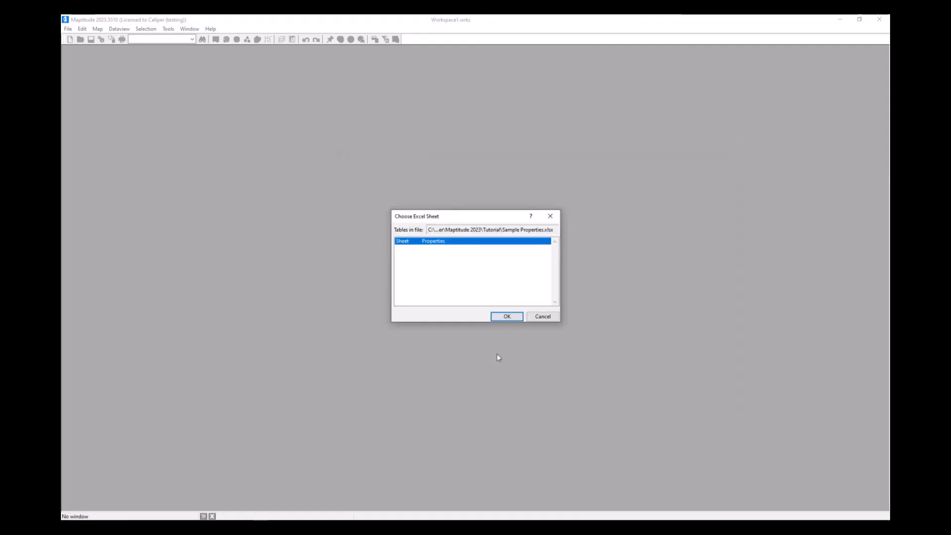
click(519, 318)
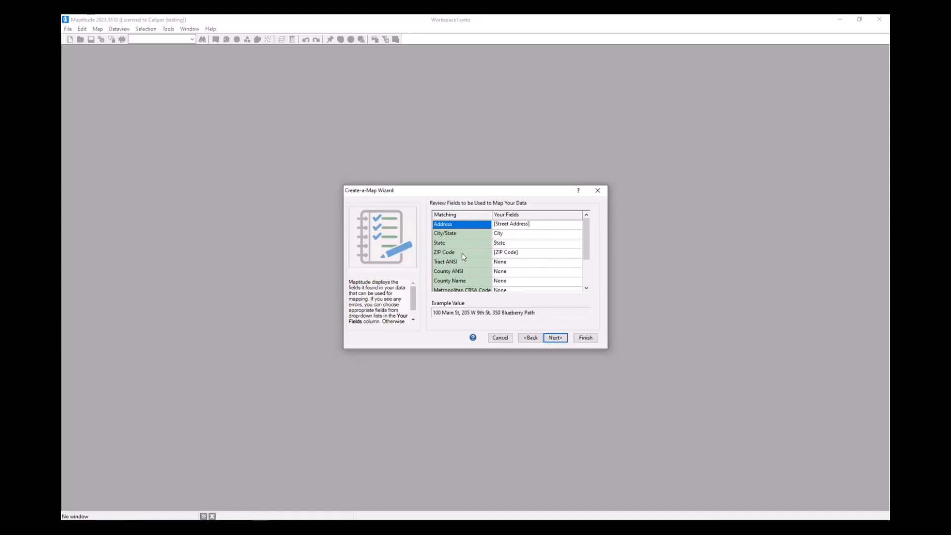
- Accept the matched fields, locate records by Address, ZIP Code or City, and choose to import the data to map it
click(556, 340)
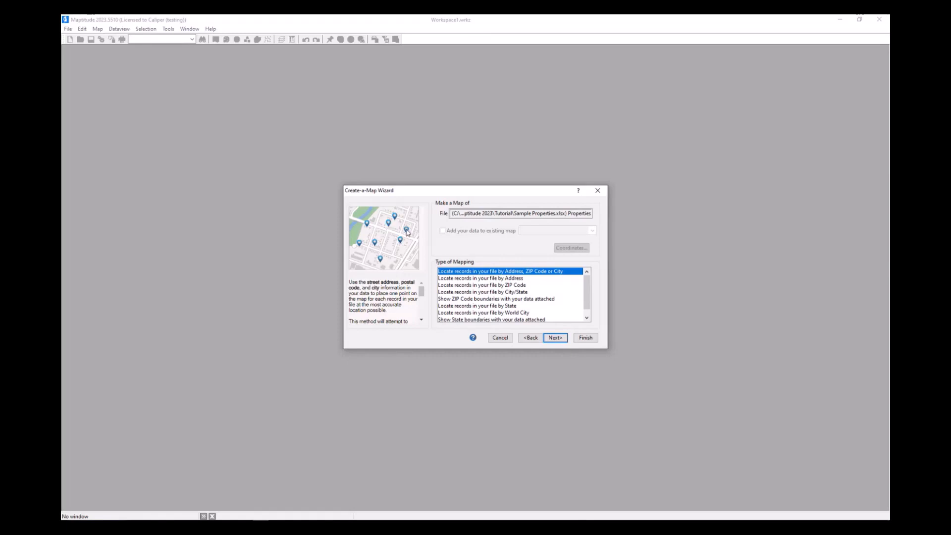
click(556, 338)
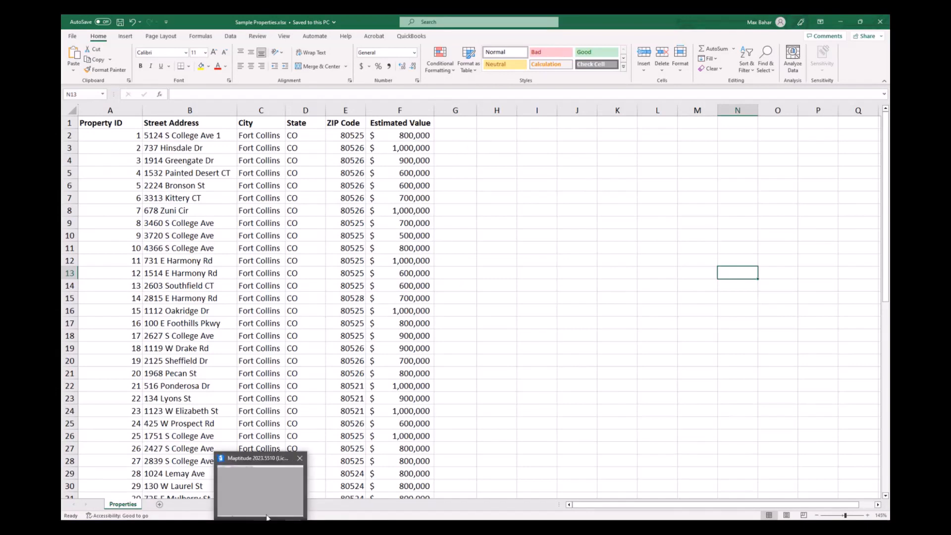
click(279, 494)
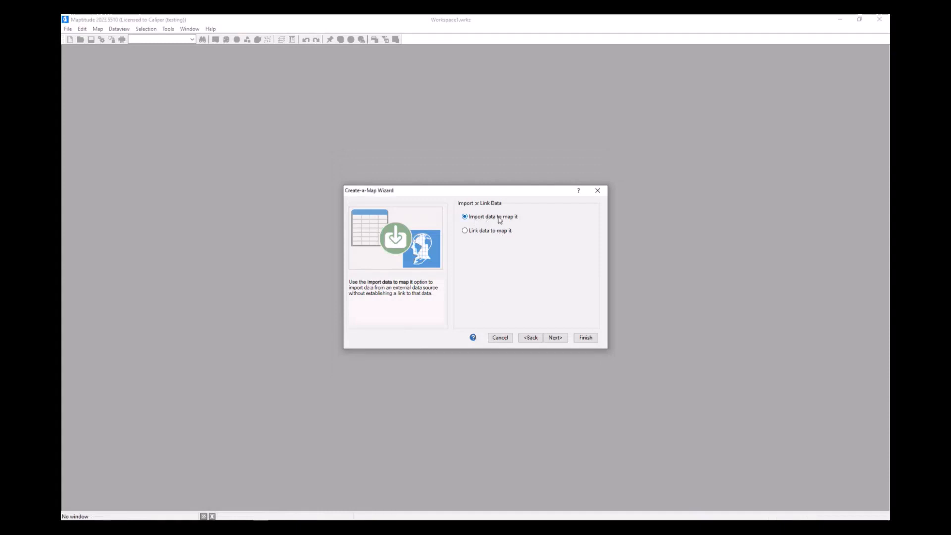
click(555, 338)
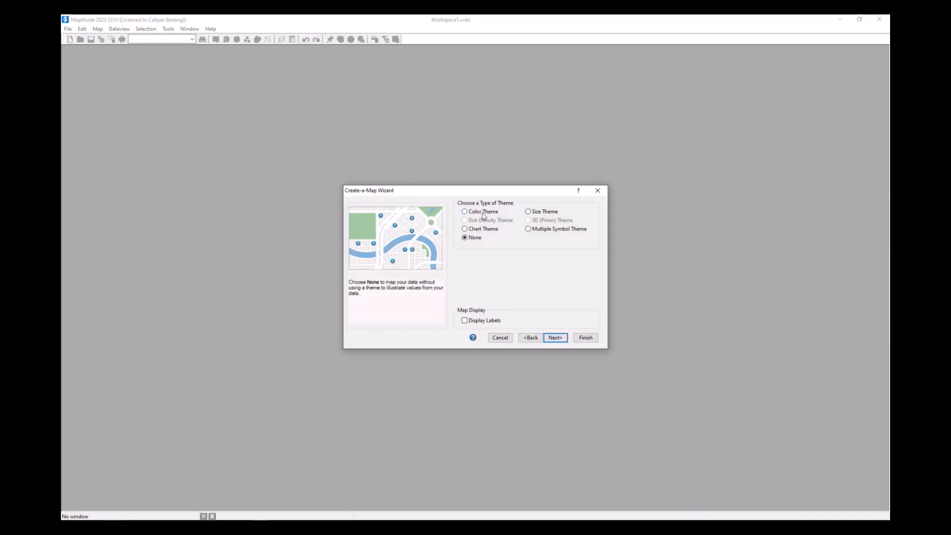
- Apply a size theme based on Estimated Value and display labels from the Street Address field
click(549, 216)
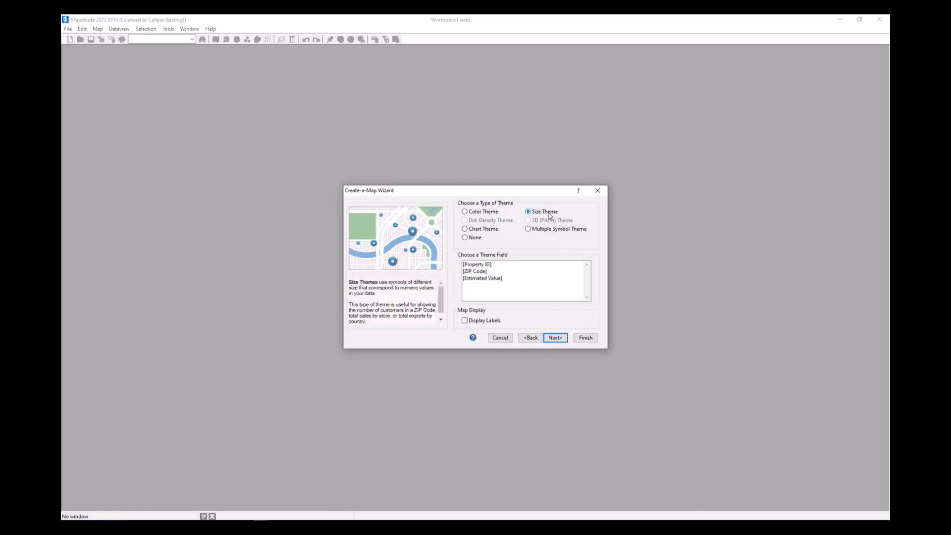
click(504, 281)
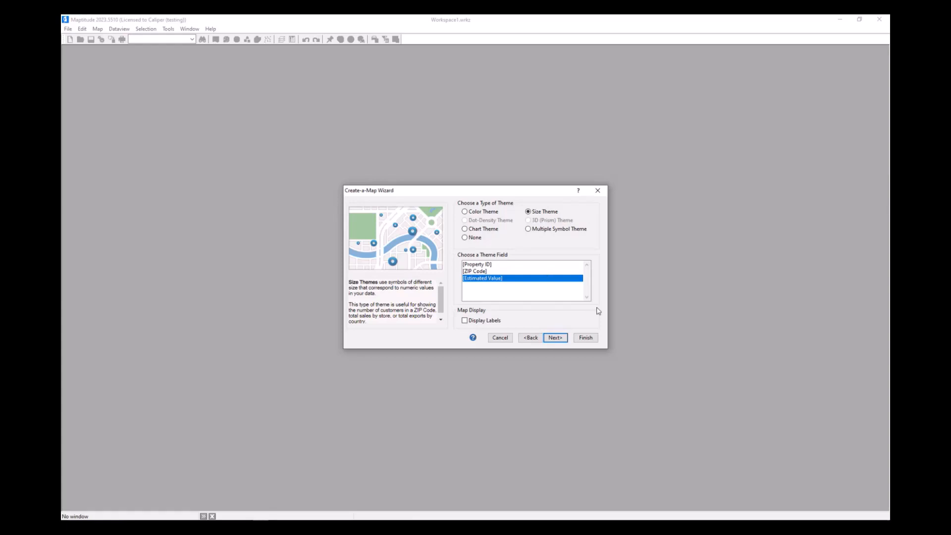
click(474, 322)
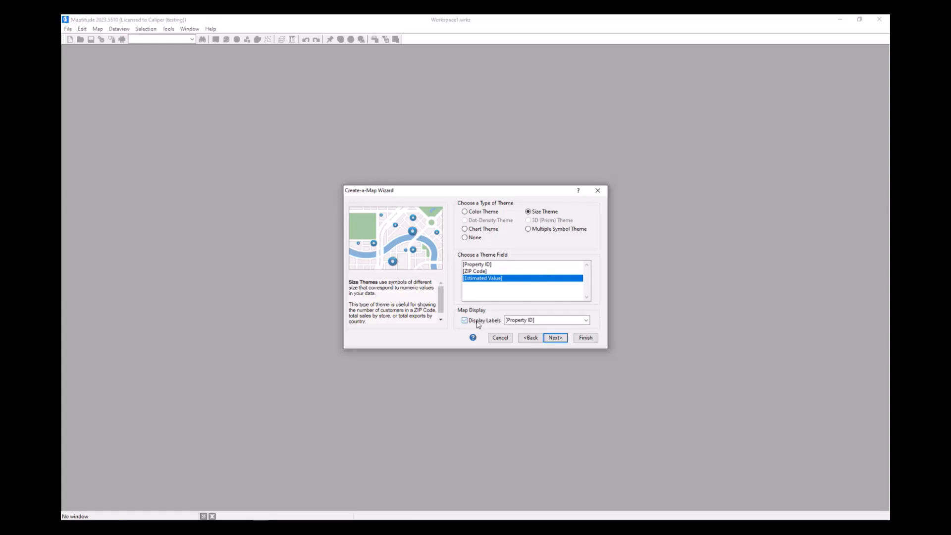
click(551, 320)
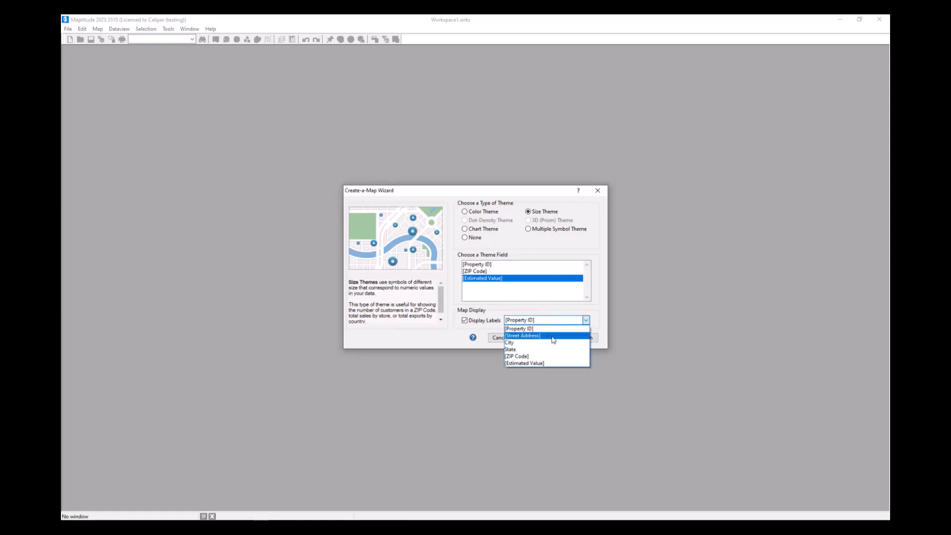
click(553, 339)
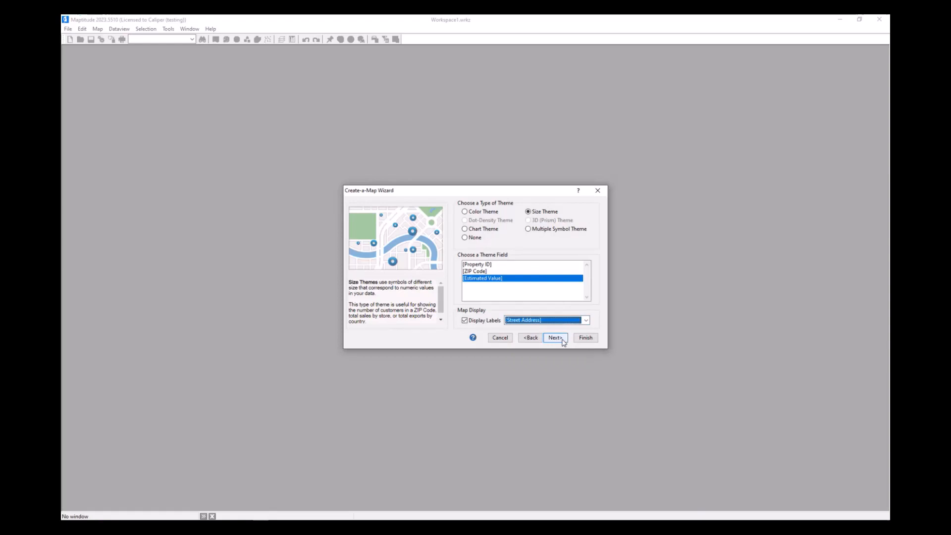
- Create the map without any geographic analysis, and turn off the Estimated Value theme
click(563, 341)
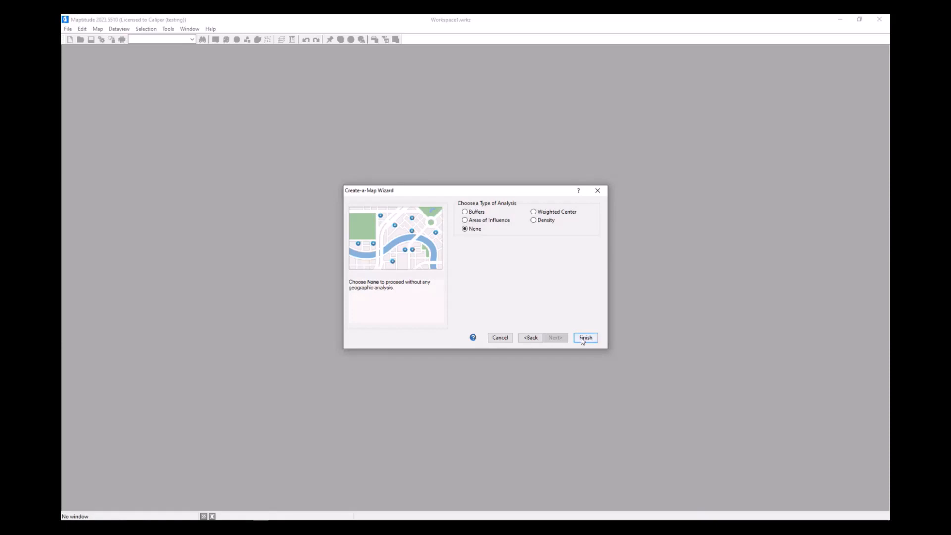
click(585, 338)
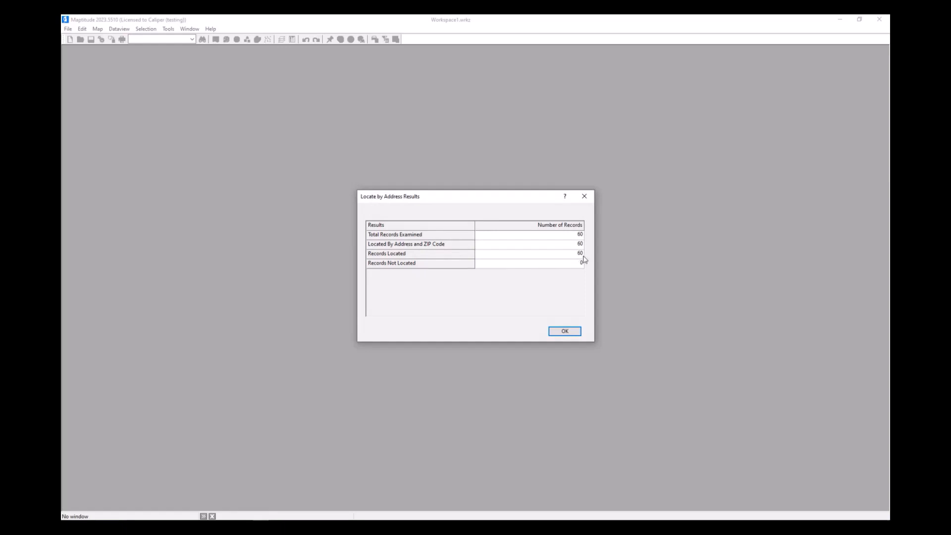
click(579, 331)
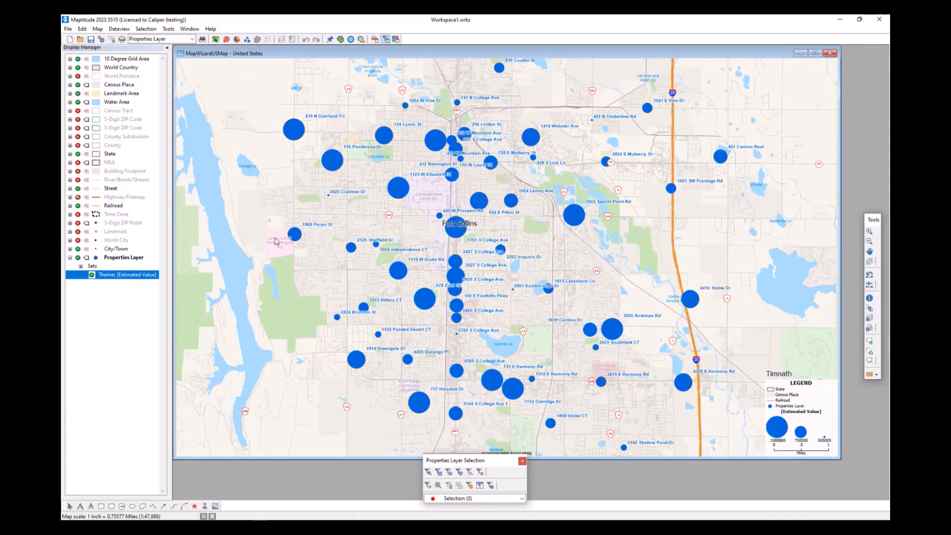
click(93, 276)
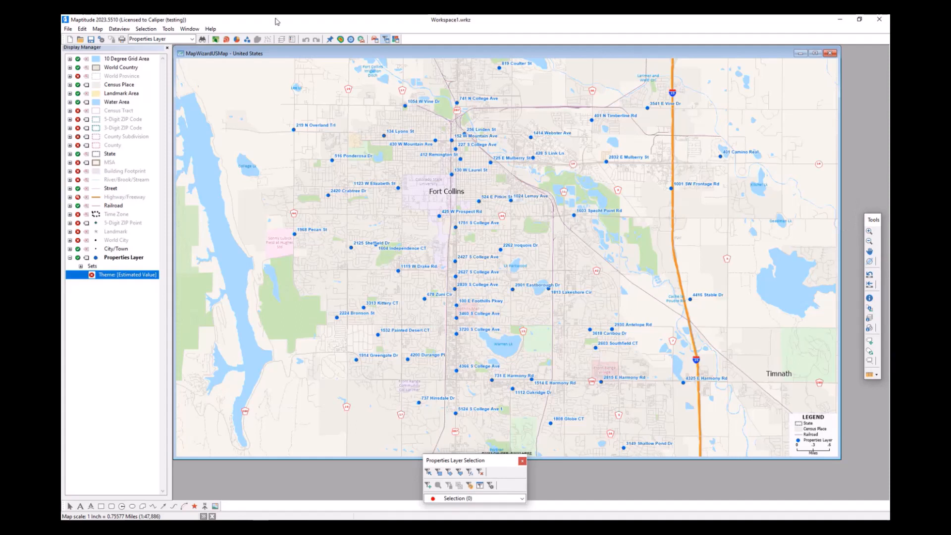
- Start adding a layer to the map and browse to C:\ccdata\USA 2023 Point of Interest (POI) Layers
click(98, 29)
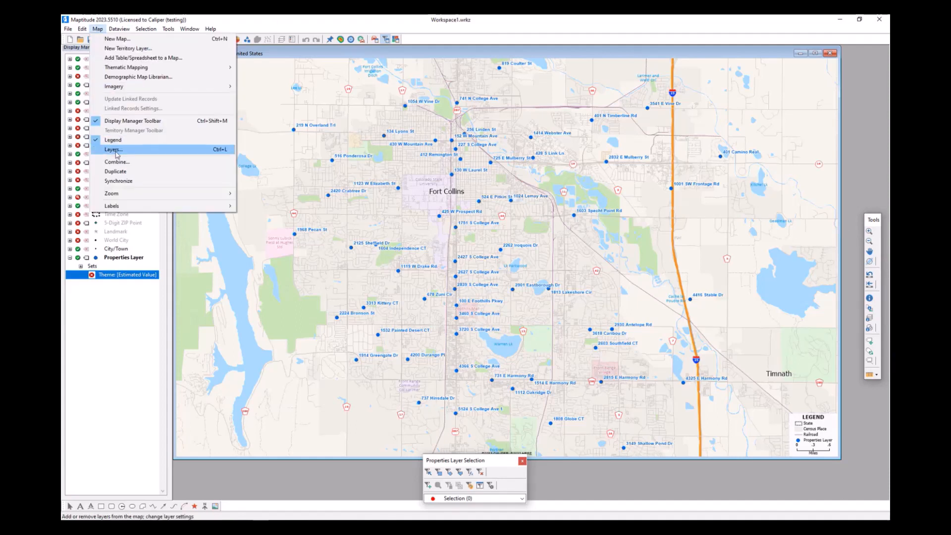
click(114, 150)
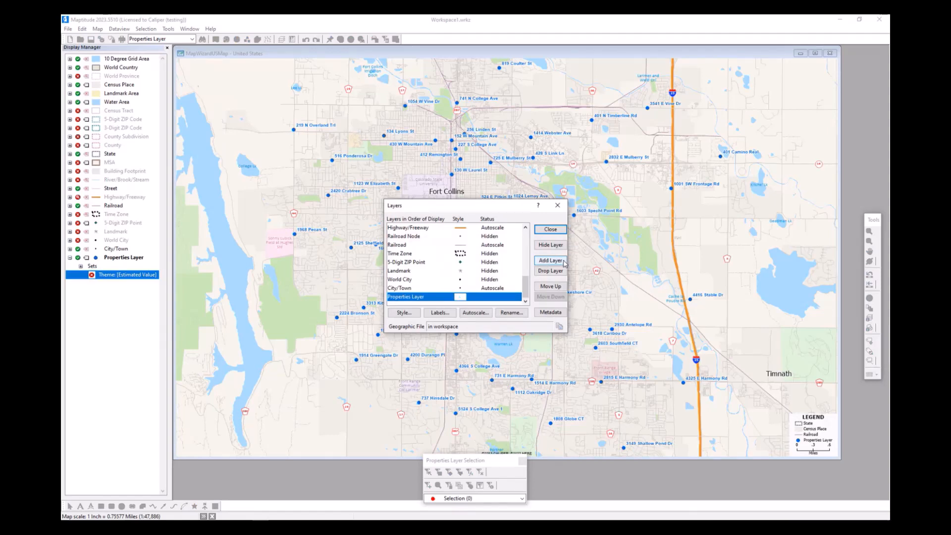
click(551, 260)
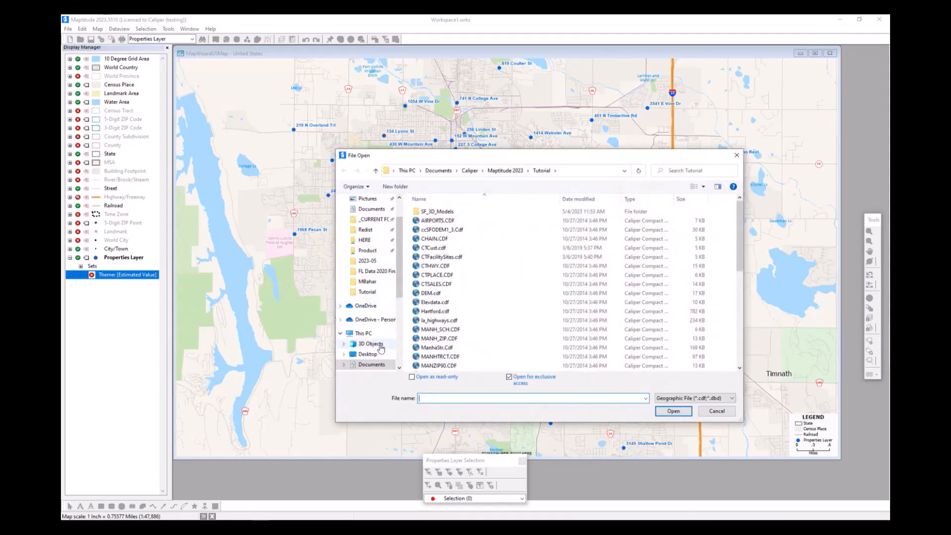
scroll(381, 348, down, 1)
click(356, 302)
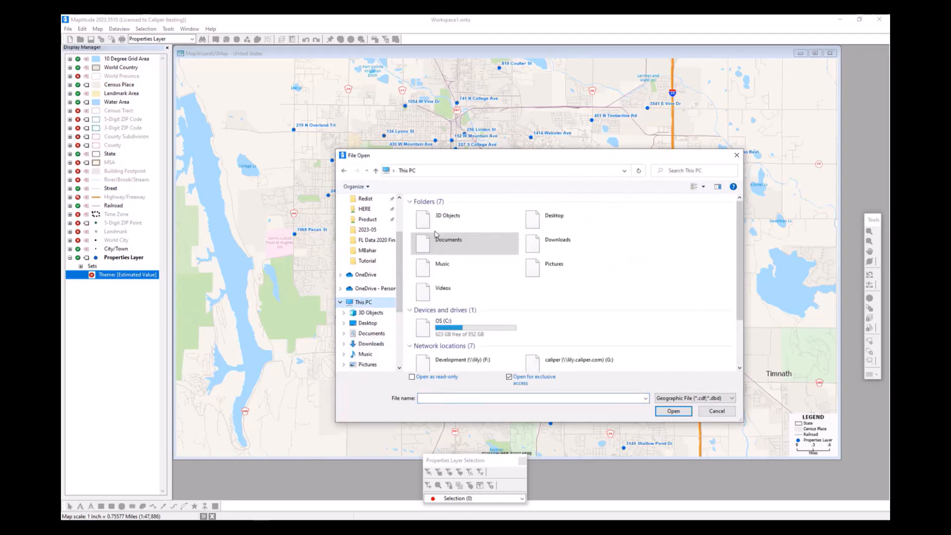
double_click(439, 323)
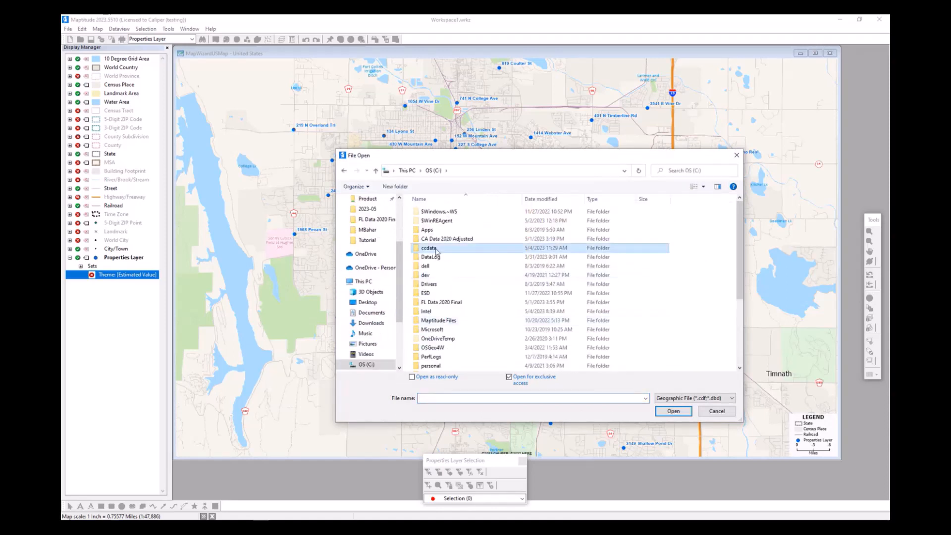
double_click(436, 251)
scroll(483, 233, down, 3)
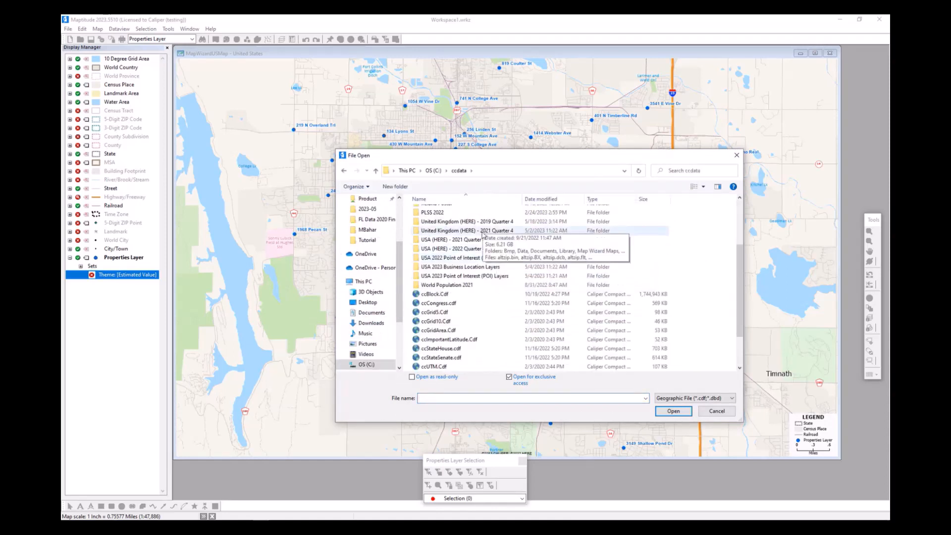
double_click(505, 276)
- Add the restaurant point of interest layer from ntRestaurant.Cdf and close the layer settings
drag(540, 159, 430, 164)
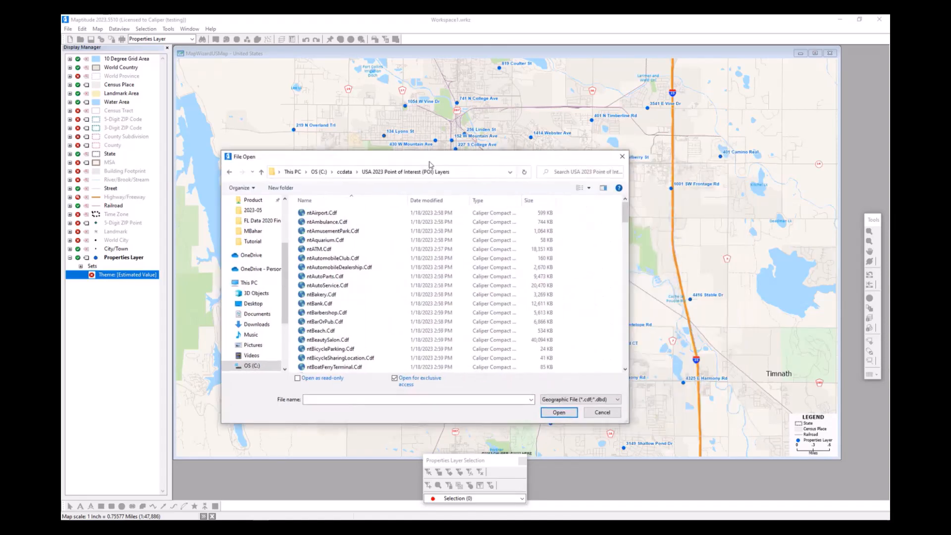
scroll(530, 280, down, 12)
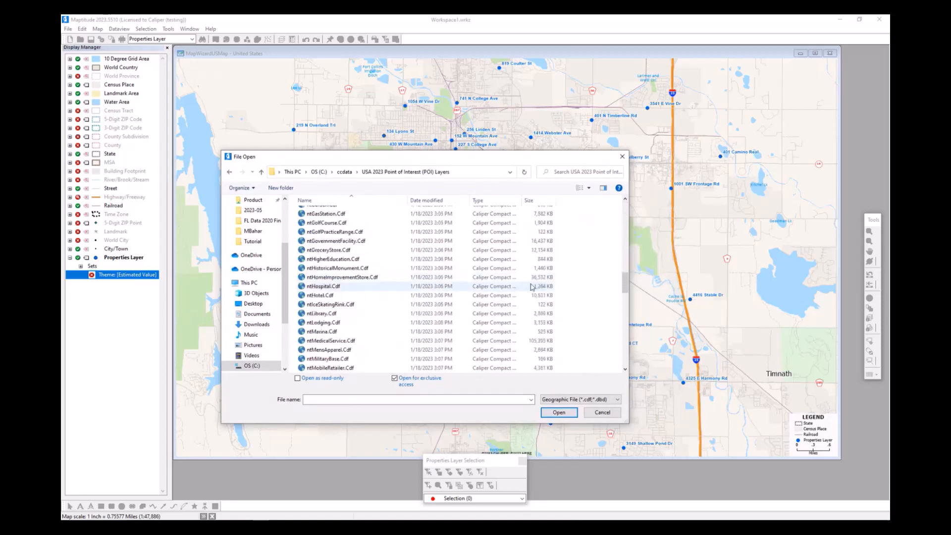
scroll(532, 287, down, 8)
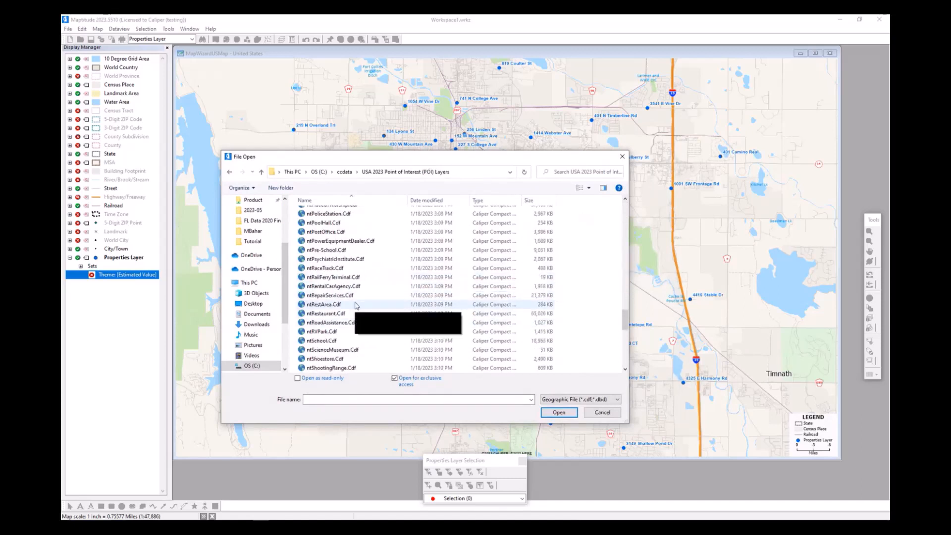
click(351, 315)
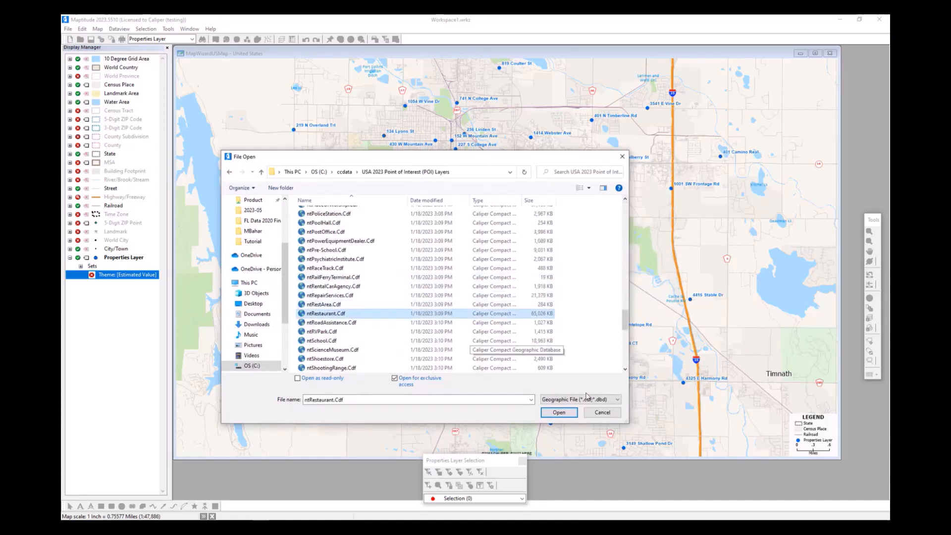
click(559, 412)
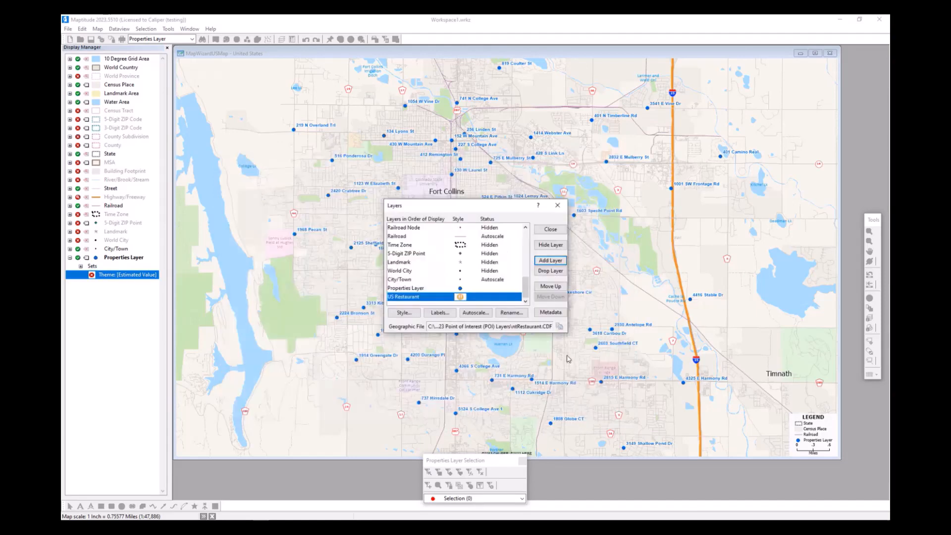
click(551, 231)
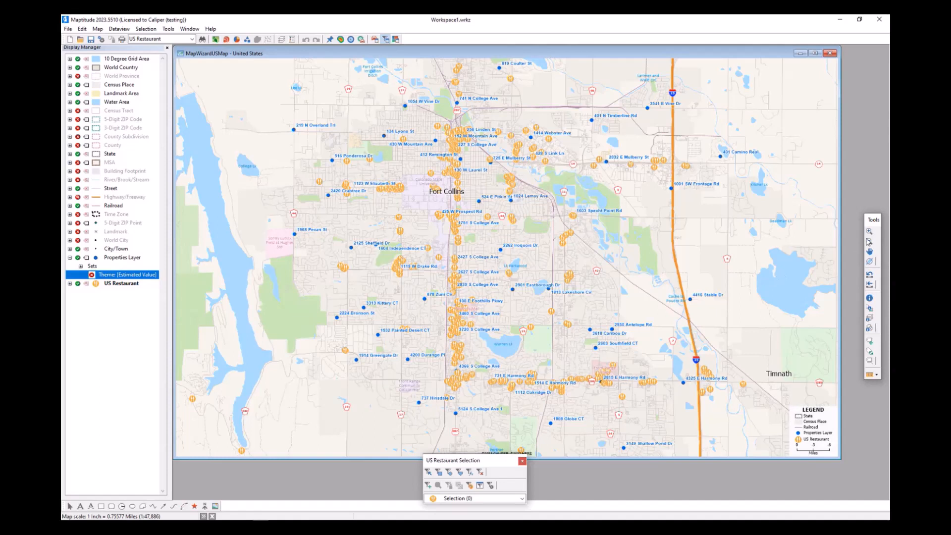
- Draw a circle with a 0.5-mile radius centred on the property at Lake Sherwood's east shore
click(870, 232)
mouse_move(499, 257)
mouse_down()
mouse_move(584, 301)
mouse_move(612, 332)
mouse_up()
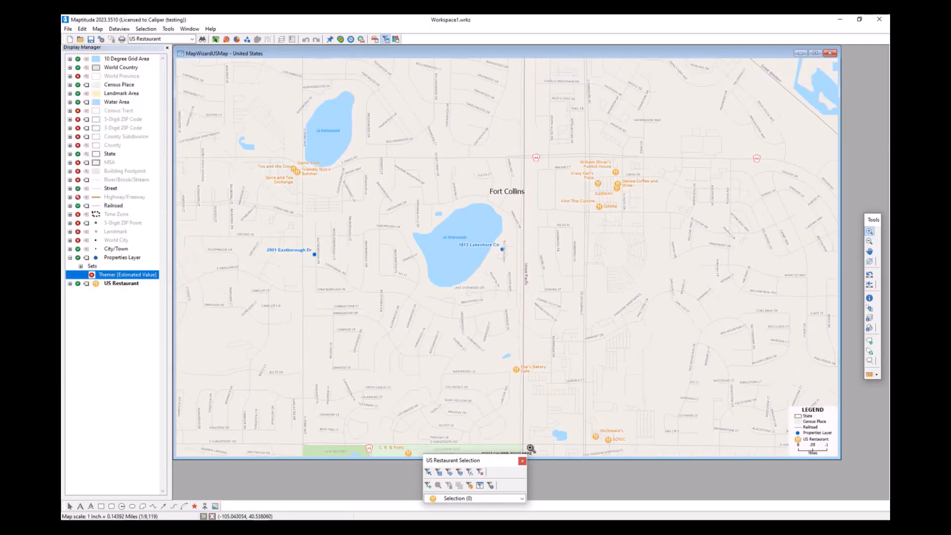
click(122, 506)
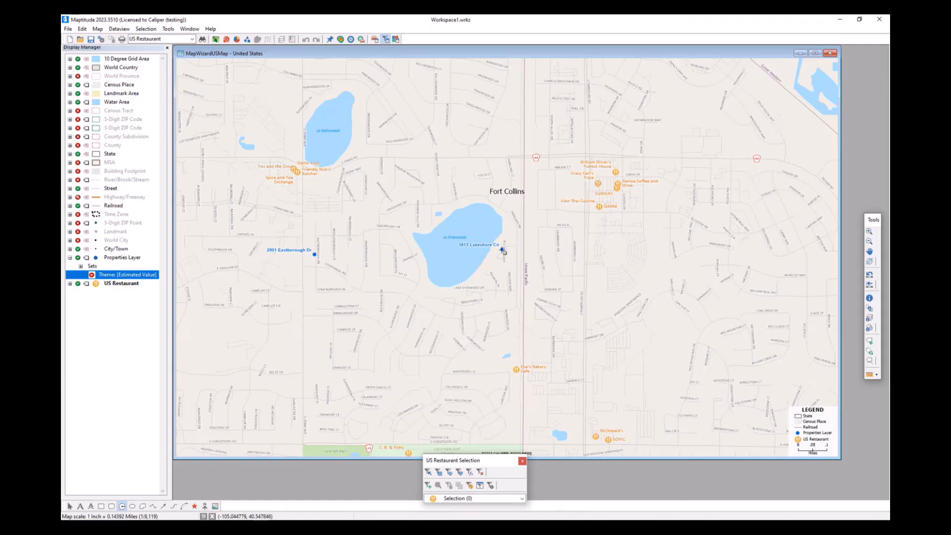
click(502, 251)
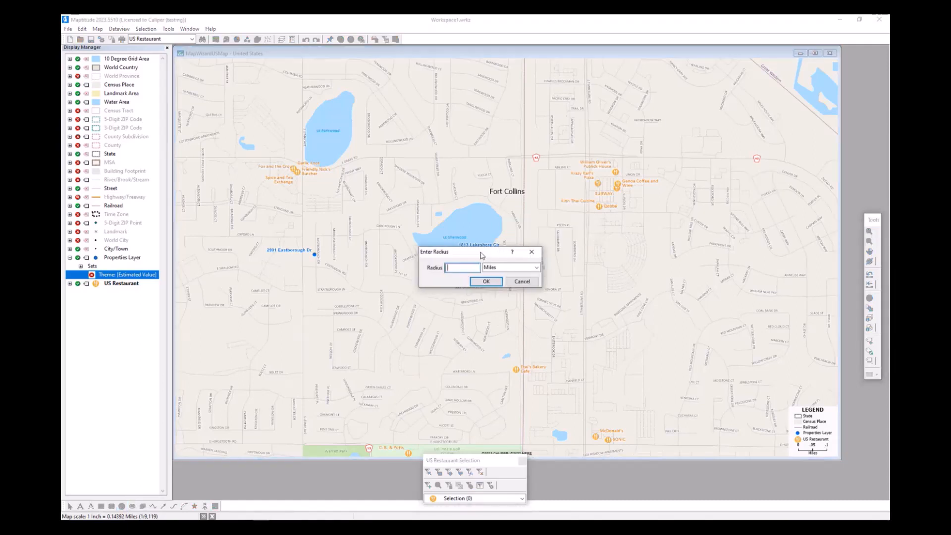
drag(480, 255, 625, 284)
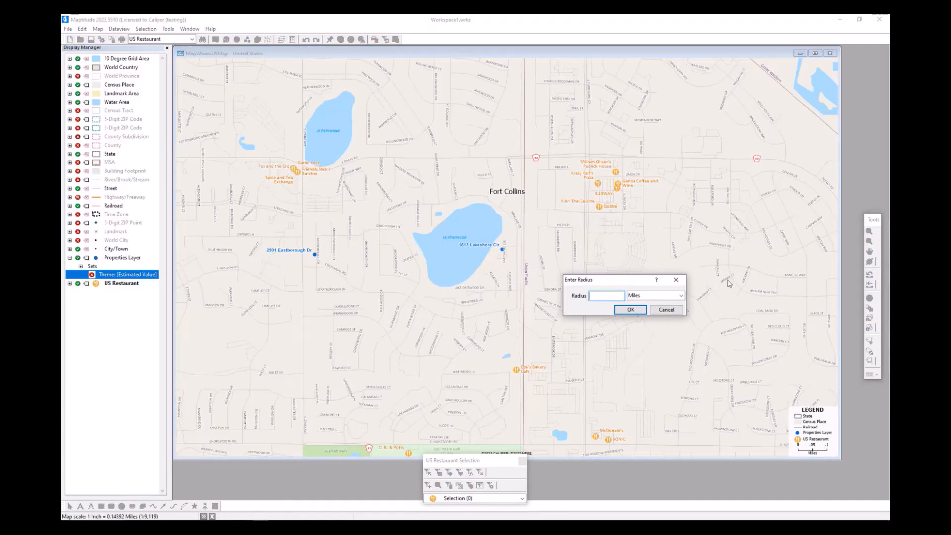
text(0.5)
click(637, 311)
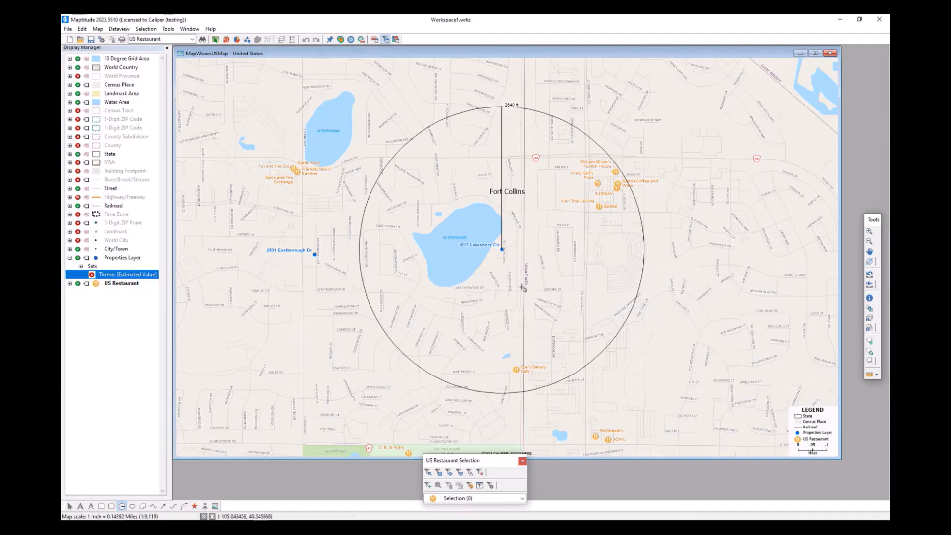
- Export the radius circle's report to an Excel worksheet in Downloads, naming the file after the property's street address
right_click(571, 239)
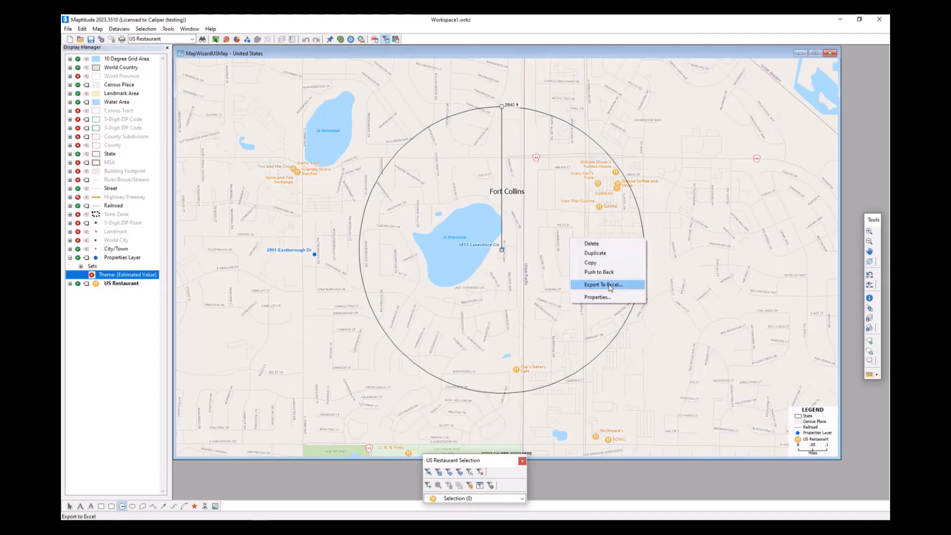
click(610, 286)
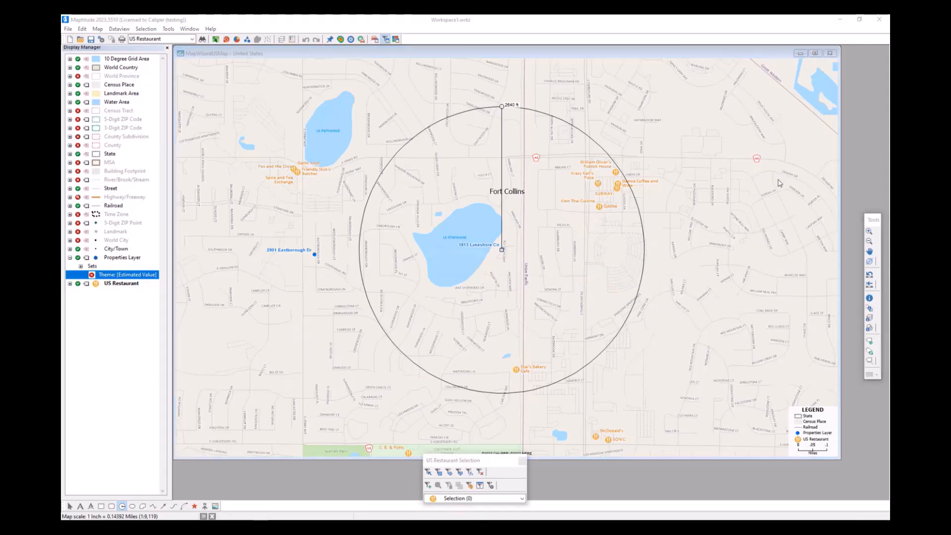
click(369, 311)
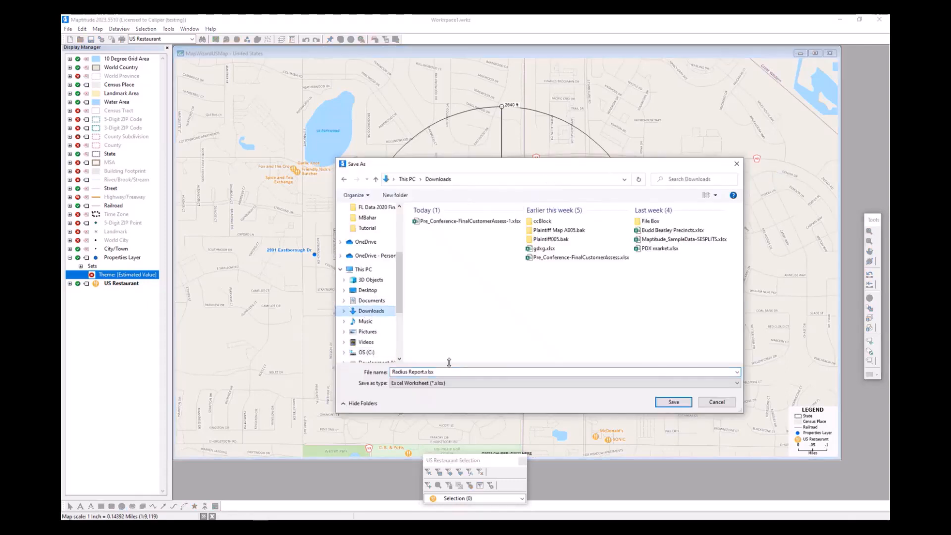
text(1813)
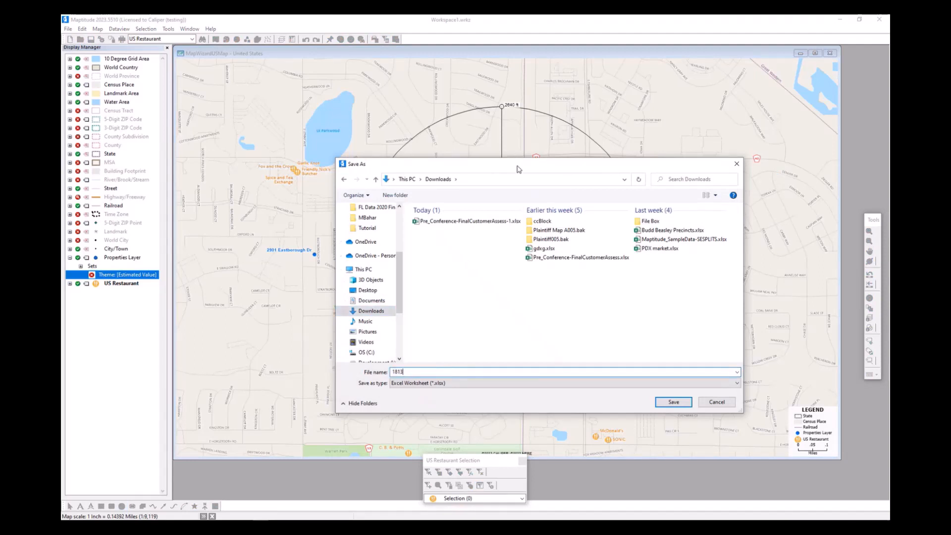
drag(517, 166, 576, 217)
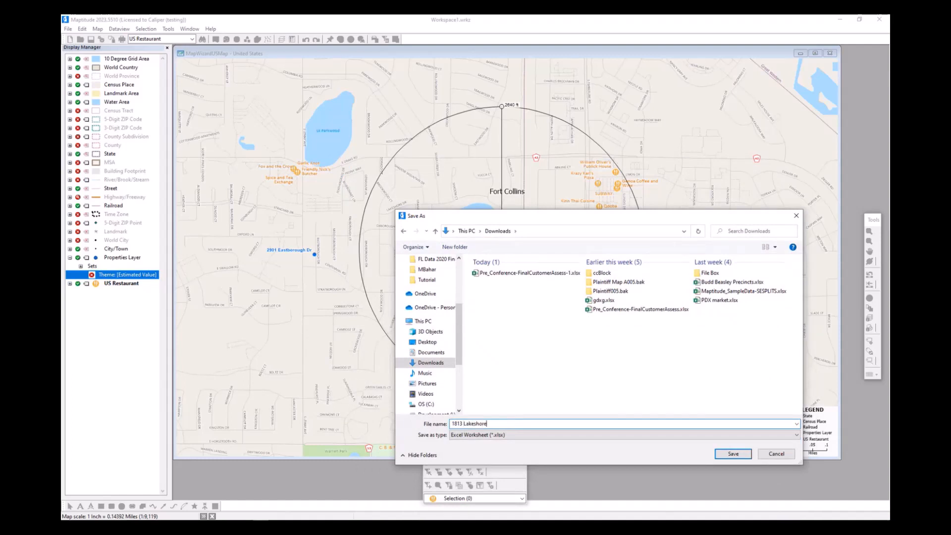
key(Return)
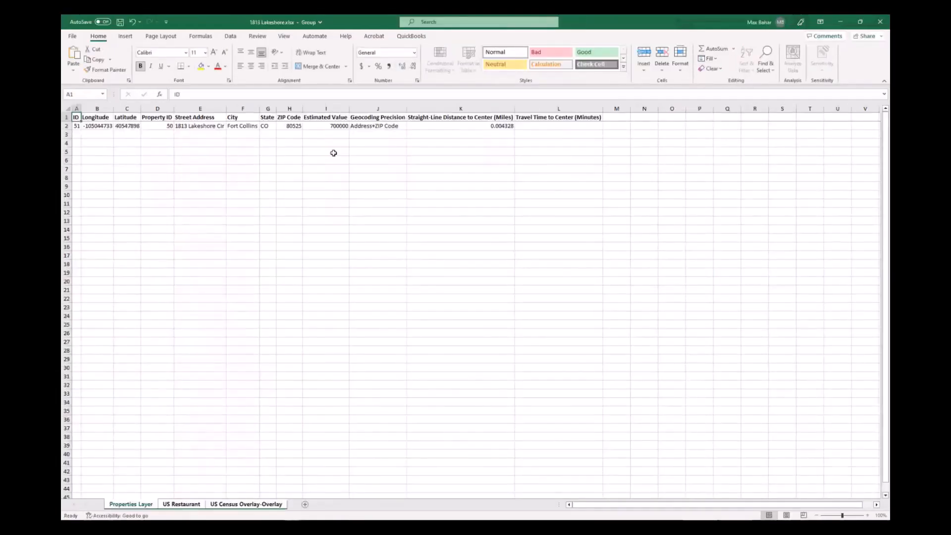
- Examine the exported Properties Layer, US Census Overlay-Overlay and US Restaurant sheets, including the estimated median household income
click(134, 152)
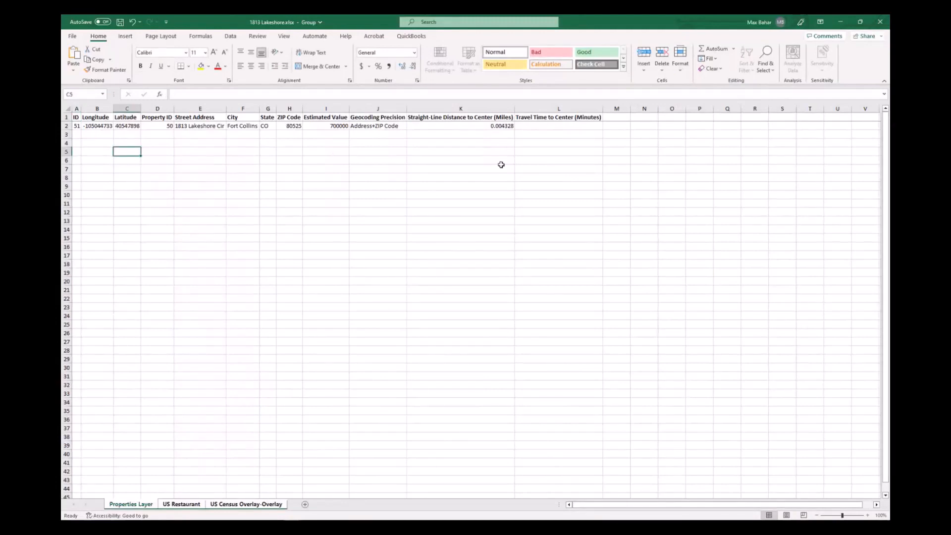
click(77, 135)
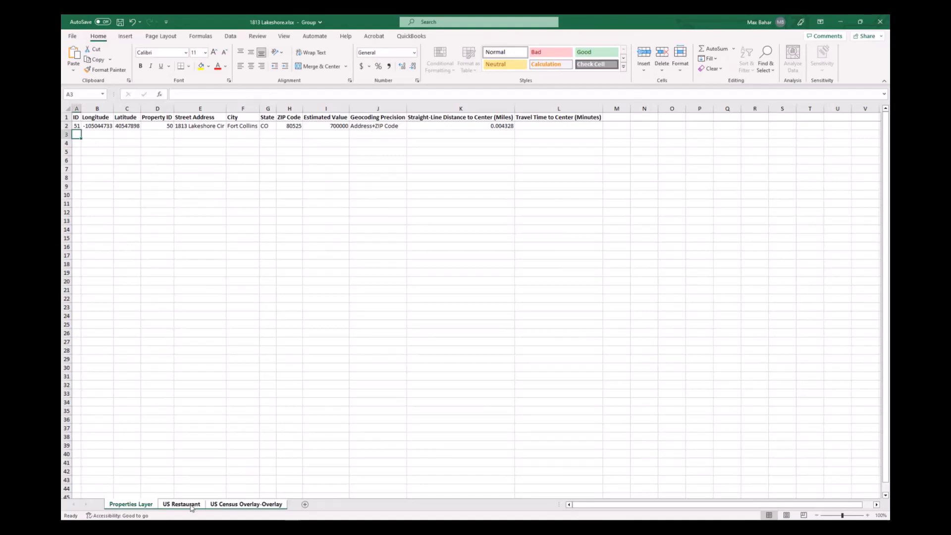
click(266, 504)
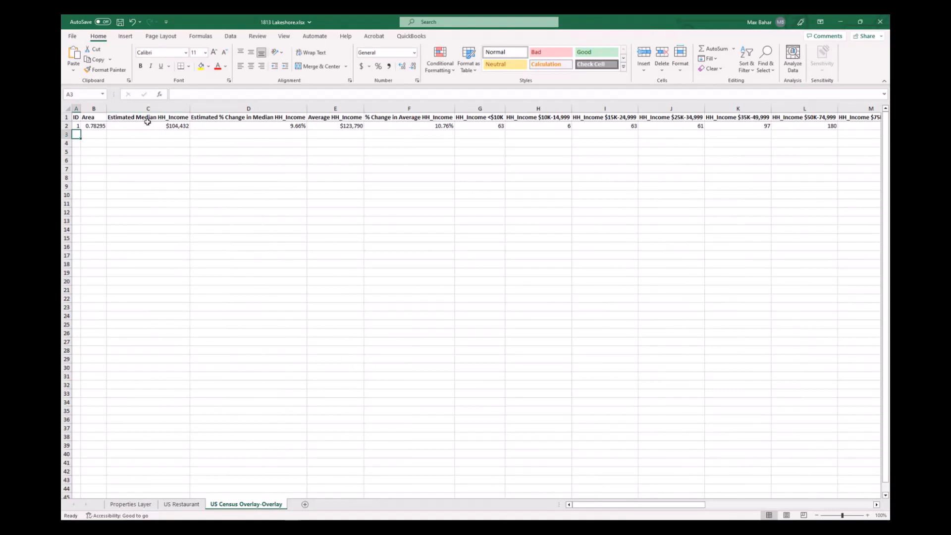
click(176, 127)
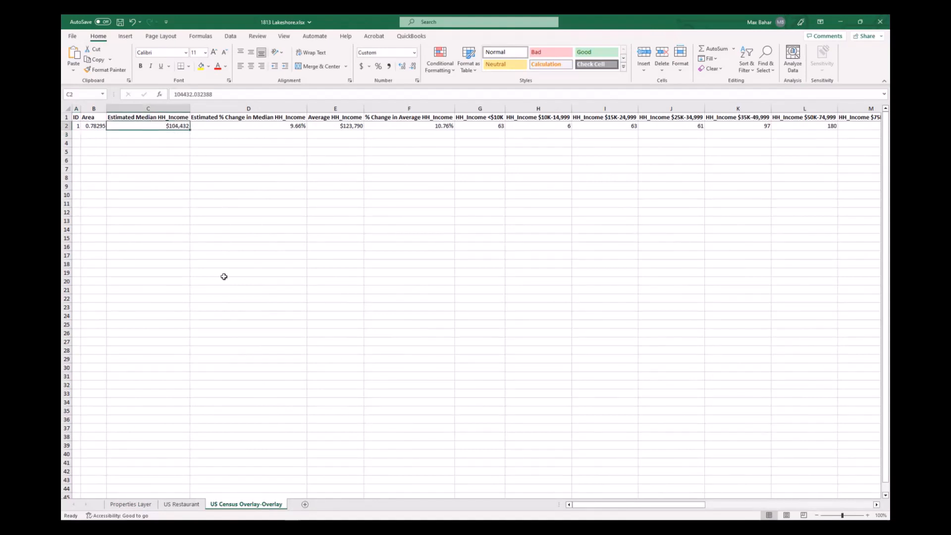
click(181, 504)
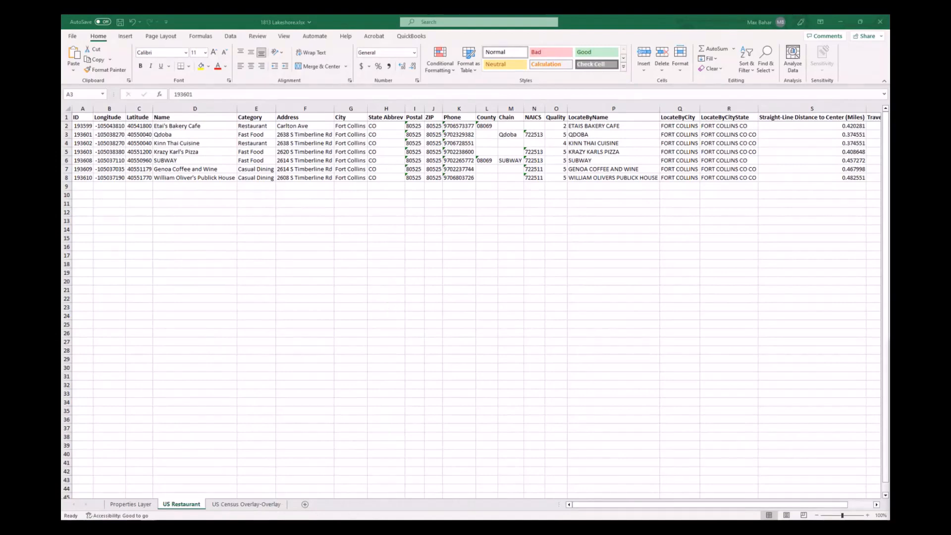
- Switch back to Maptitude, delete the radius circle and restore the previous map extent
click(262, 527)
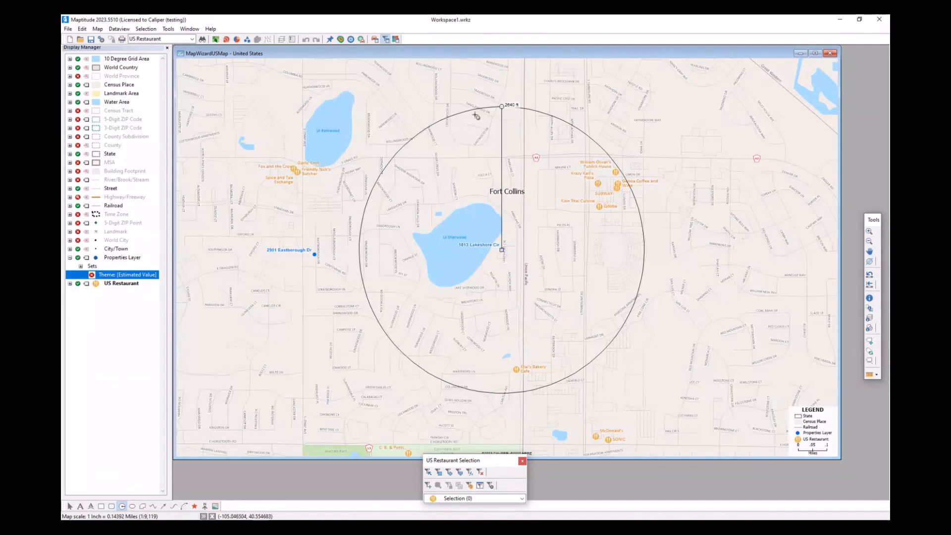
mouse_move(576, 224)
right_click(576, 193)
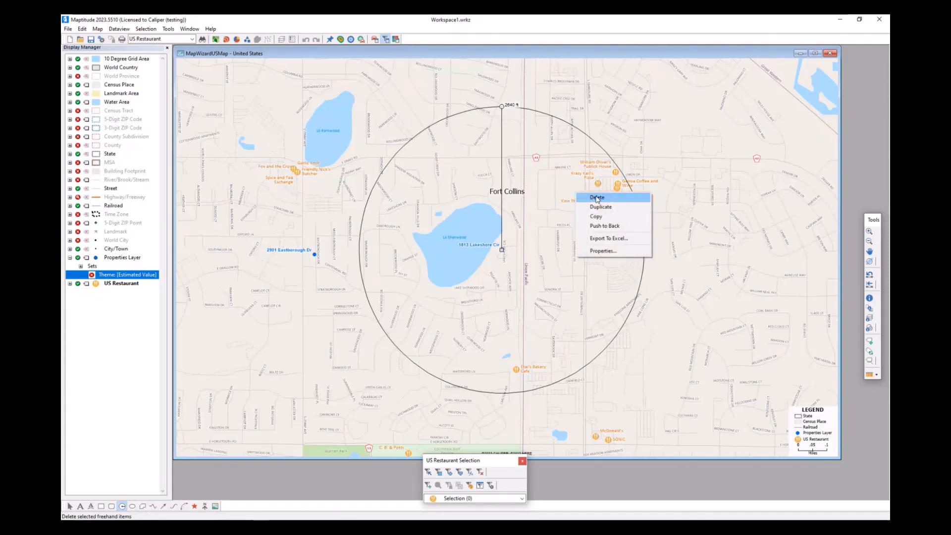
click(597, 198)
click(498, 289)
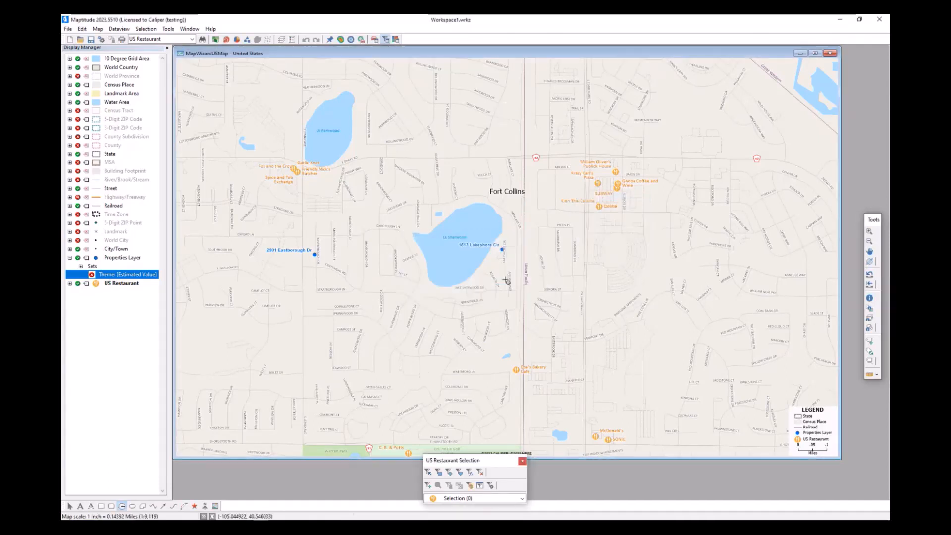
click(870, 274)
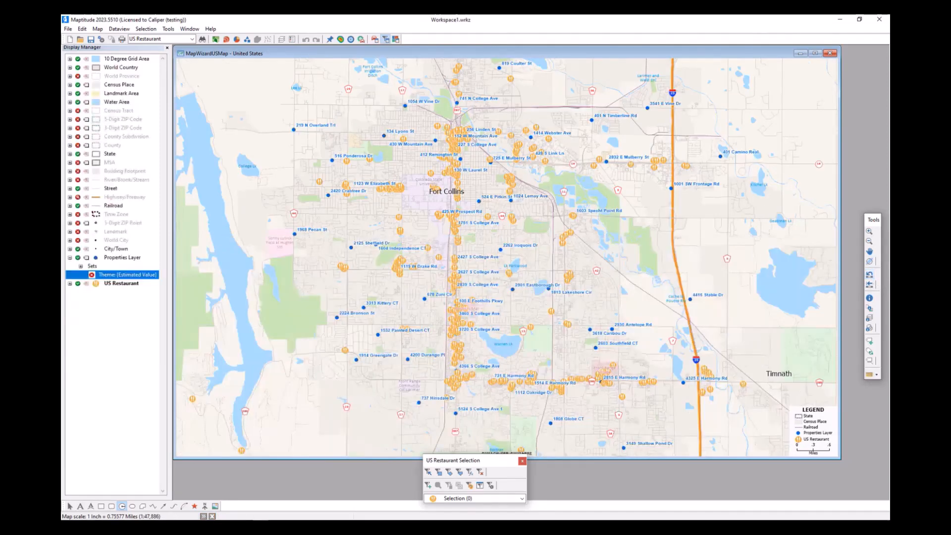
- Hide the US Restaurant layer and make Properties Layer the working layer
click(77, 284)
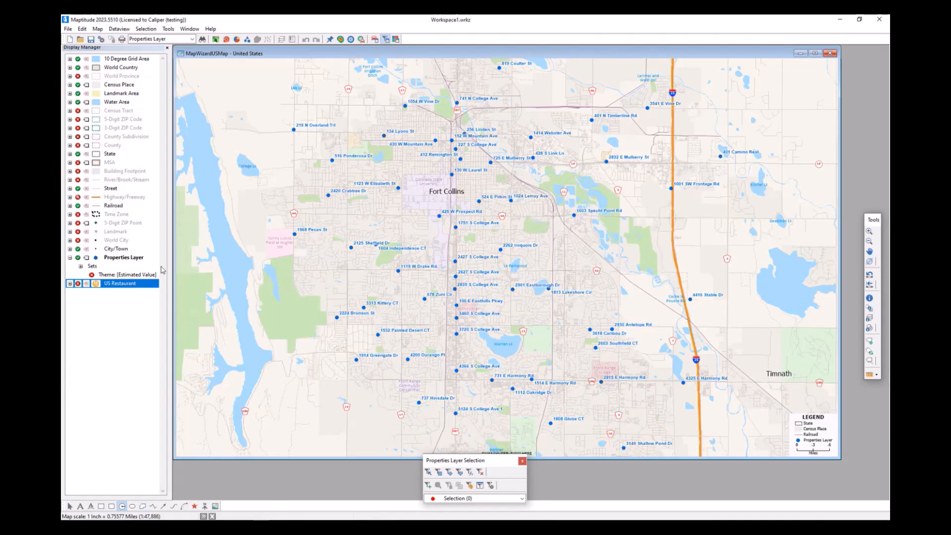
right_click(125, 259)
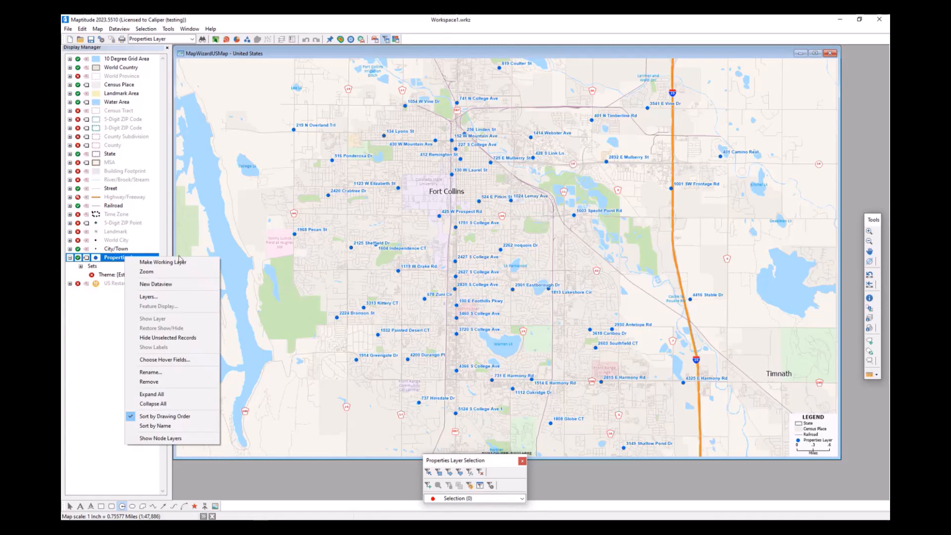
click(206, 263)
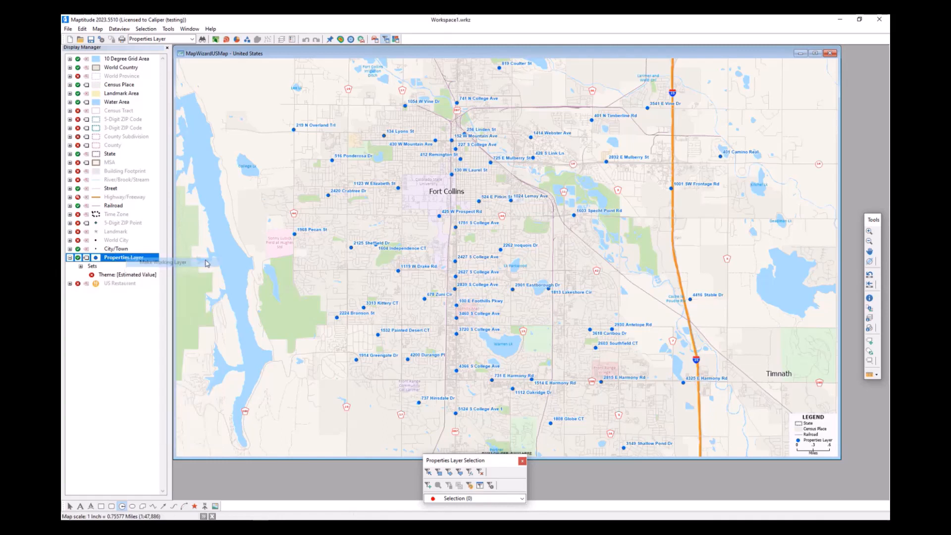
- Set up separate fixed-size buffers of 0.5 miles around the visible Properties Layer features, taking buffer names from Street Address
click(168, 29)
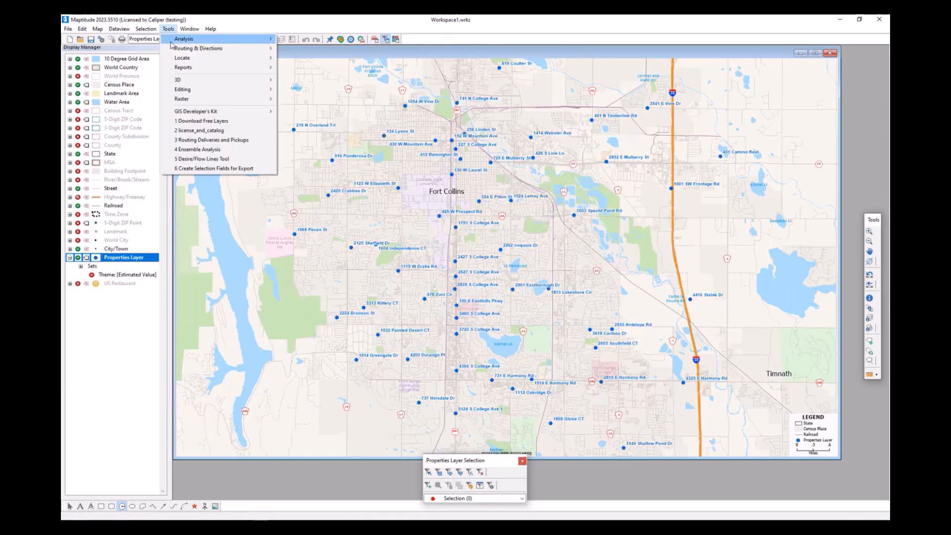
mouse_move(173, 41)
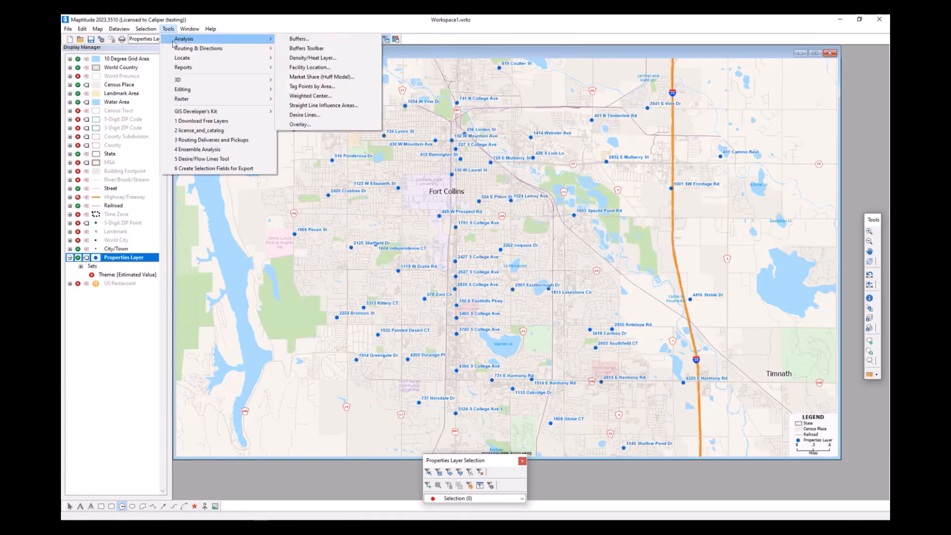
click(326, 40)
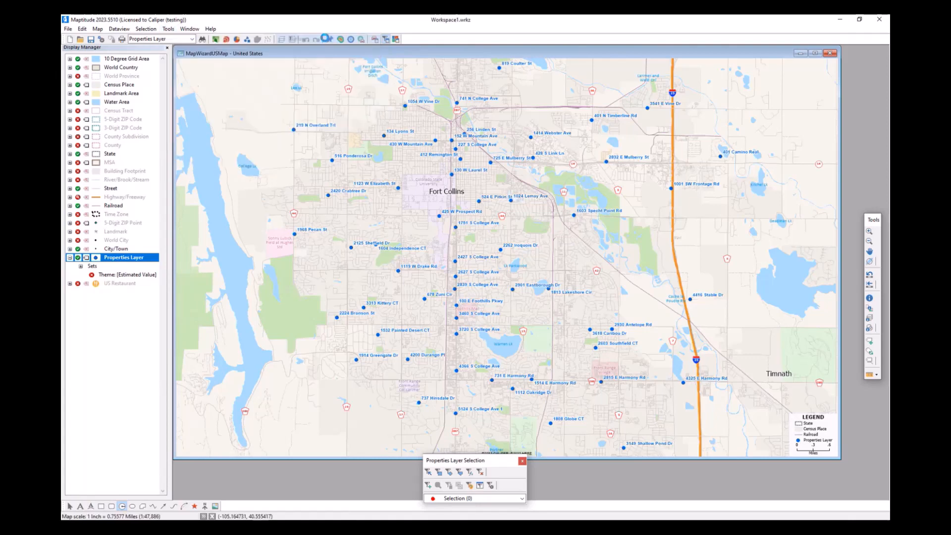
drag(495, 165, 689, 142)
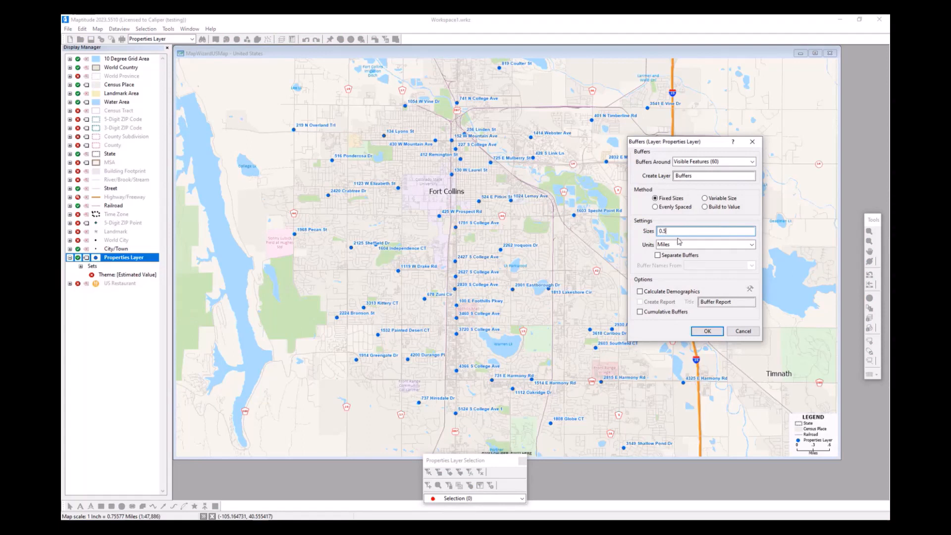
click(658, 256)
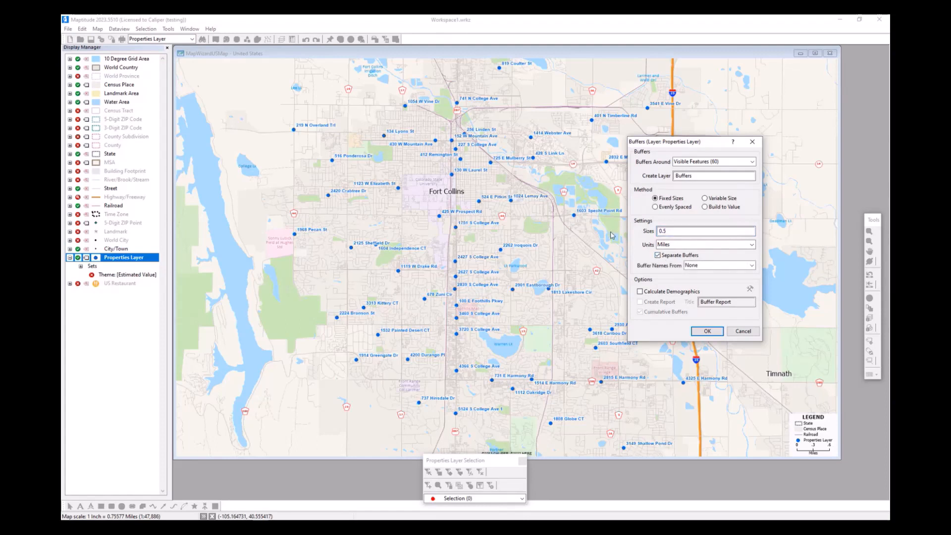
click(700, 267)
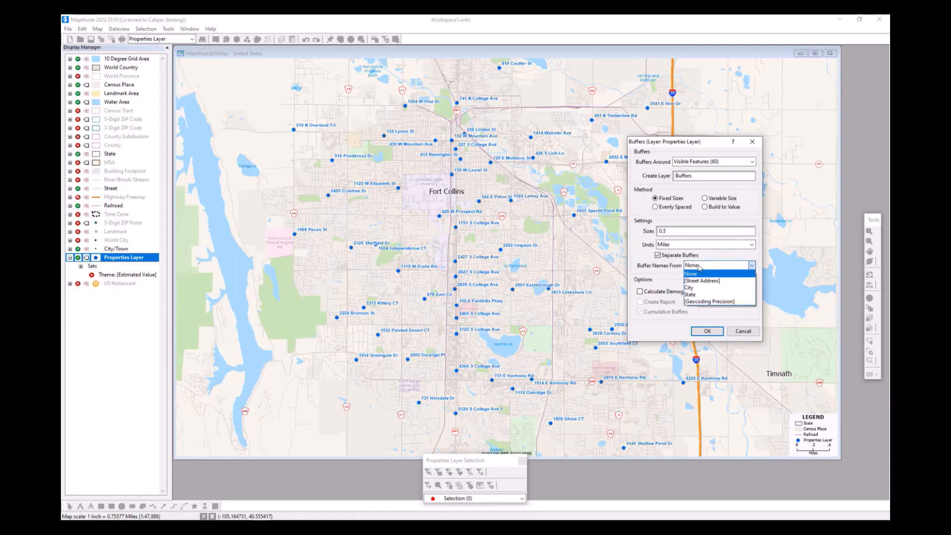
click(731, 281)
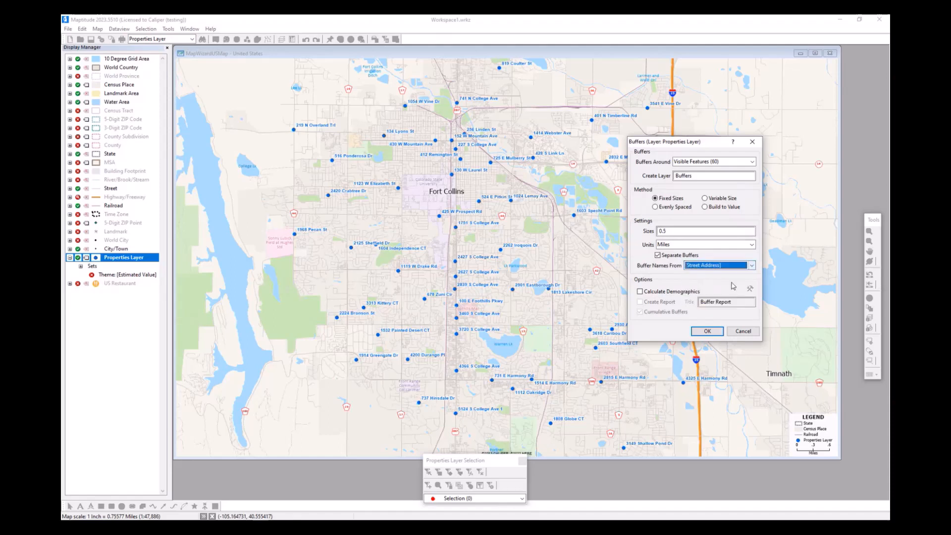
- Include calculated demographics and a report titled Buffer Report, and generate the property buffers
click(661, 293)
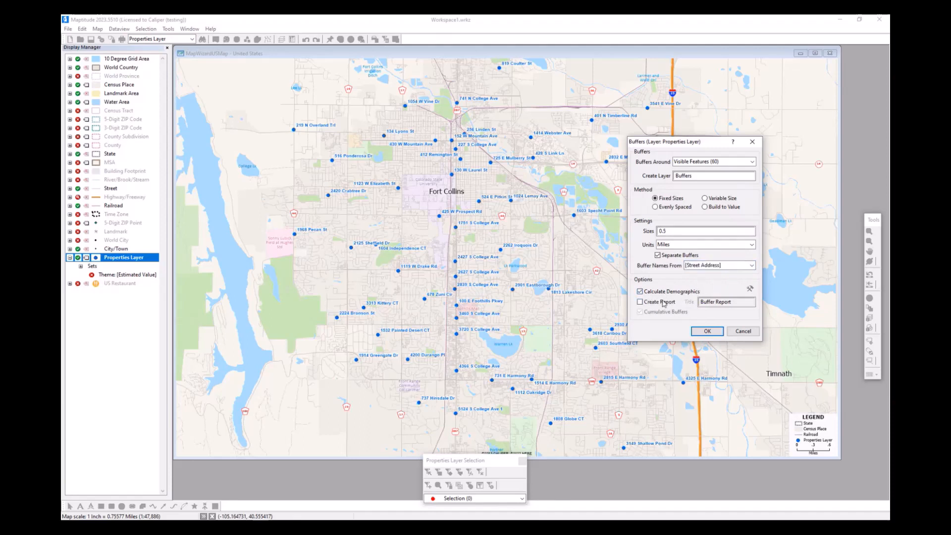
click(664, 303)
click(719, 332)
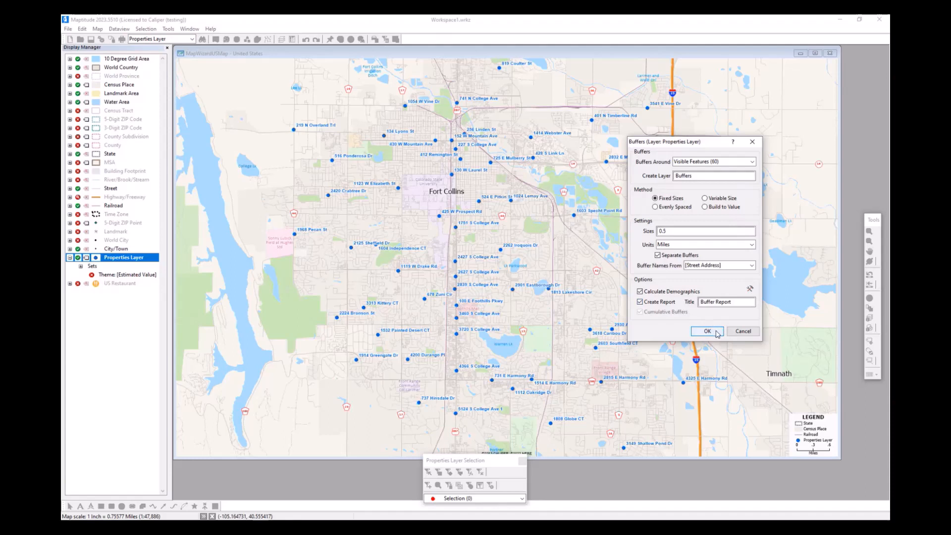
click(718, 332)
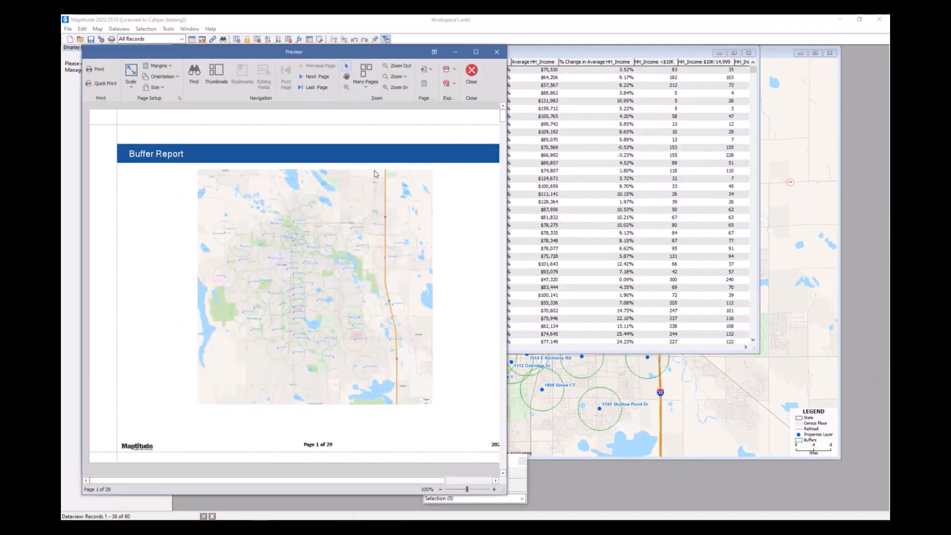
- Review the Buffer Report's map page and its table of demographic attributes for each property's buffer
scroll(394, 231, down, 1)
scroll(187, 155, up, 1)
scroll(372, 271, down, 9)
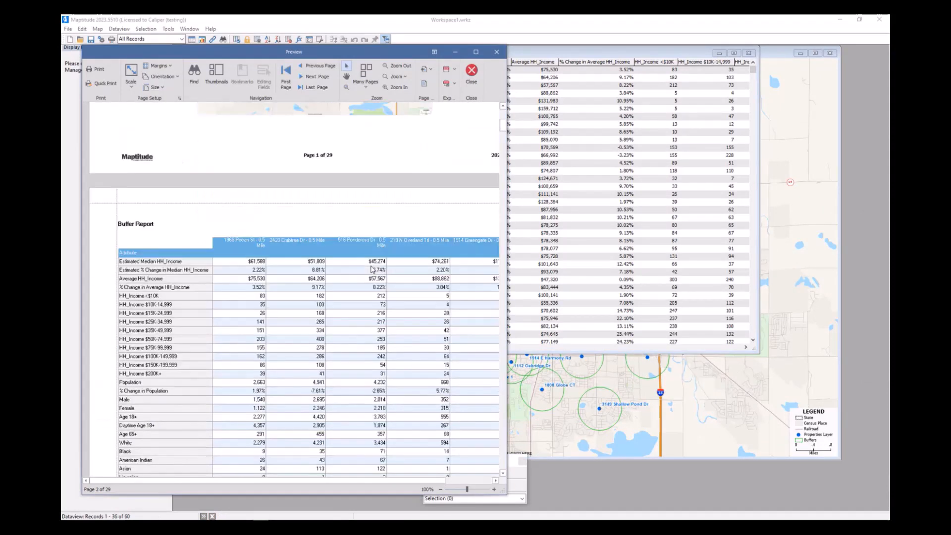
scroll(373, 269, down, 1)
scroll(225, 188, down, 1)
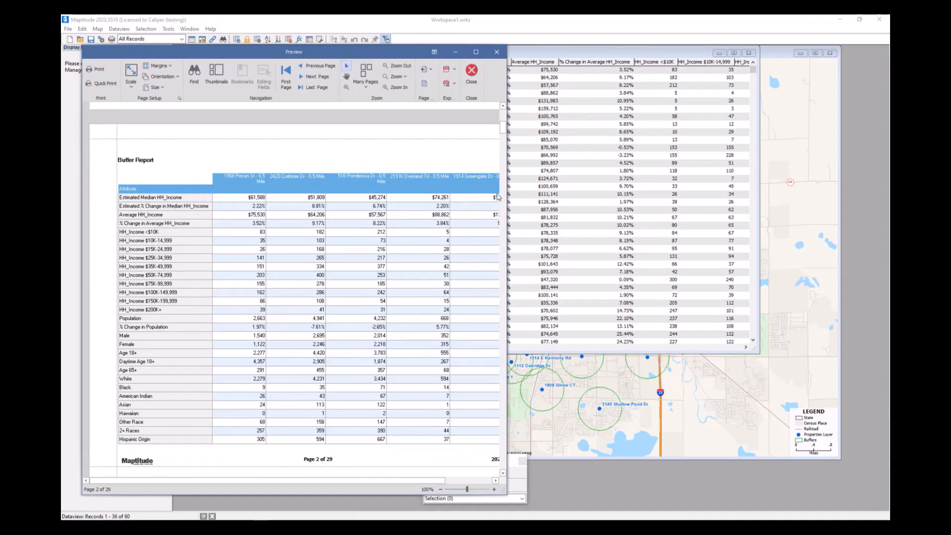
drag(338, 480, 373, 480)
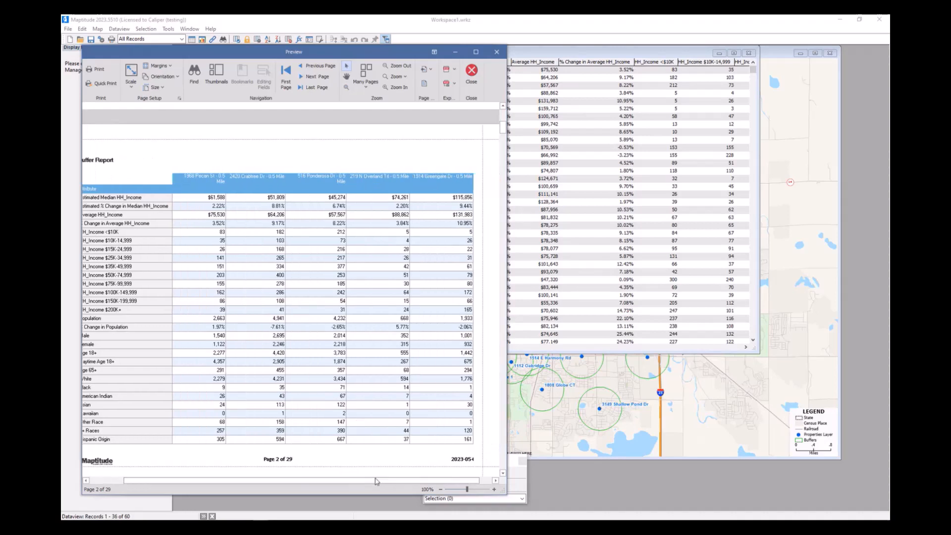
- Bring the Buffers dataview to the front and sort its records by Estimated Median HH_Income in decreasing order
click(602, 54)
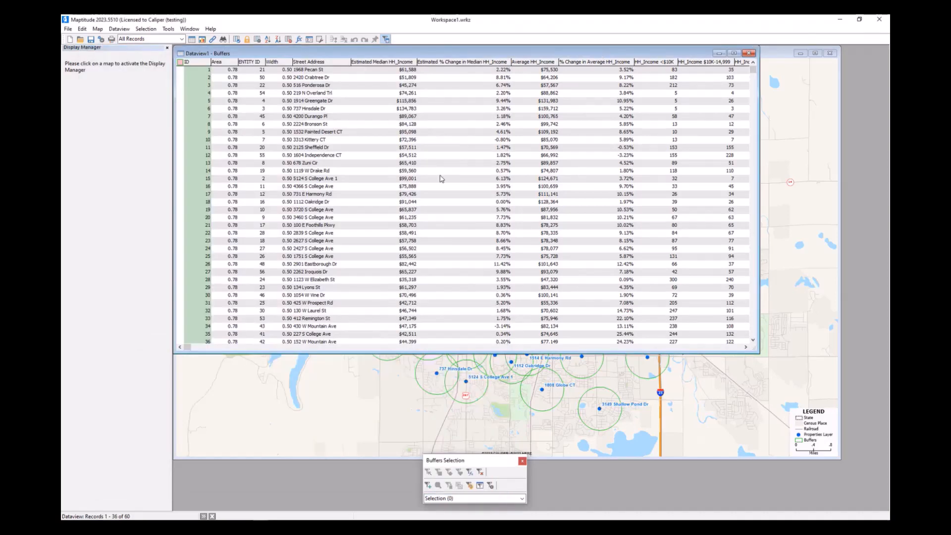
scroll(515, 165, down, 4)
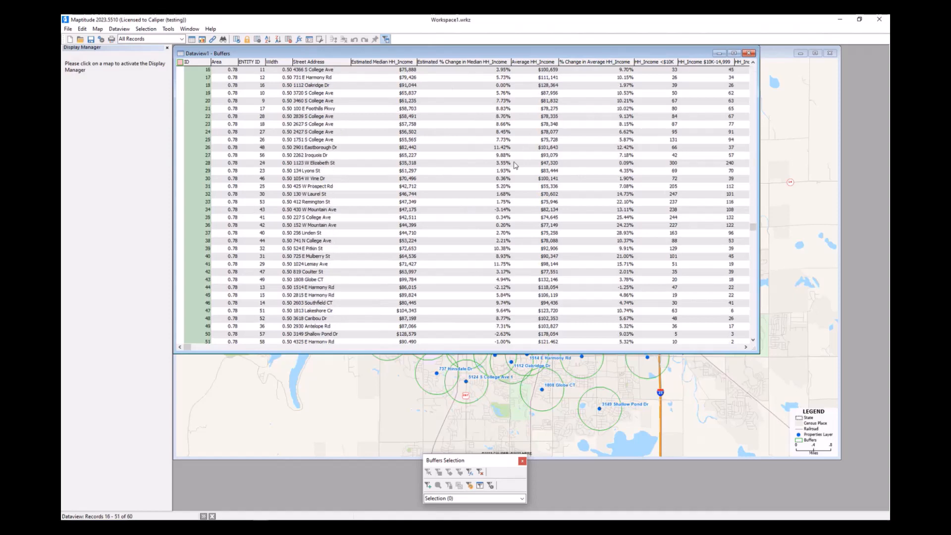
scroll(500, 183, up, 4)
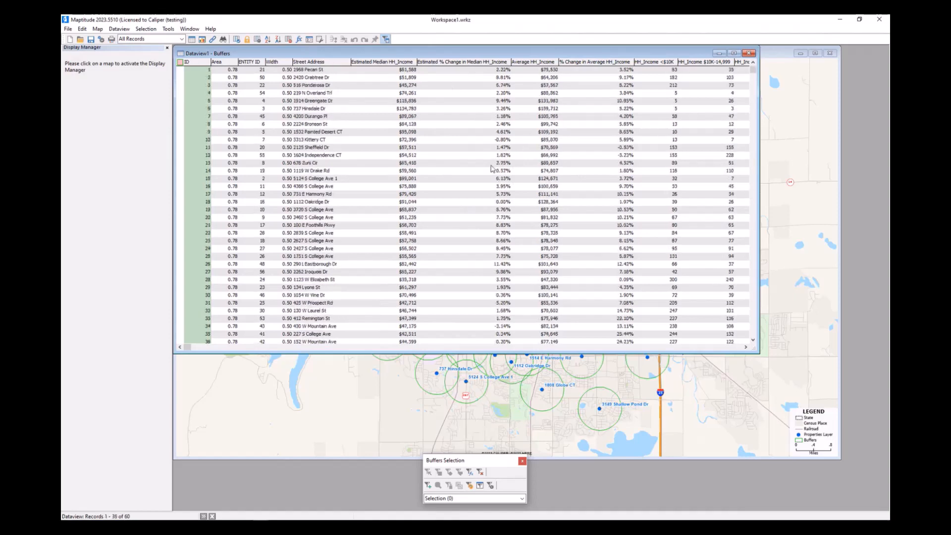
click(404, 63)
right_click(404, 63)
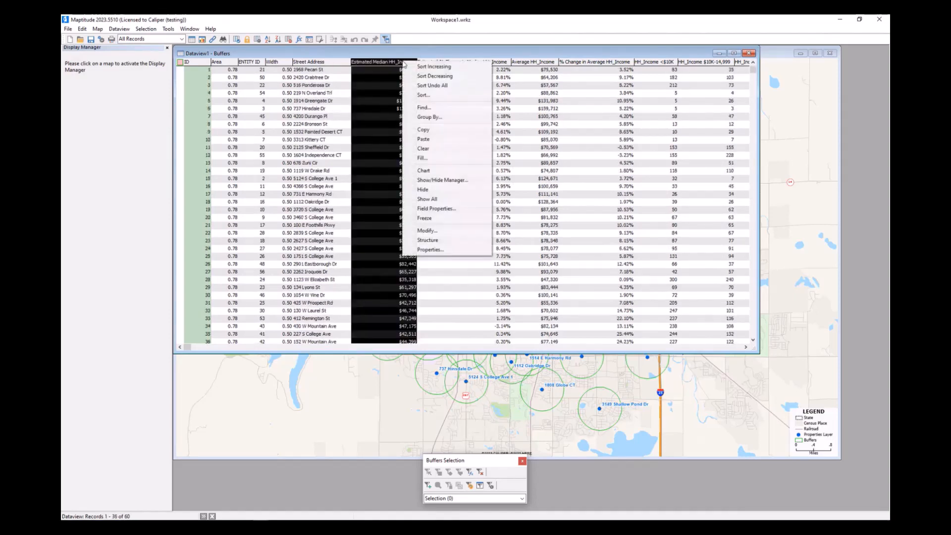
click(449, 77)
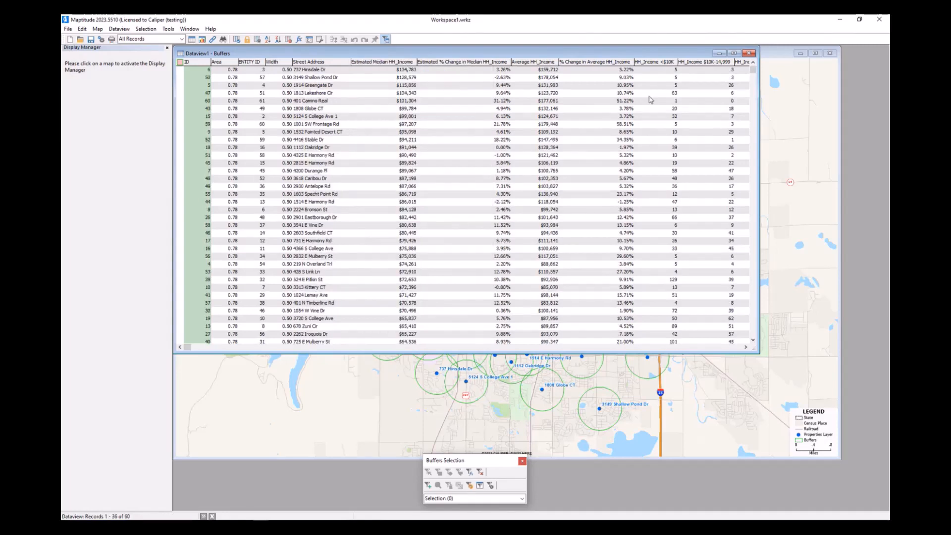
- Zoom the map to the first record of the sorted Buffers dataview and bring the map window forward
click(323, 71)
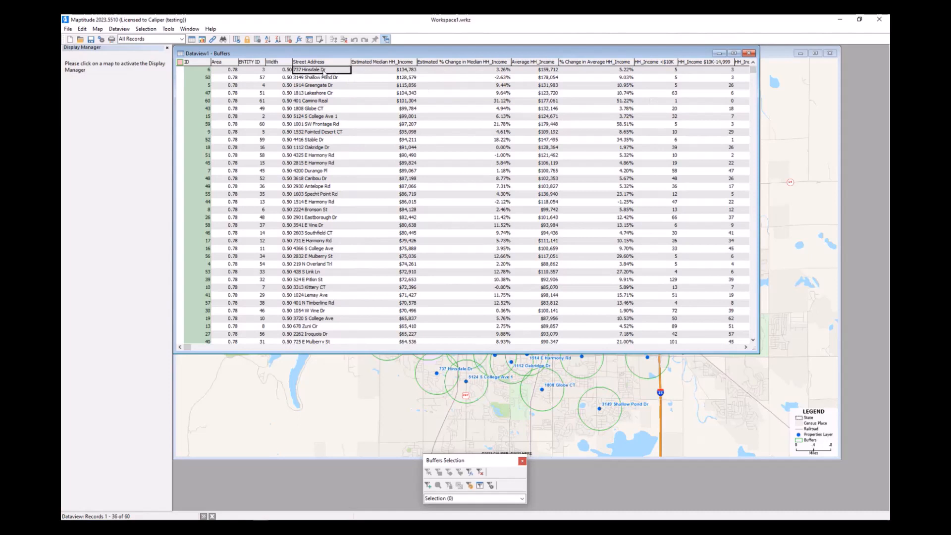
click(403, 71)
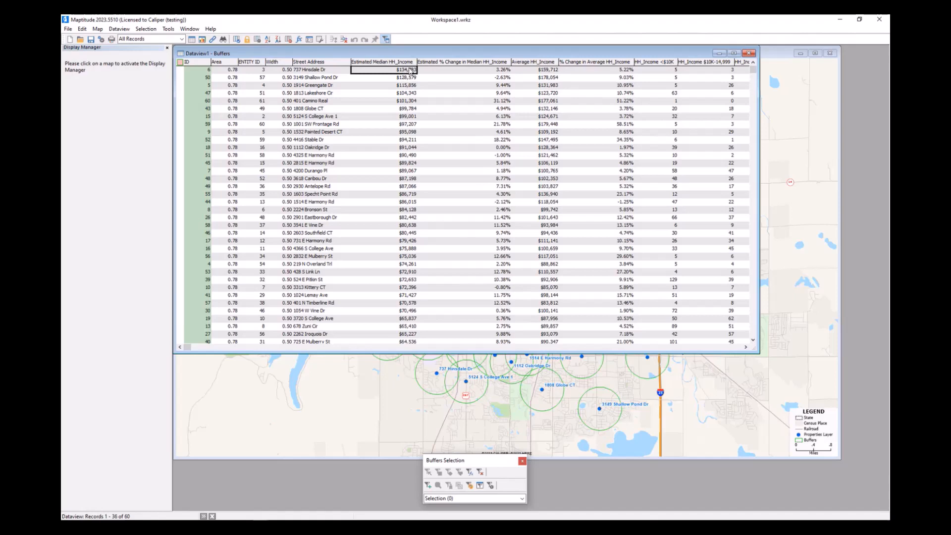
scroll(406, 93, down, 6)
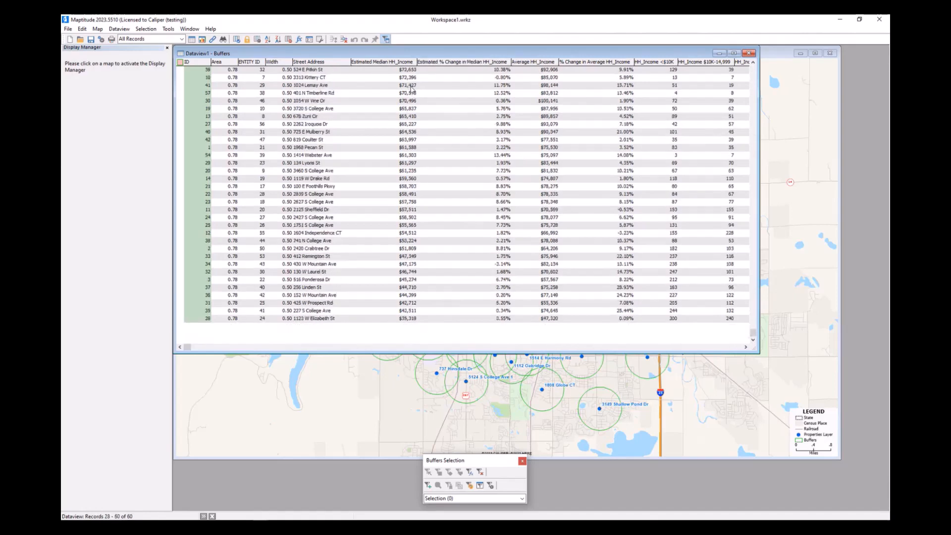
scroll(414, 88, up, 6)
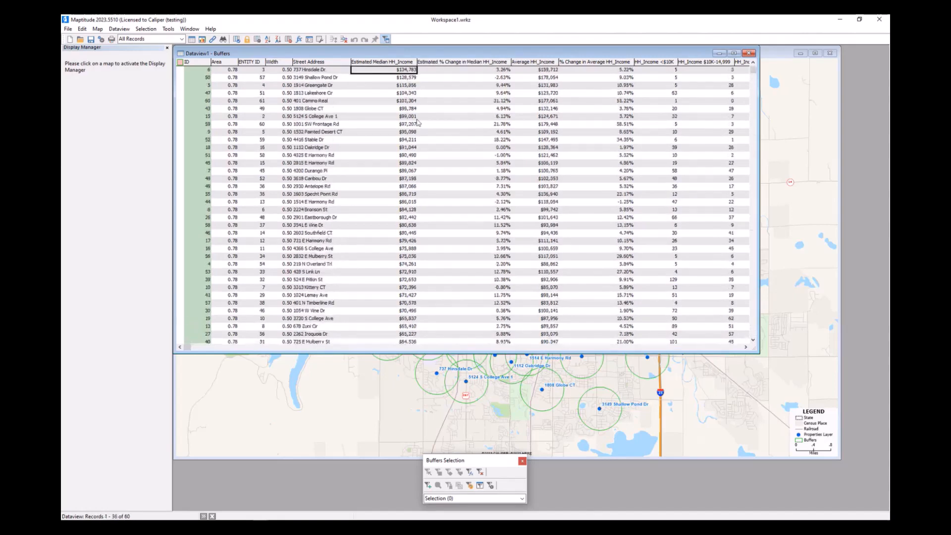
right_click(322, 70)
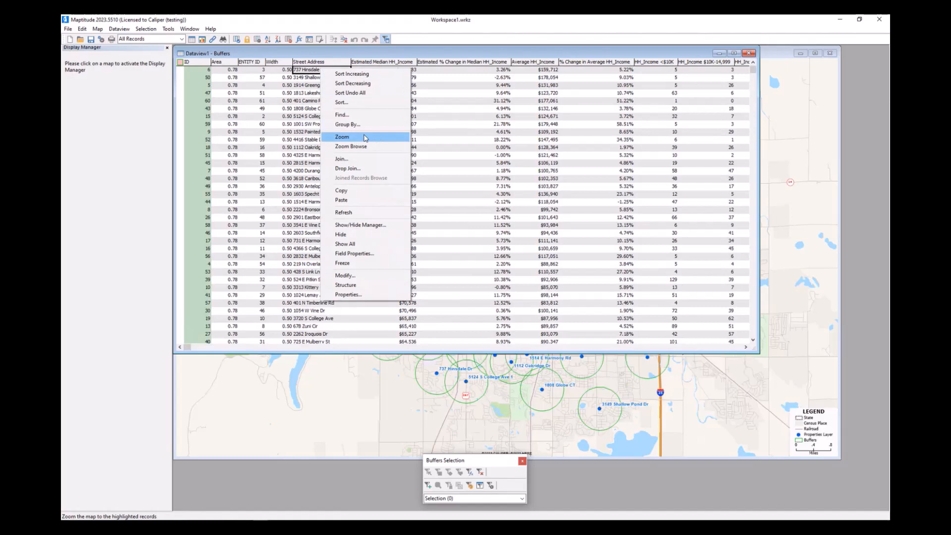
click(364, 141)
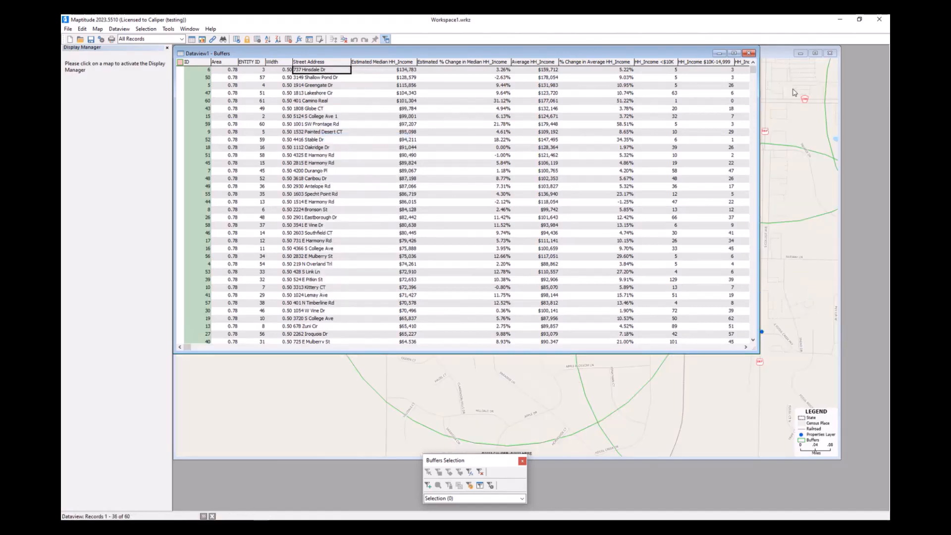
click(779, 55)
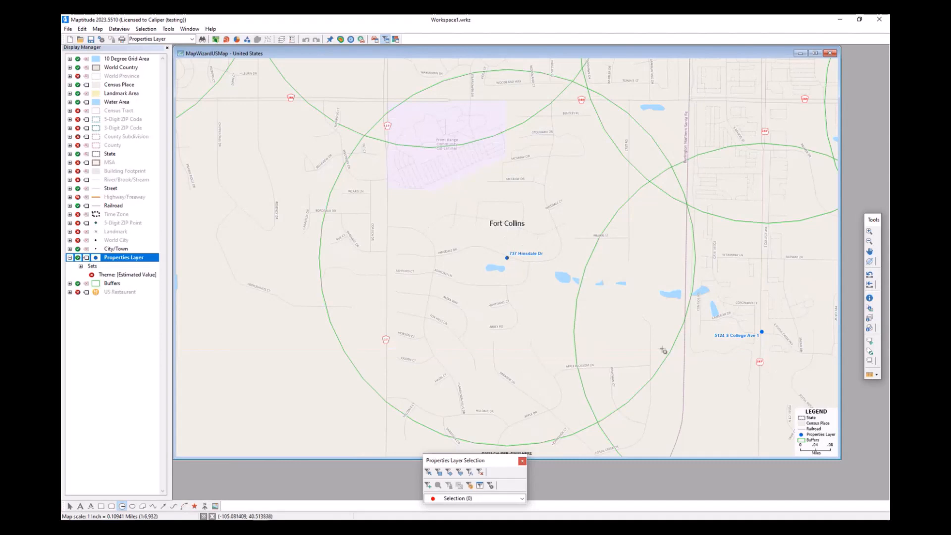
- Reopen the Buffers dataview, look over the available export formats, and return to the map window
click(196, 31)
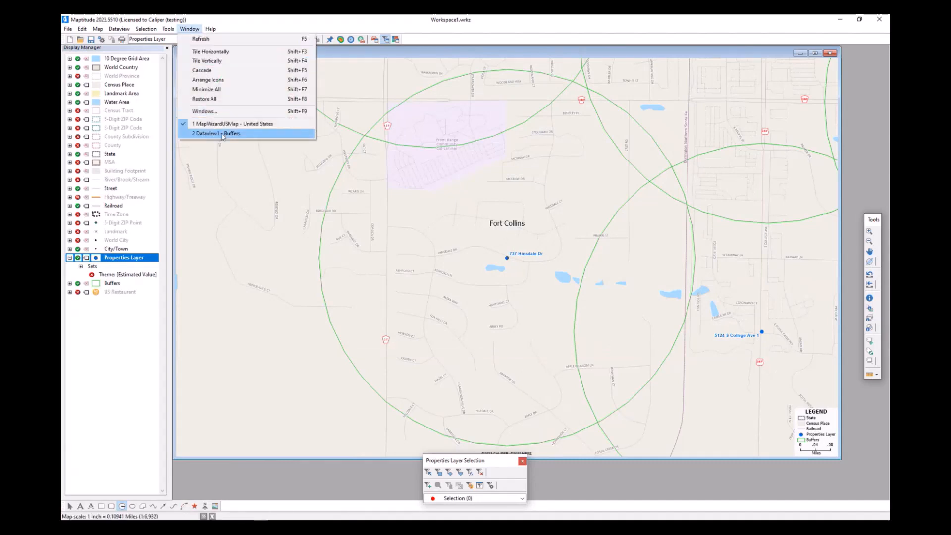
click(222, 133)
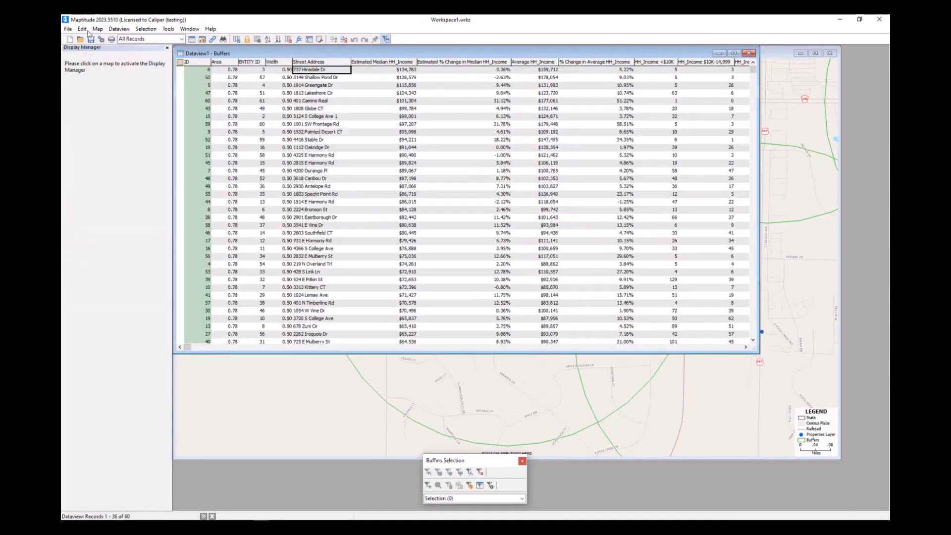
click(72, 30)
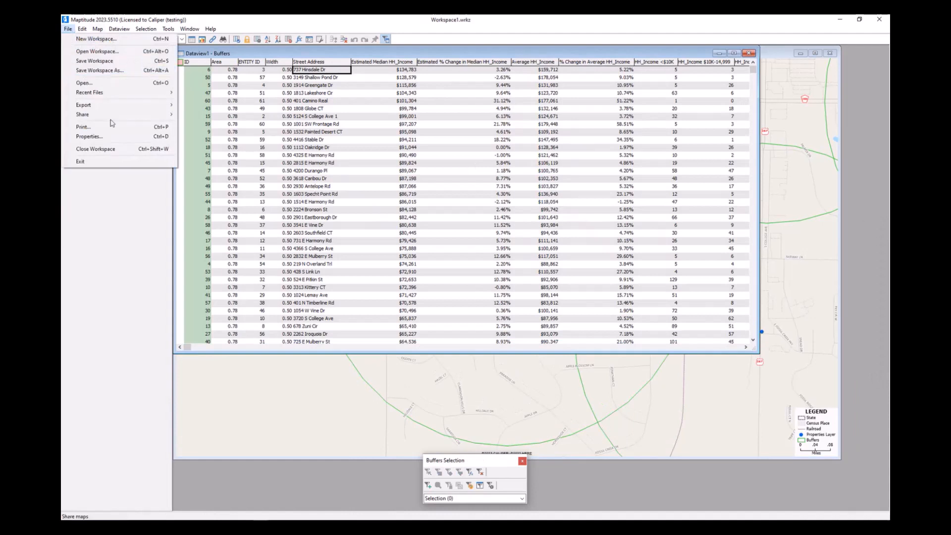
mouse_move(109, 105)
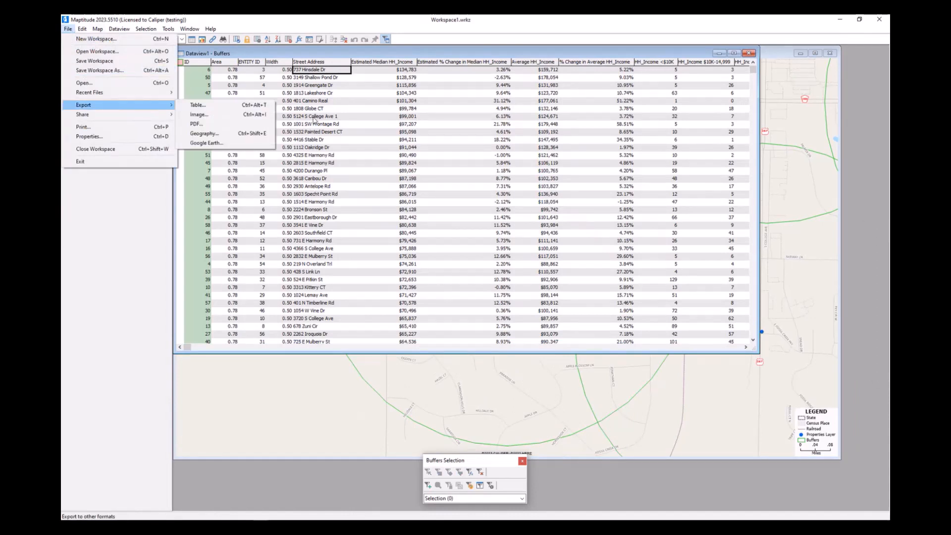
click(565, 155)
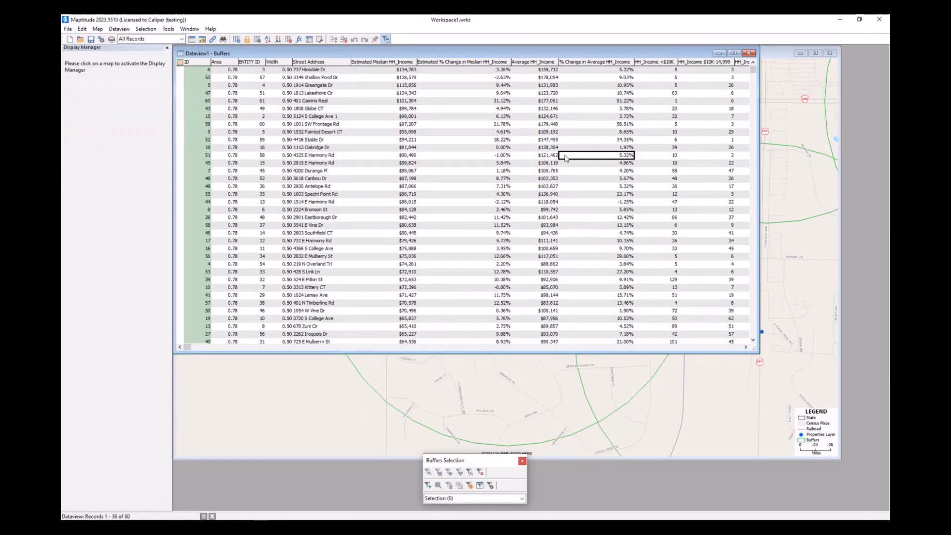
click(784, 54)
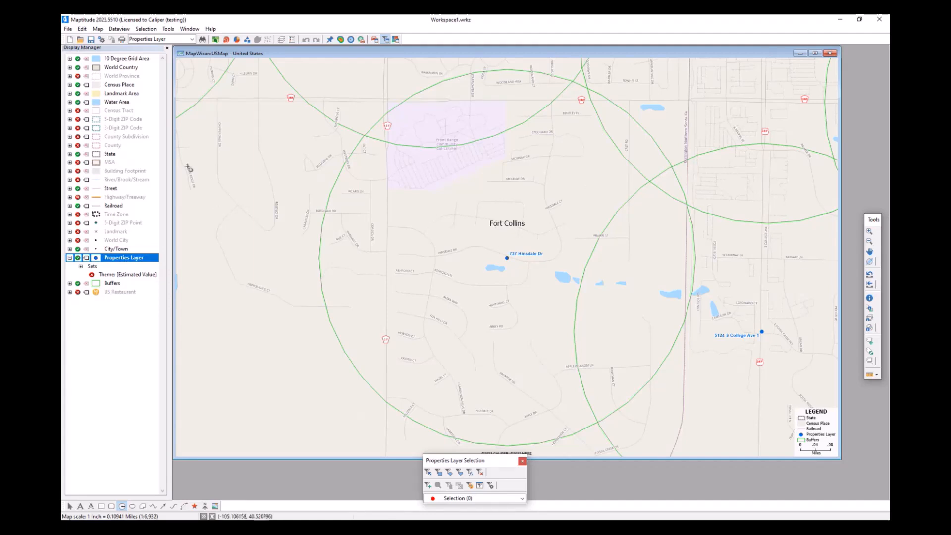
- Add the Google Satellite image layer to the map, accepting its terms, and hide the Landmark Area and Water Area layers
click(99, 29)
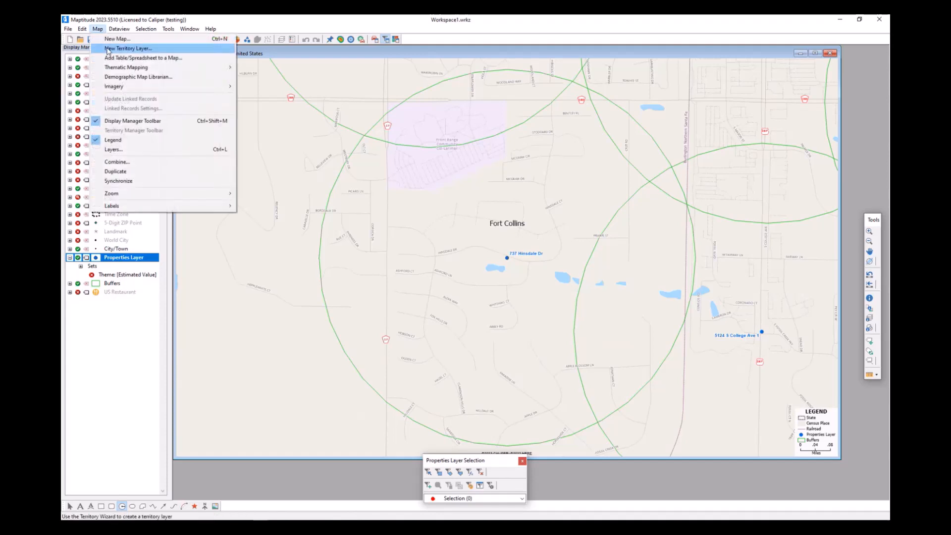
mouse_move(115, 87)
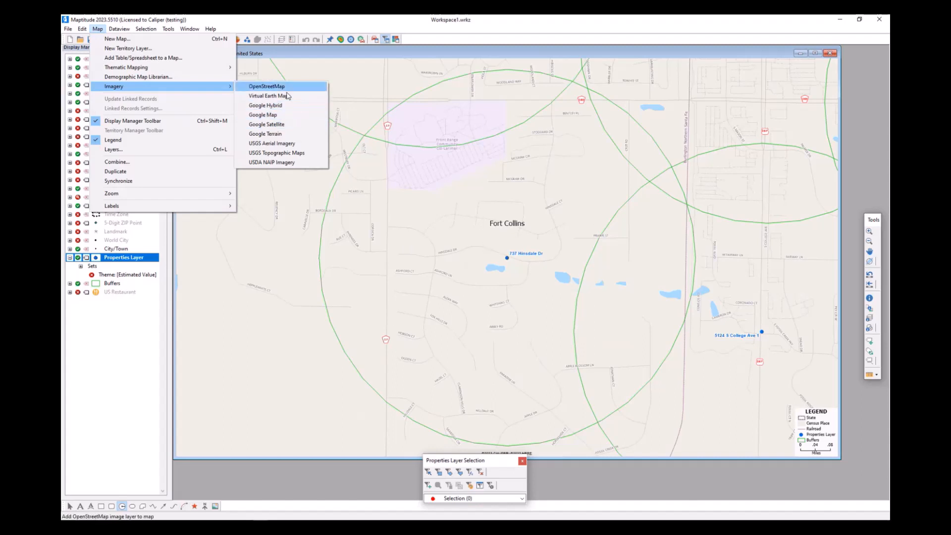
click(296, 129)
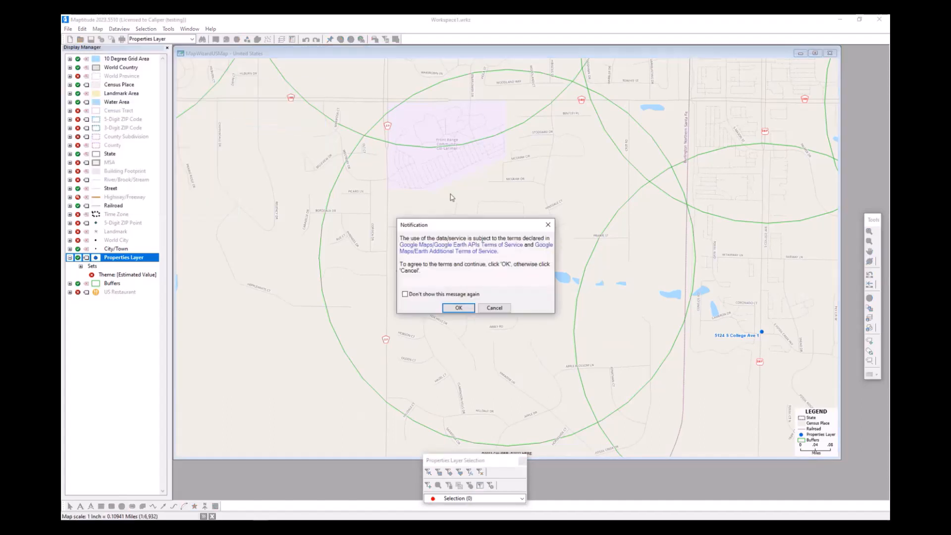
click(458, 309)
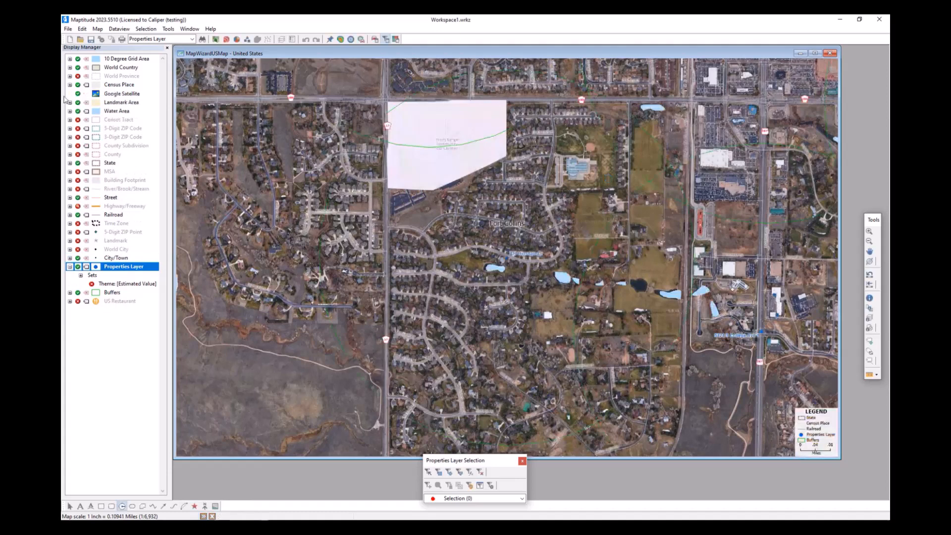
click(78, 103)
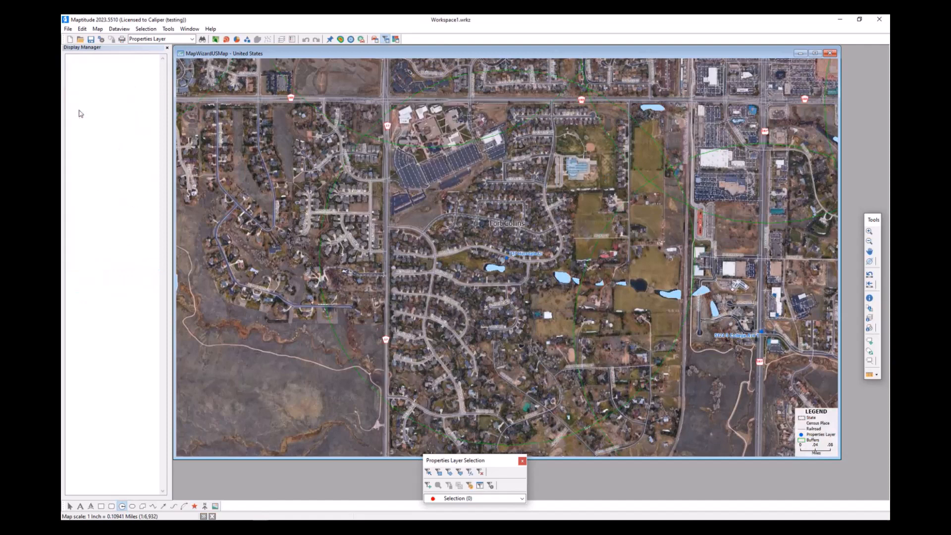
click(78, 111)
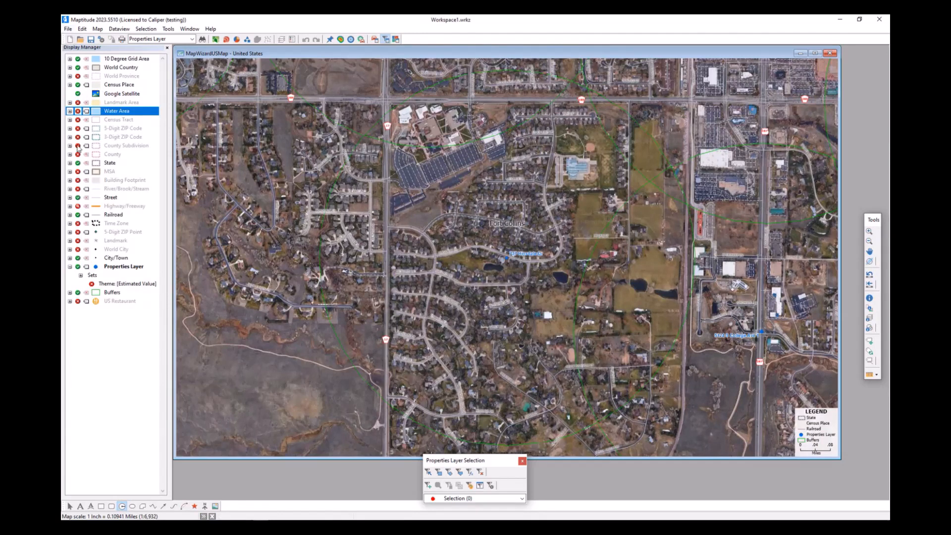
- Look over the export formats available for the map and dismiss them without exporting
click(69, 29)
mouse_move(91, 105)
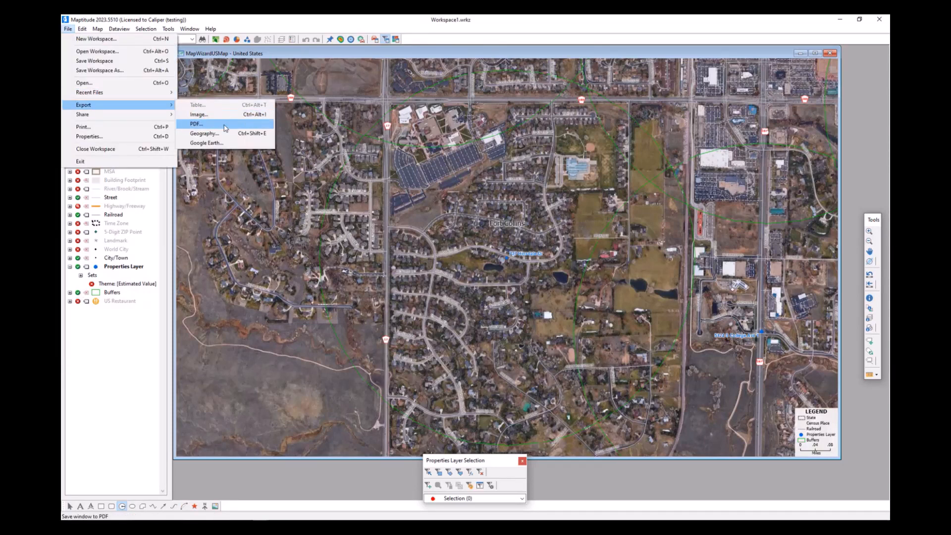
click(391, 54)
- Hide the Google Satellite imagery and show the Landmark Area and Water Area layers again
click(77, 94)
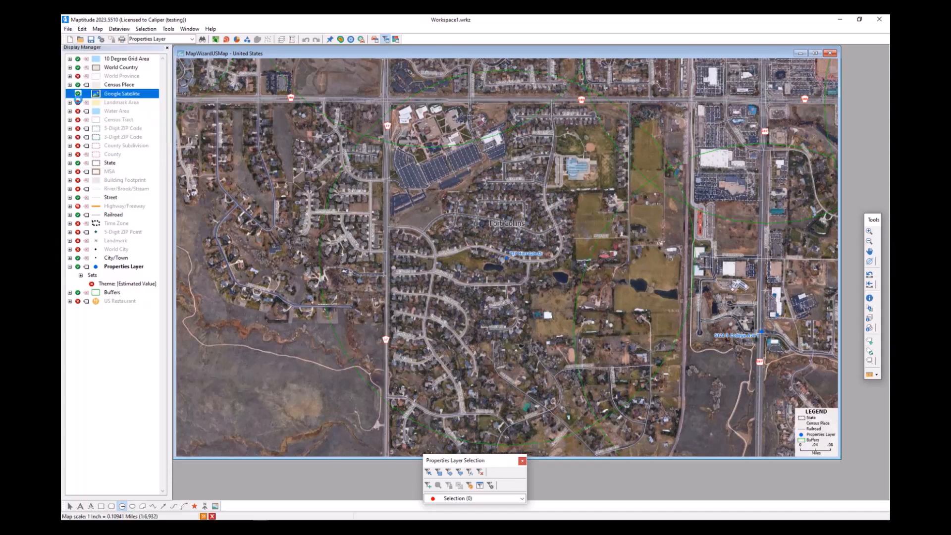
click(78, 102)
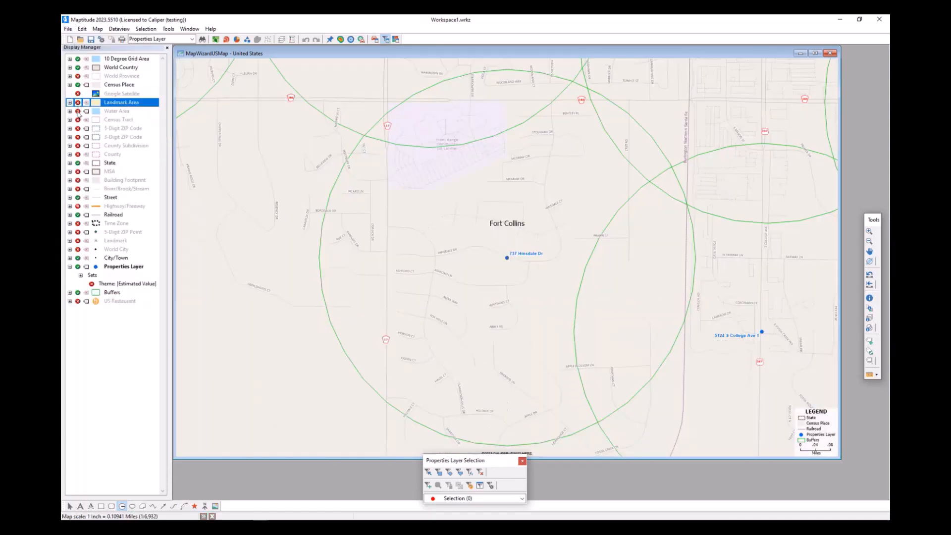
click(78, 111)
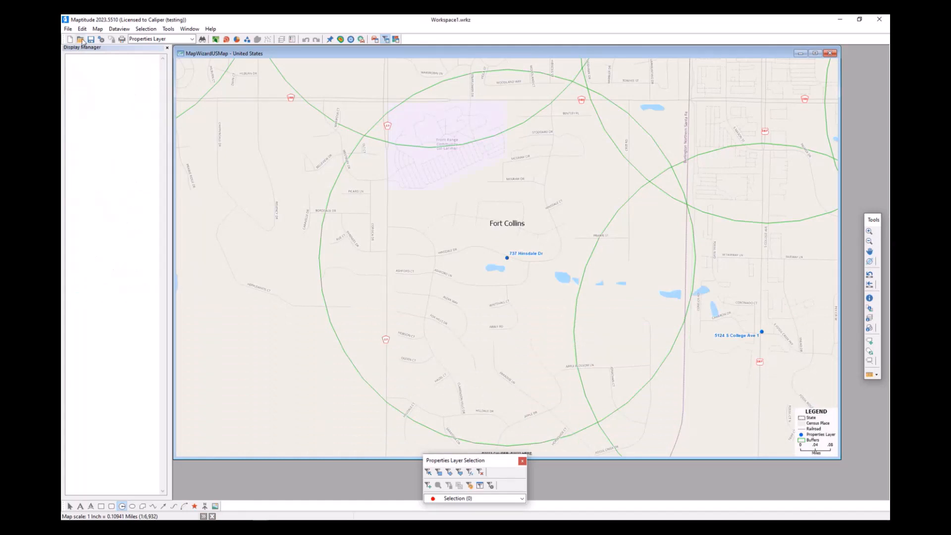
- Add the geographic file ccGeodemographicSegmentation.cdf from C:\ccdata\Geodemographic Segmentation 2023 as a new map layer
click(98, 29)
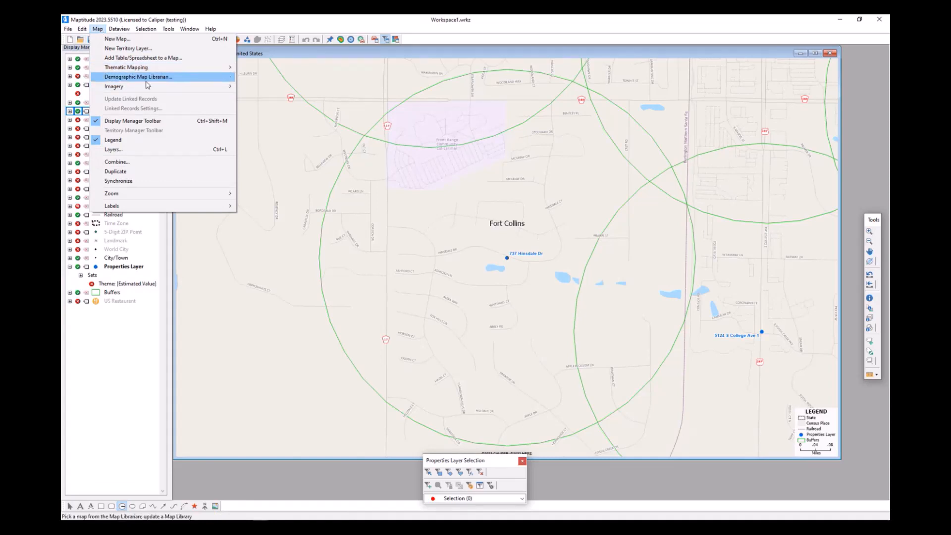
click(135, 149)
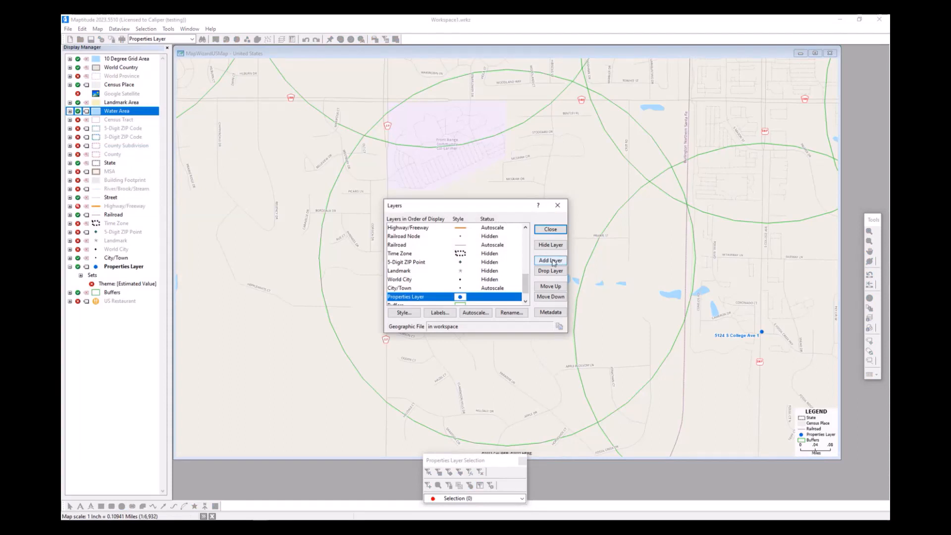
click(554, 262)
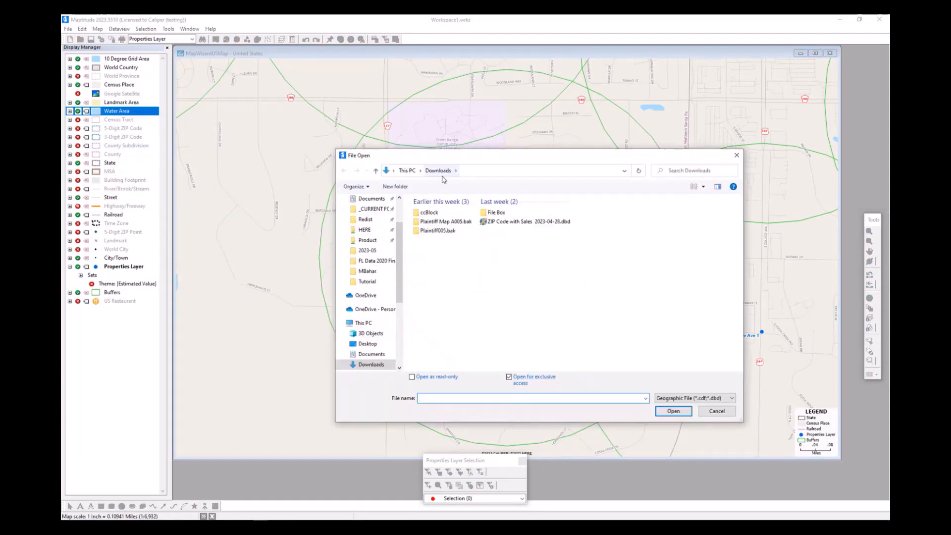
click(363, 323)
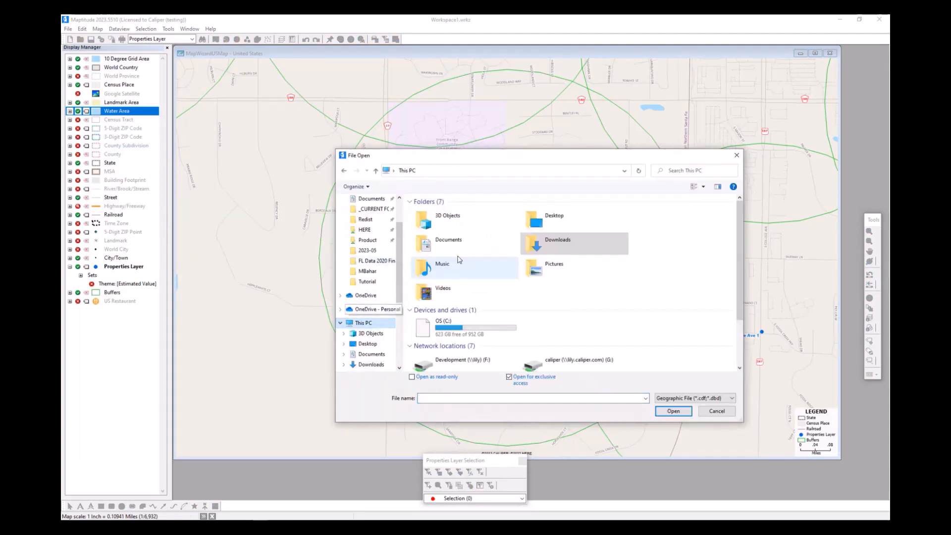
double_click(443, 327)
scroll(460, 258, up, 2)
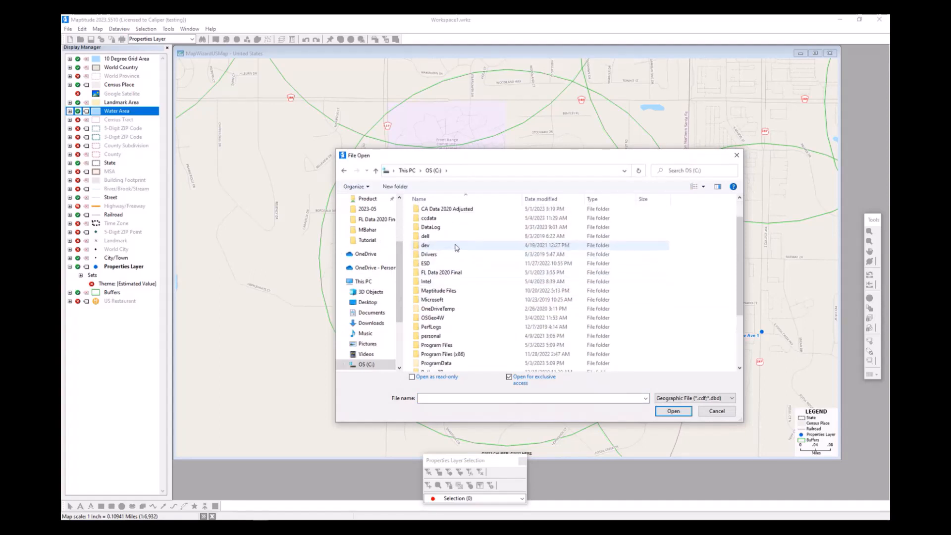
double_click(442, 249)
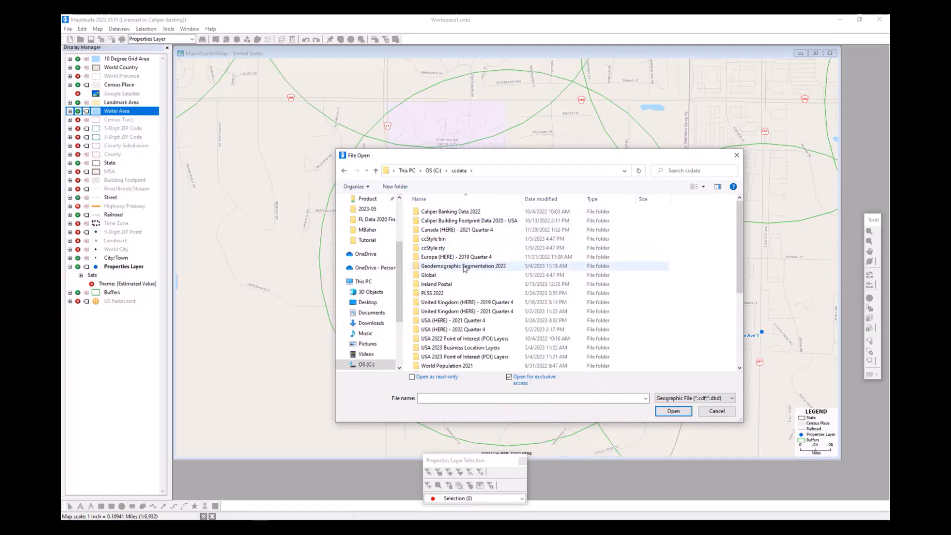
double_click(470, 267)
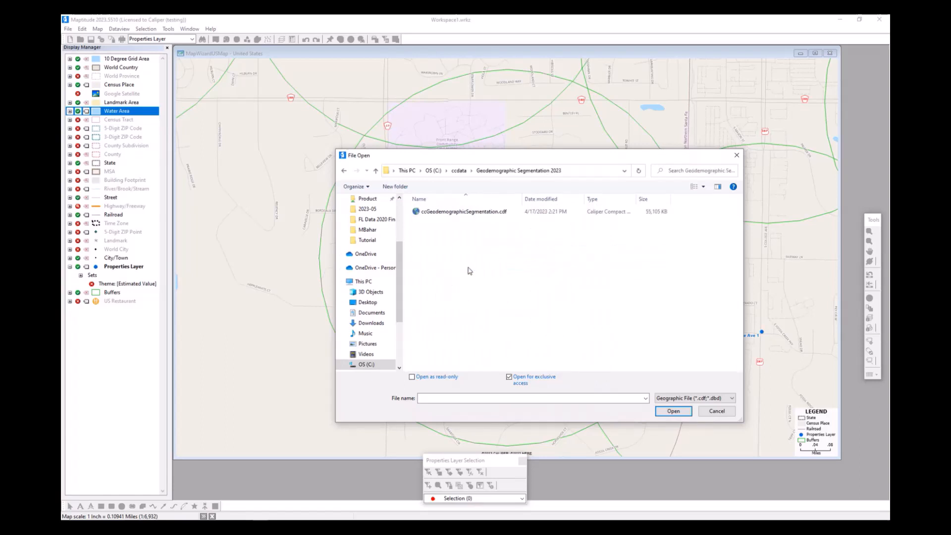
double_click(473, 212)
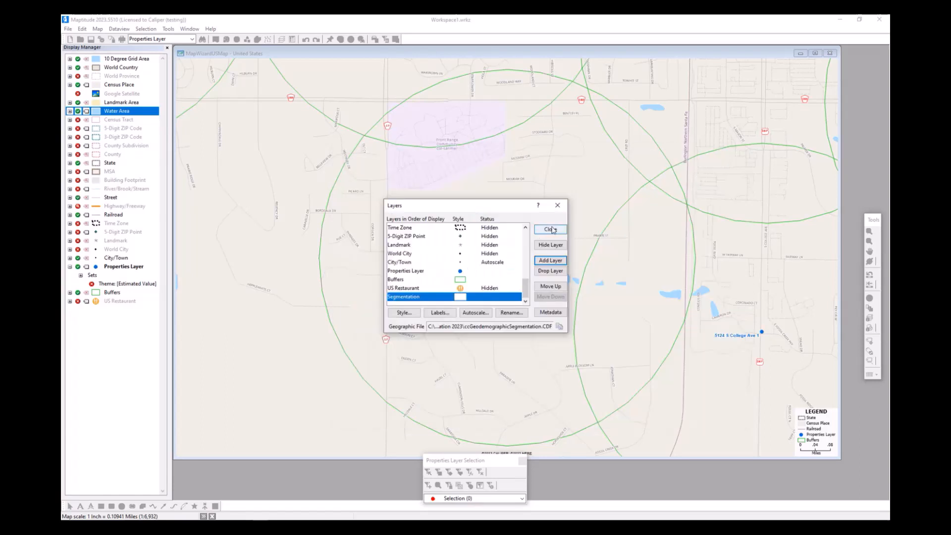
click(551, 230)
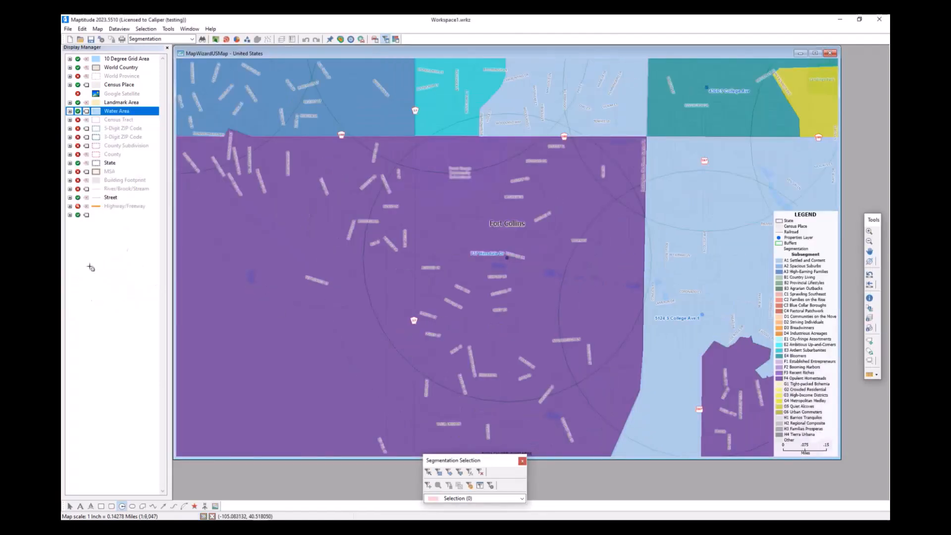
- Hide the Buffers layer, return to the citywide map extent, and make Properties Layer the working layer
click(82, 295)
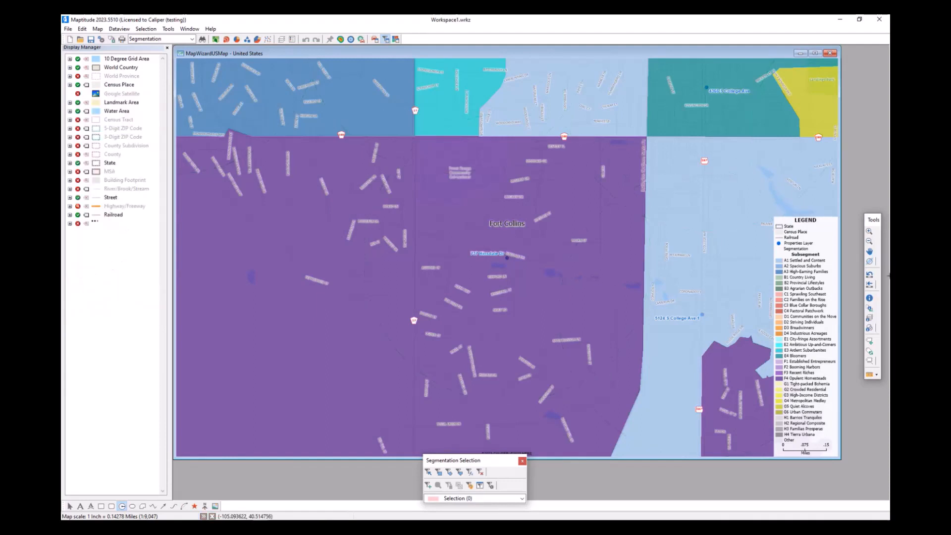
click(872, 286)
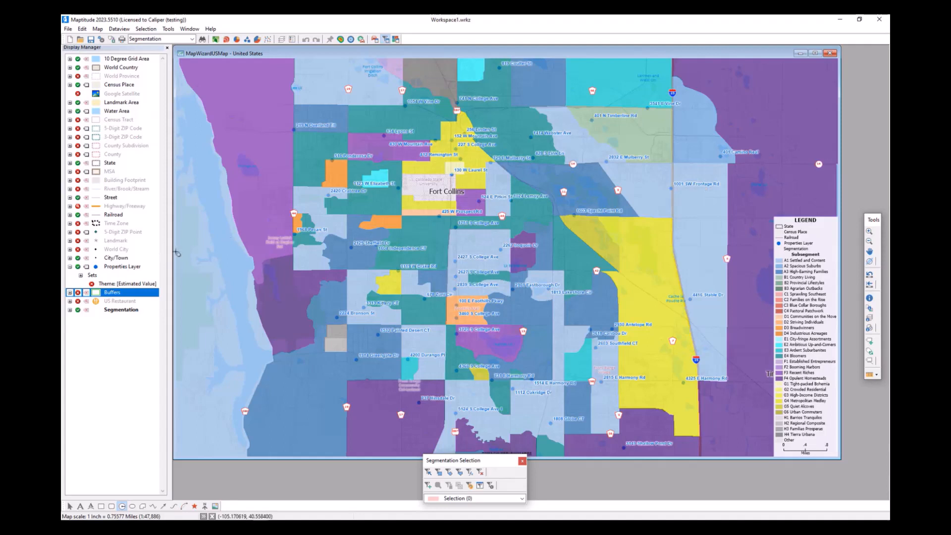
right_click(115, 268)
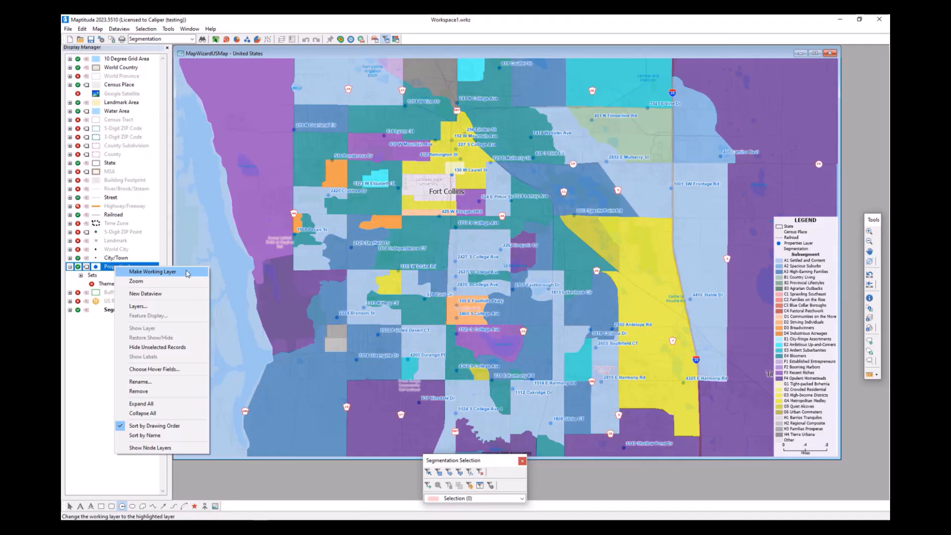
click(187, 272)
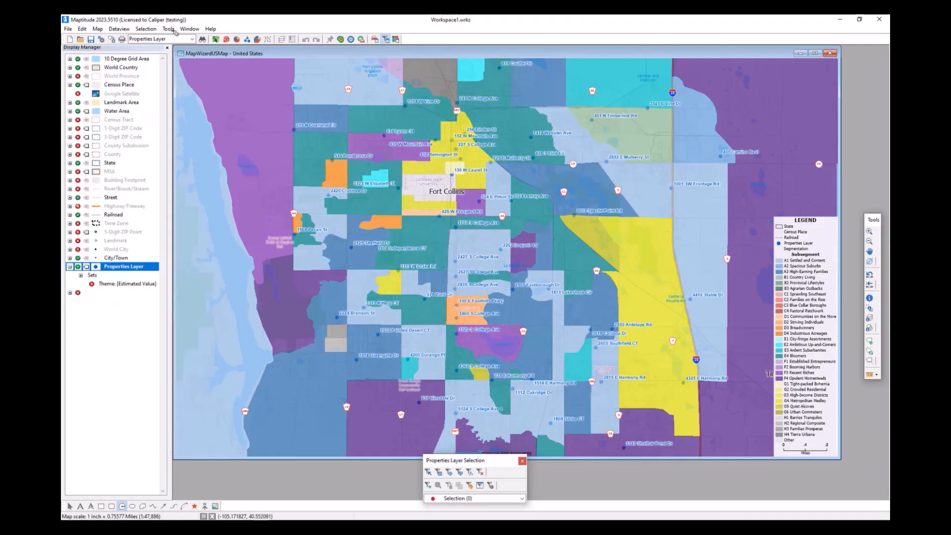
- Tag the visible Properties Layer points by area with the Subsegment field of the Segmentation layer's visible features
click(169, 29)
mouse_move(178, 41)
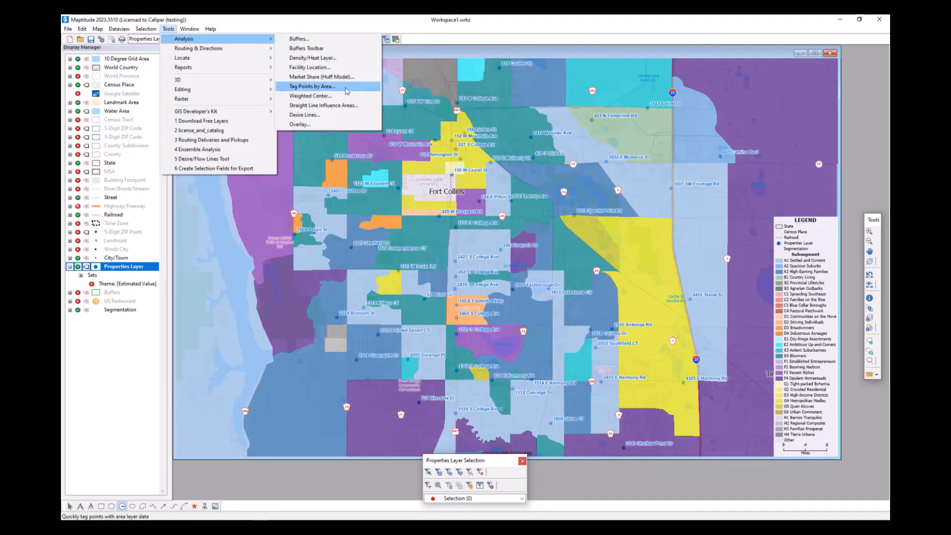
click(346, 87)
drag(479, 216, 264, 201)
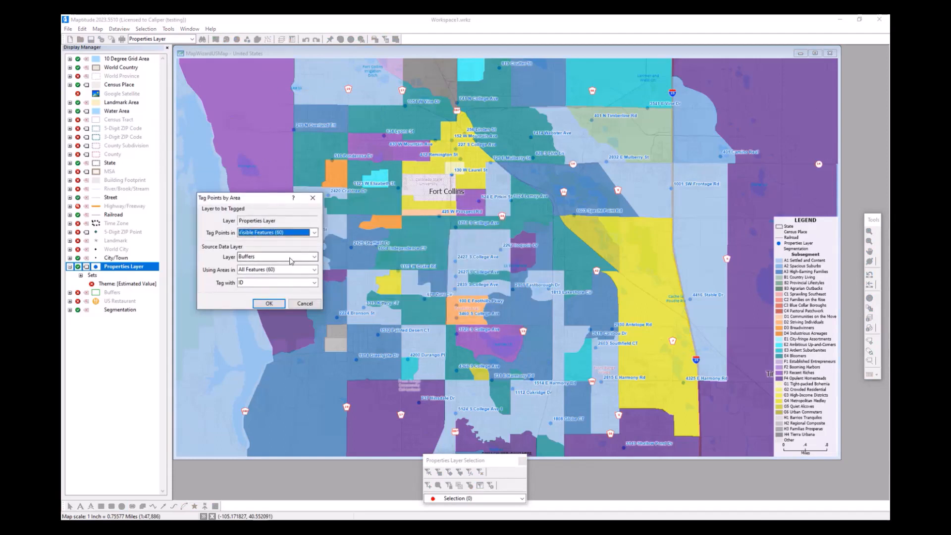
click(293, 258)
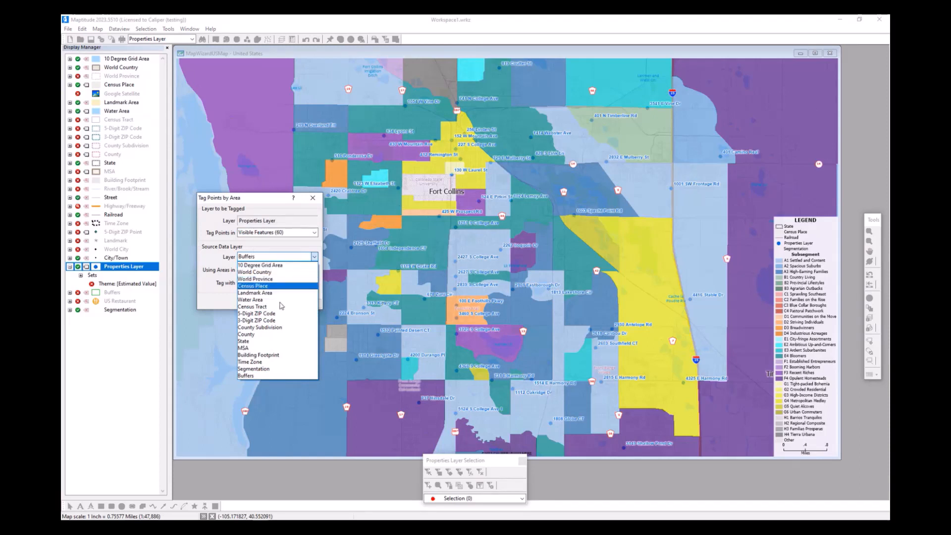
click(267, 371)
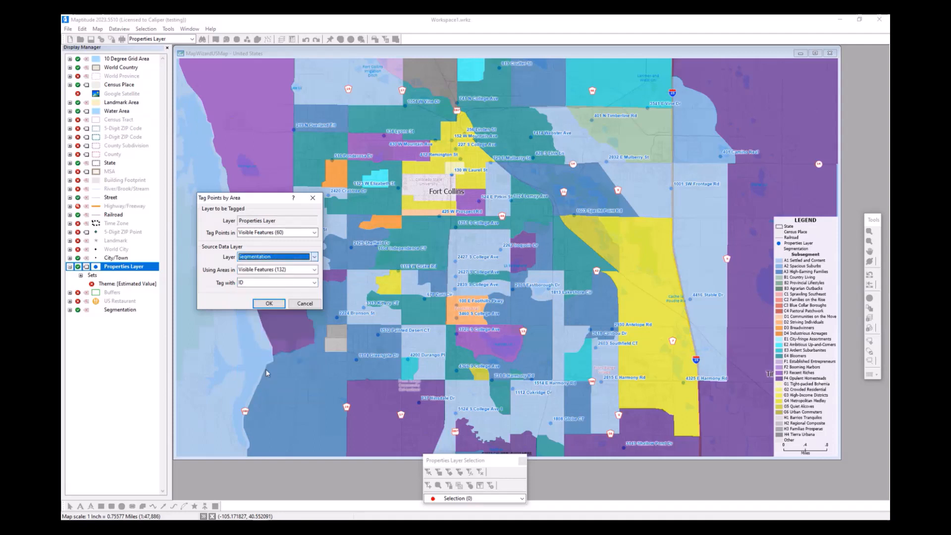
click(277, 284)
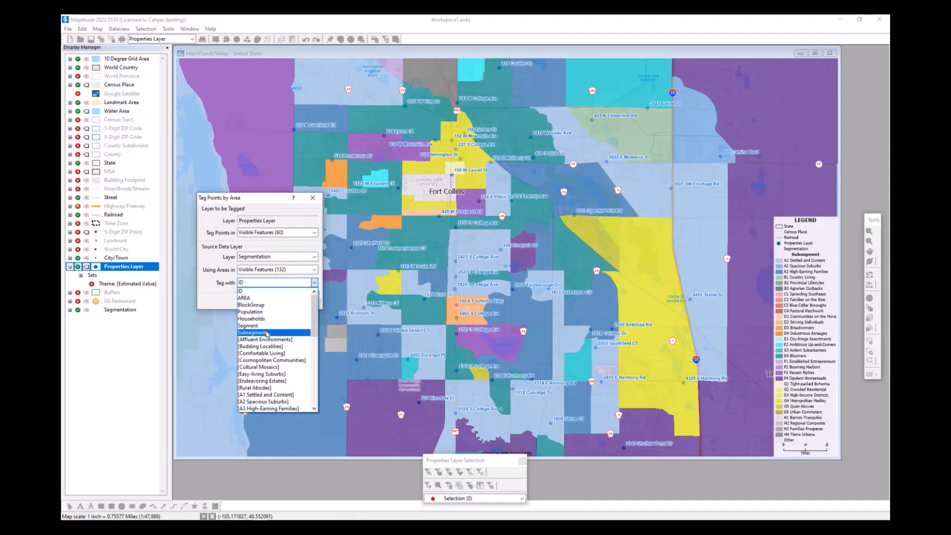
click(267, 333)
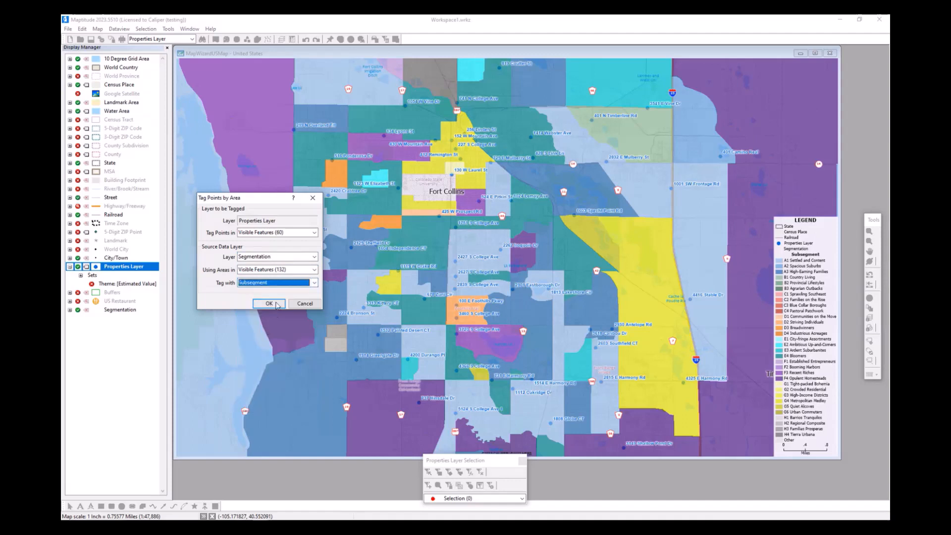
click(276, 304)
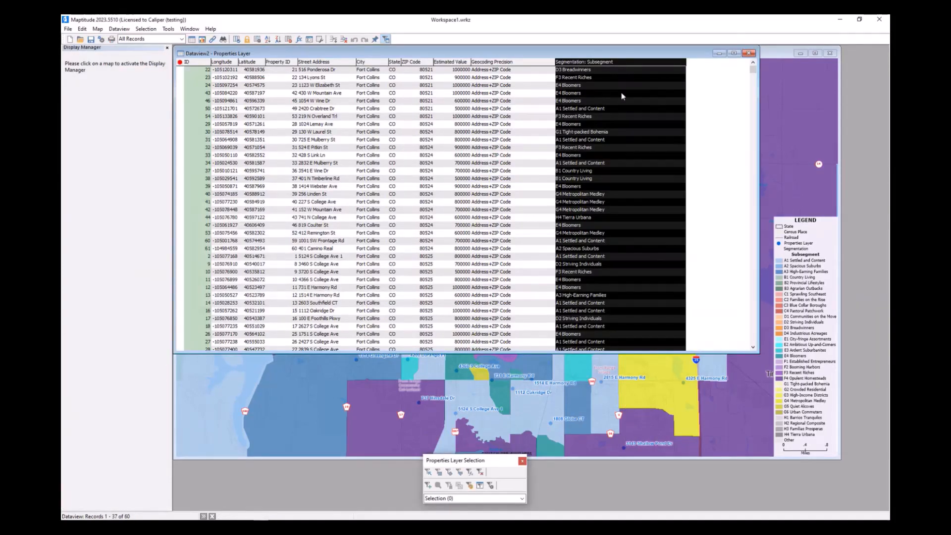
- Examine the Subsegment tags assigned to the properties in the dataview and minimize it to return to the map
click(600, 72)
scroll(579, 131, down, 2)
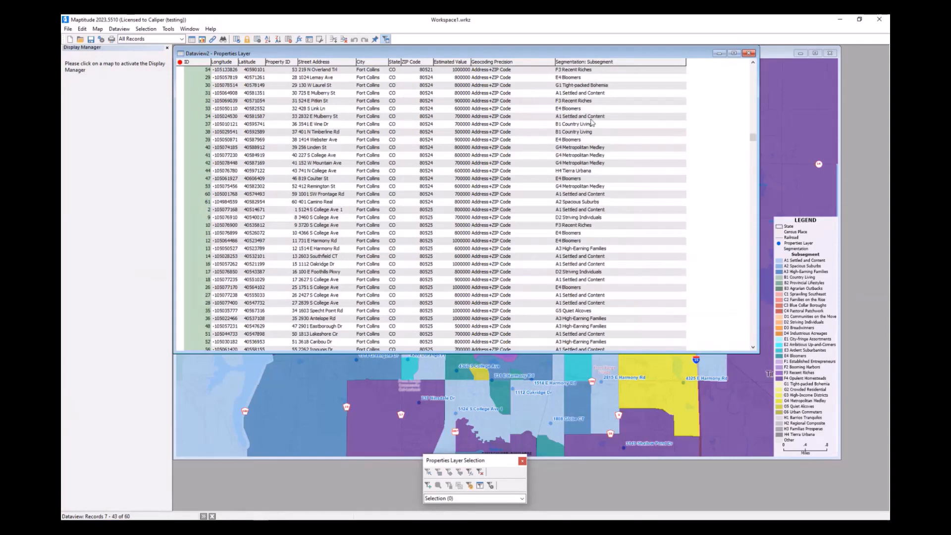
scroll(603, 138, down, 6)
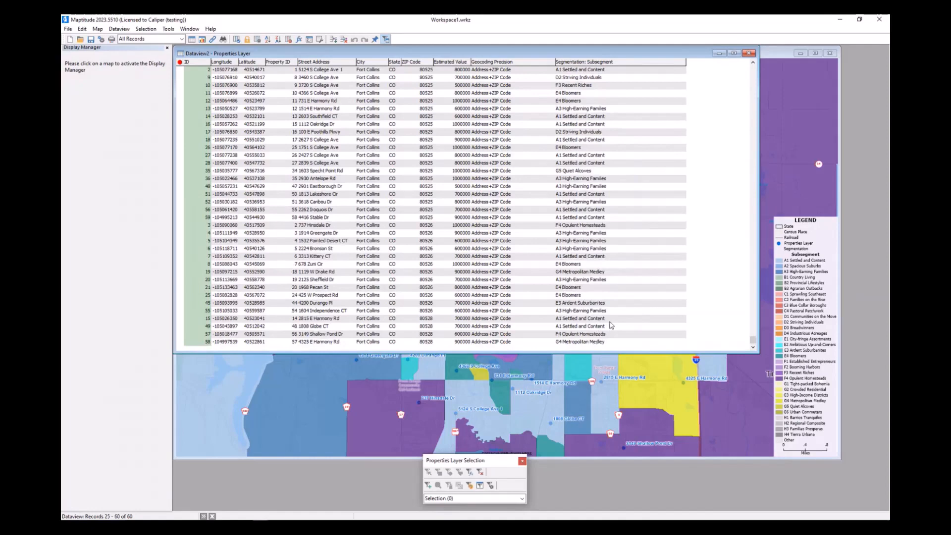
scroll(613, 322, up, 5)
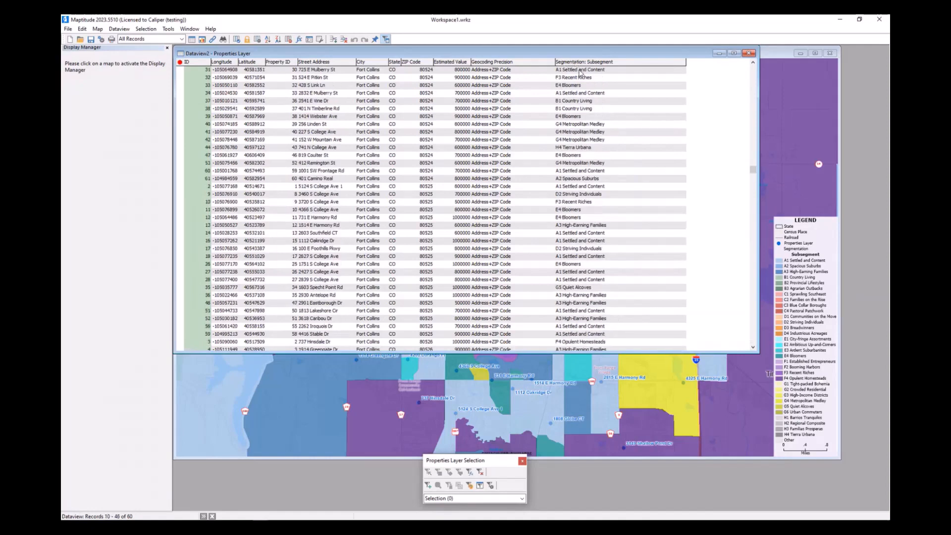
click(580, 73)
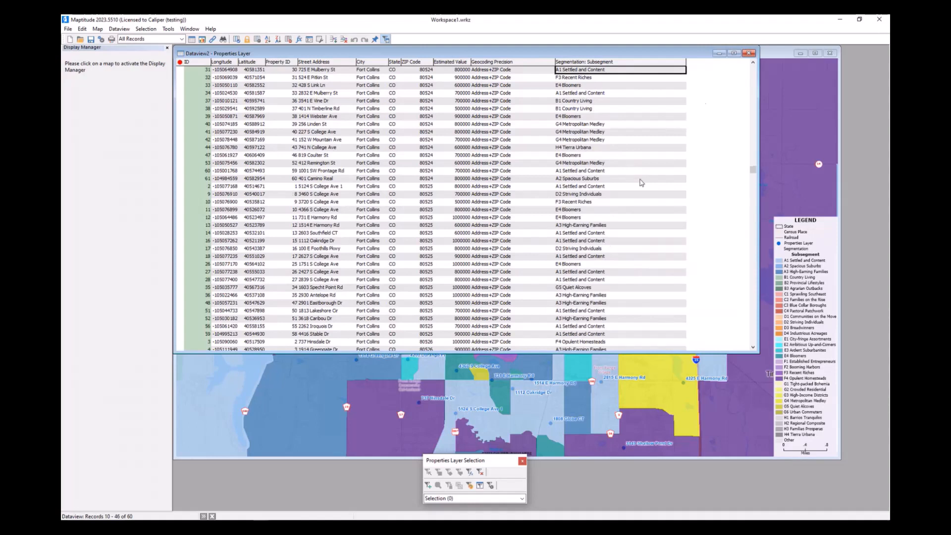
scroll(642, 182, down, 1)
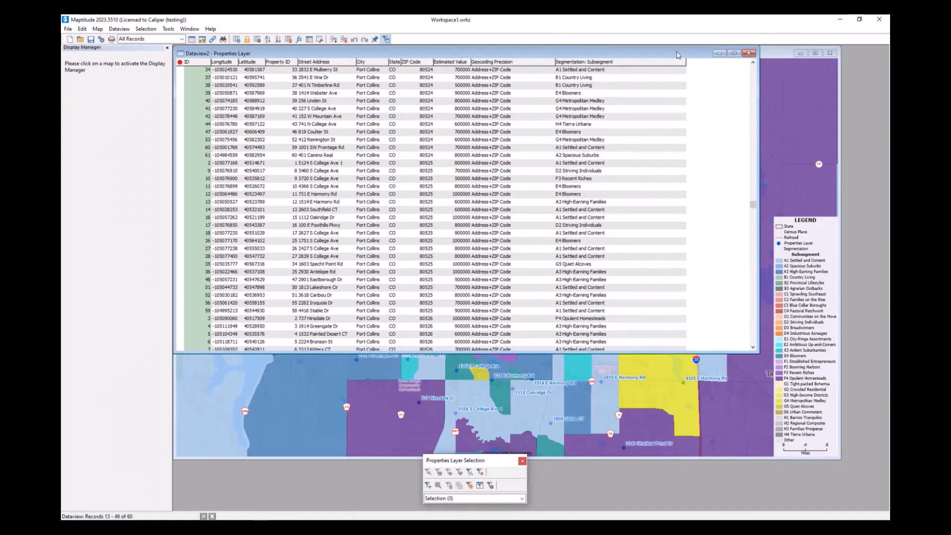
click(719, 53)
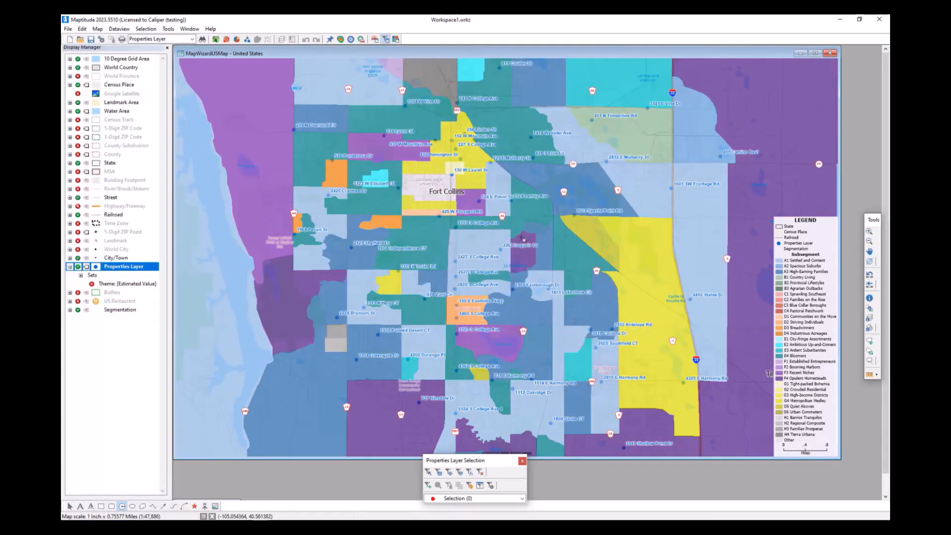
- Hide the Segmentation layer on the Fort Collins map
mouse_move(504, 273)
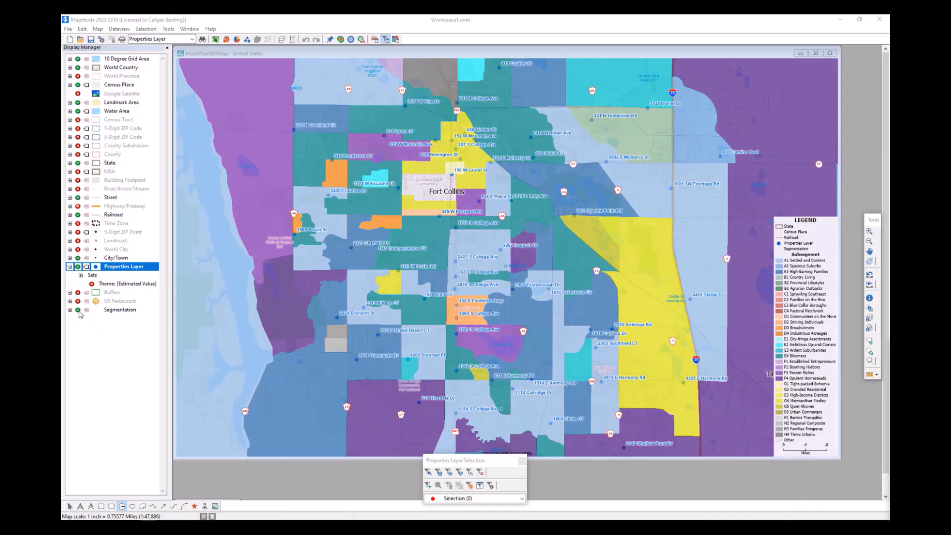
click(78, 311)
scroll(672, 313, down, 1)
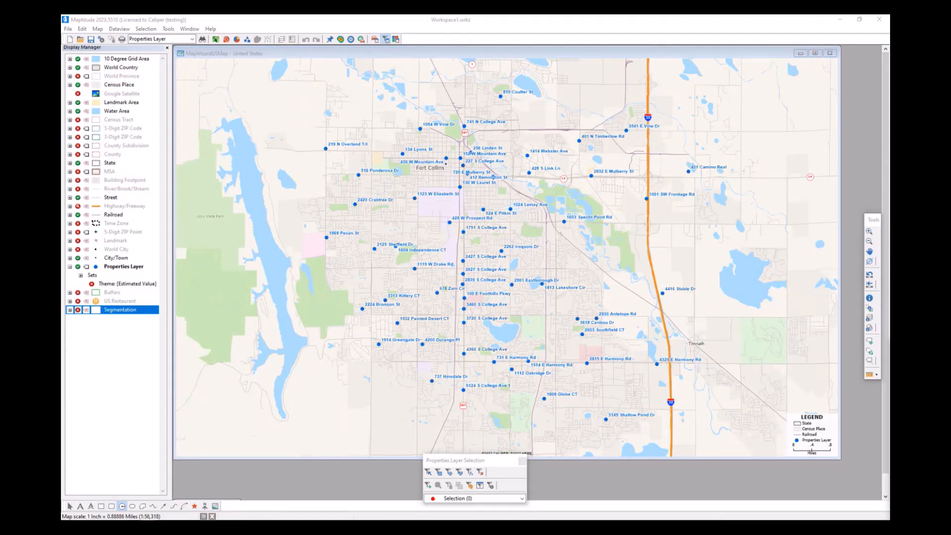
- Switch to File Explorer and open the ccdata folder on the C: drive to view the installed data
key(alt+Tab)
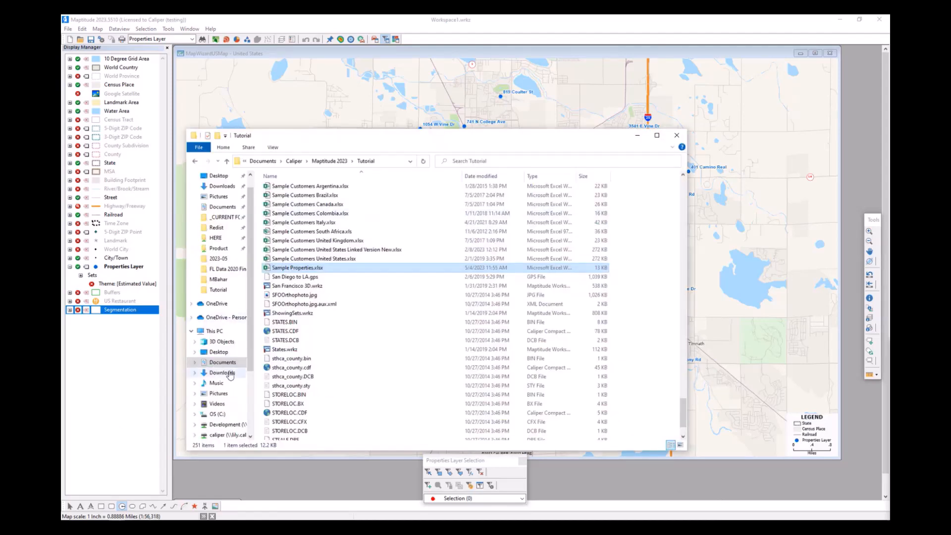
click(226, 415)
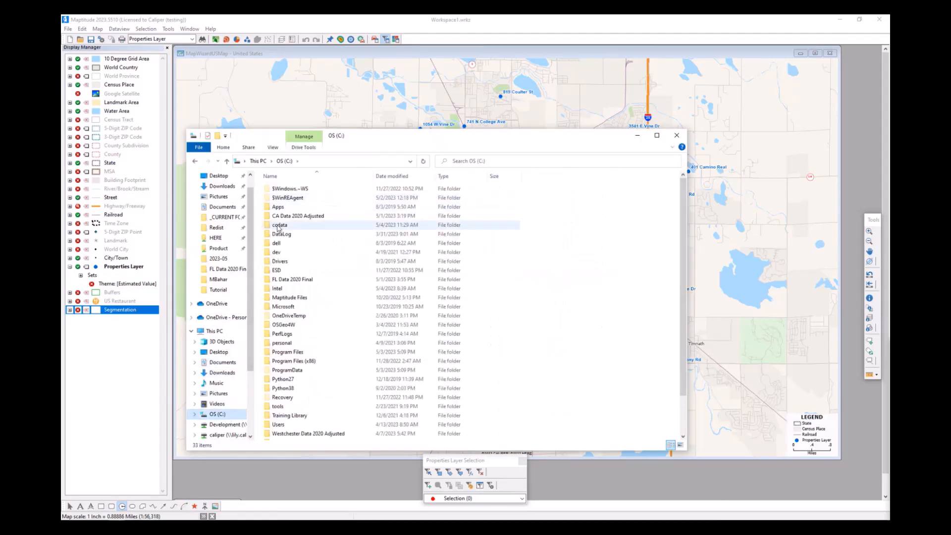
double_click(286, 226)
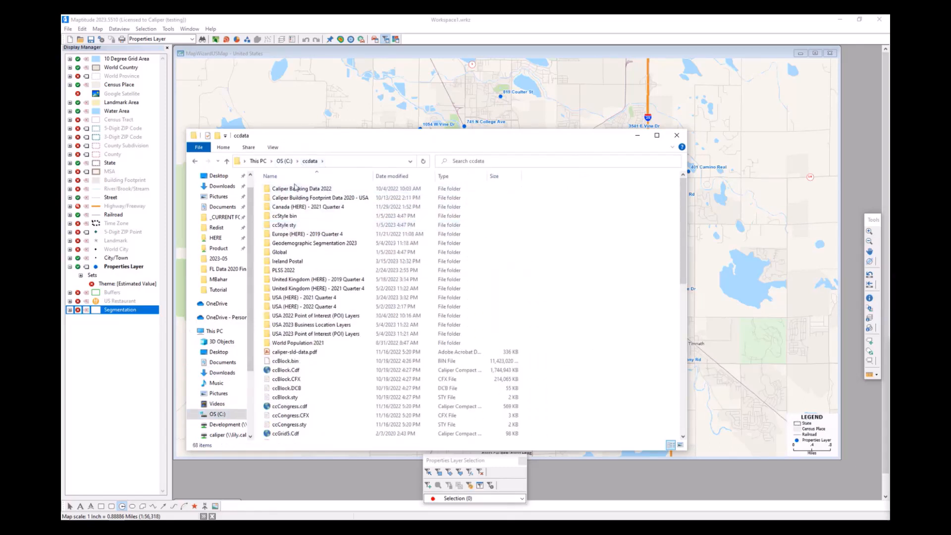
- Open the Geodemographic Segmentation 2023 folder and look through the Geodemographic Segmentation - Getting Started PDF
double_click(366, 245)
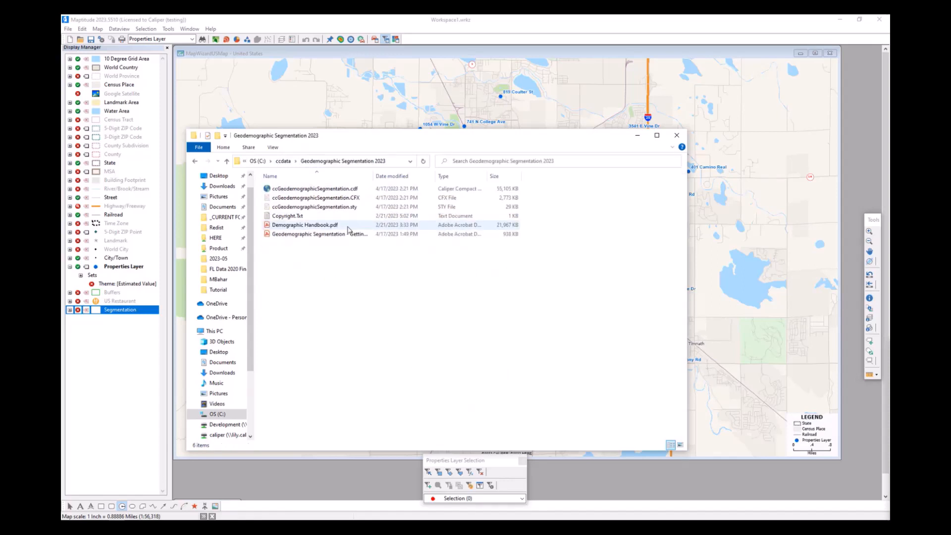
drag(378, 178, 413, 178)
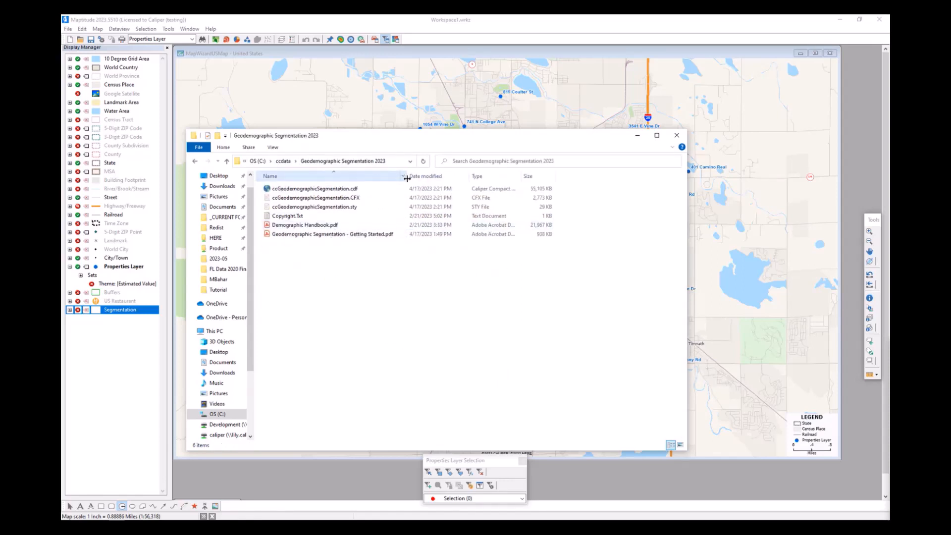
click(377, 236)
double_click(378, 236)
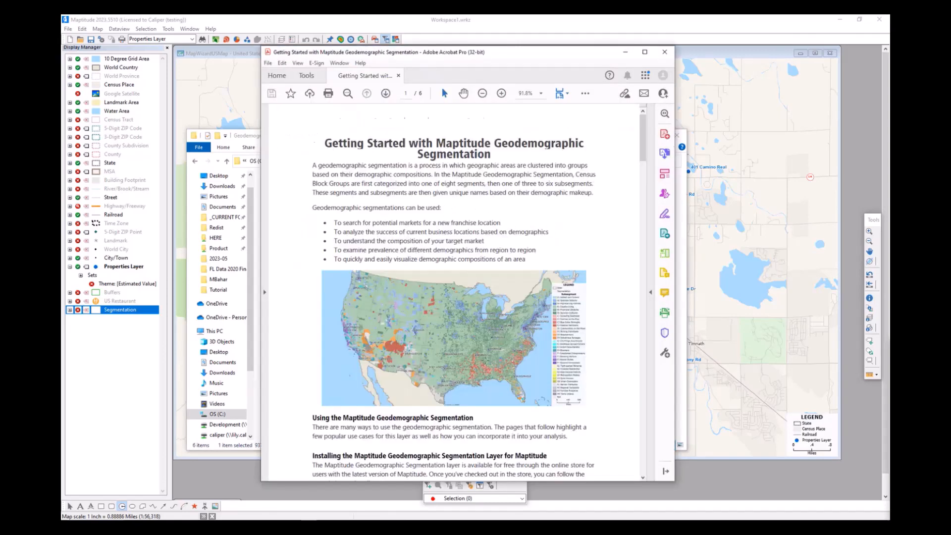
scroll(593, 167, down, 6)
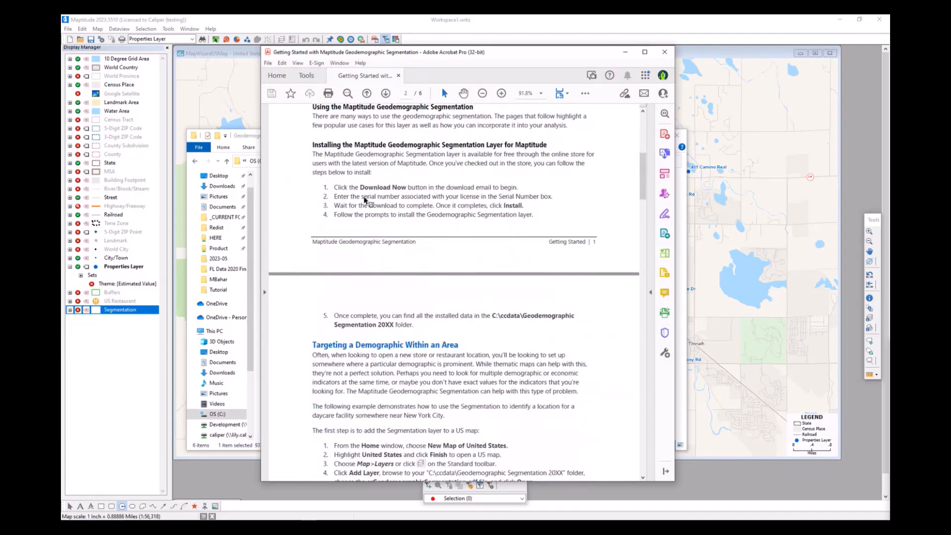
drag(625, 72, 712, 85)
- Examine the key terms, segments and subsegment profiles in Demographic Handbook.pdf and return to the Fort Collins map
click(319, 226)
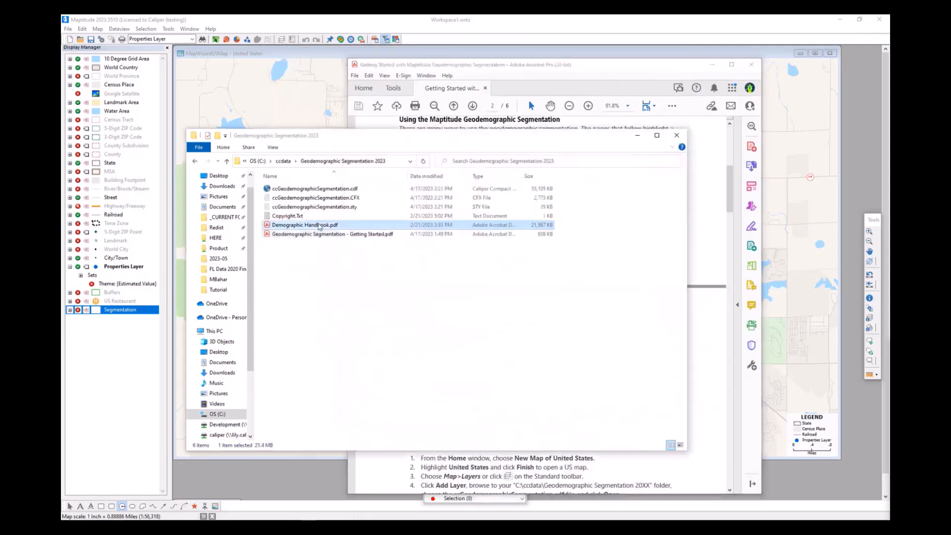
double_click(320, 226)
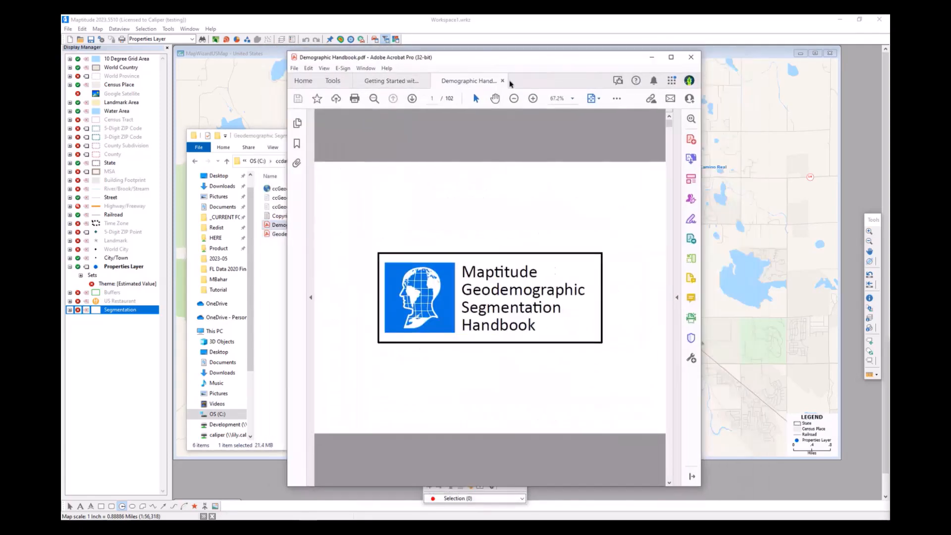
scroll(554, 268, down, 5)
scroll(554, 264, up, 2)
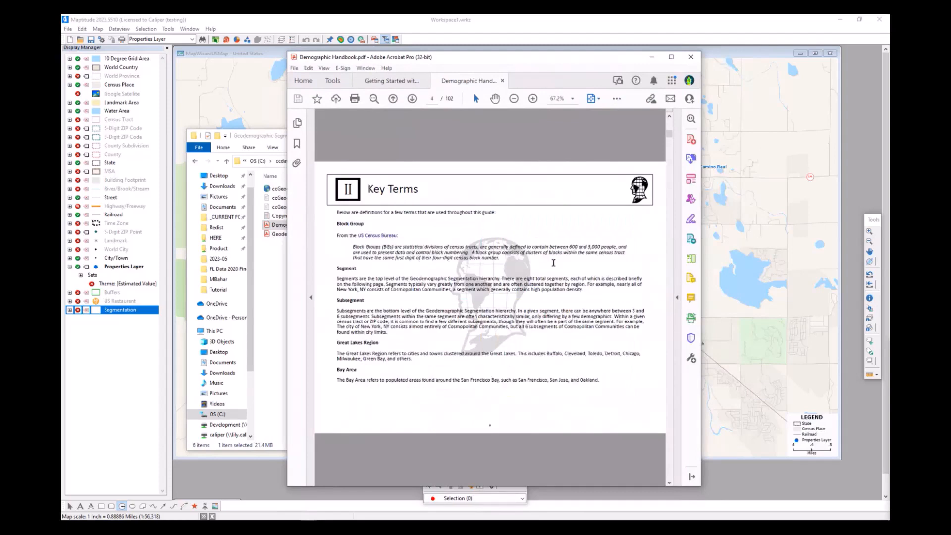
scroll(554, 262, down, 2)
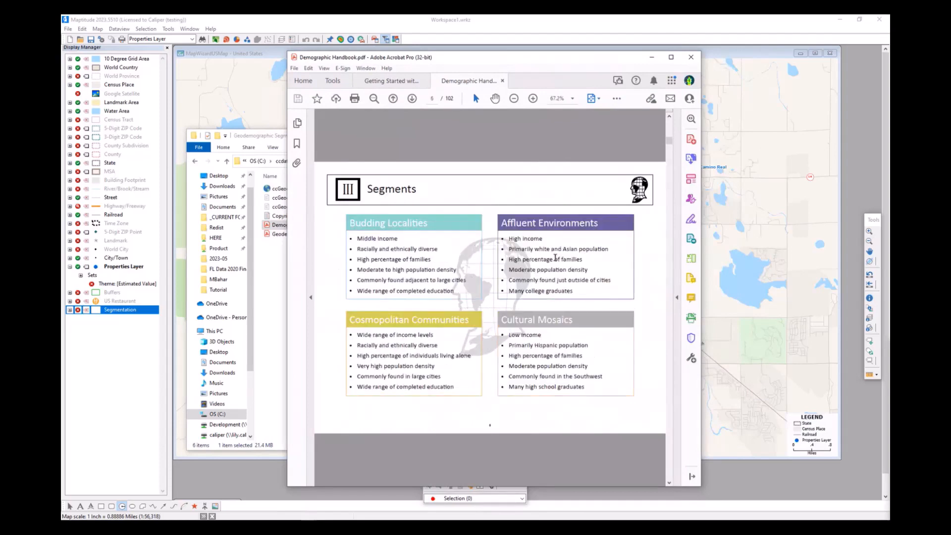
scroll(555, 258, down, 1)
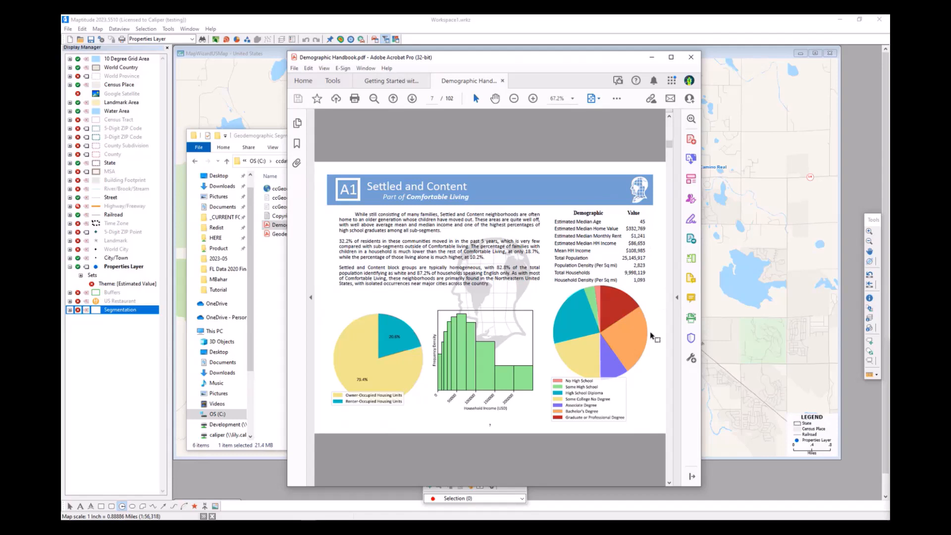
scroll(655, 341, down, 1)
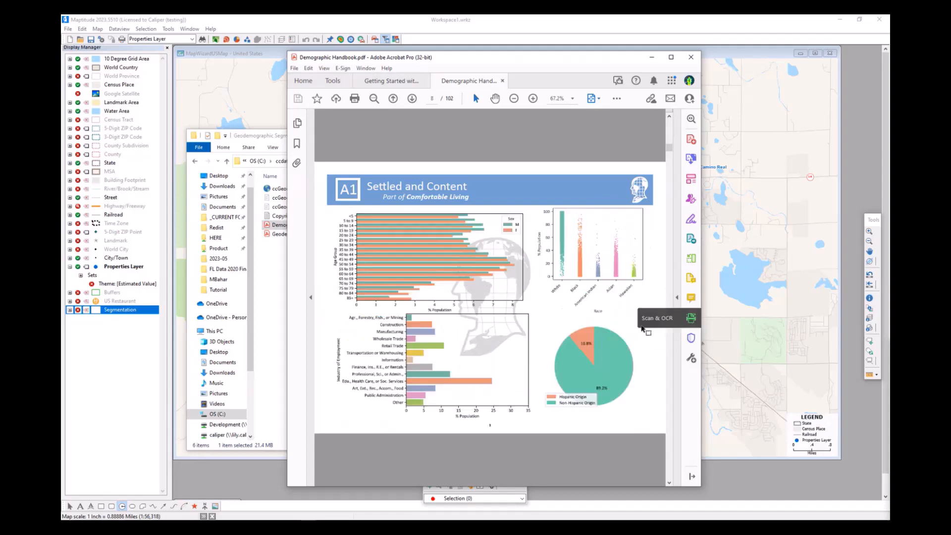
scroll(691, 335, down, 2)
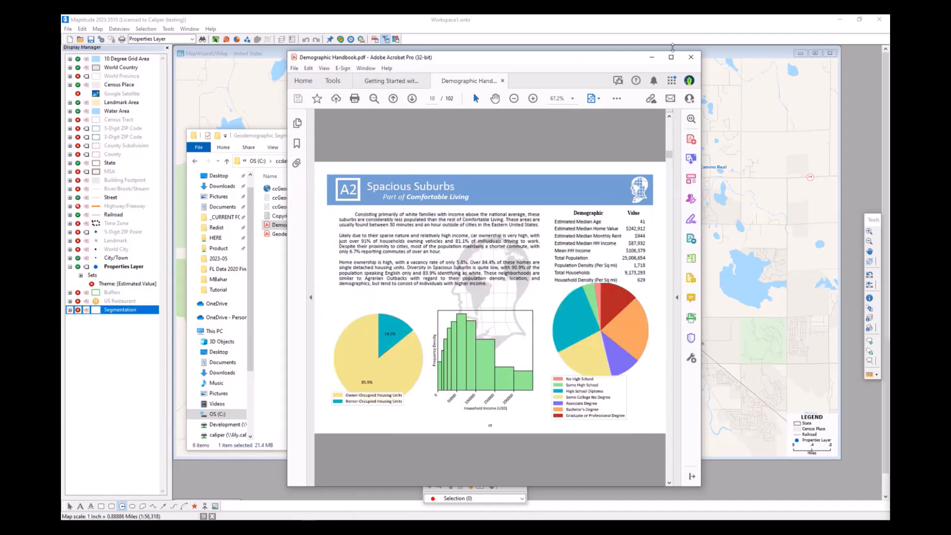
click(652, 57)
click(638, 137)
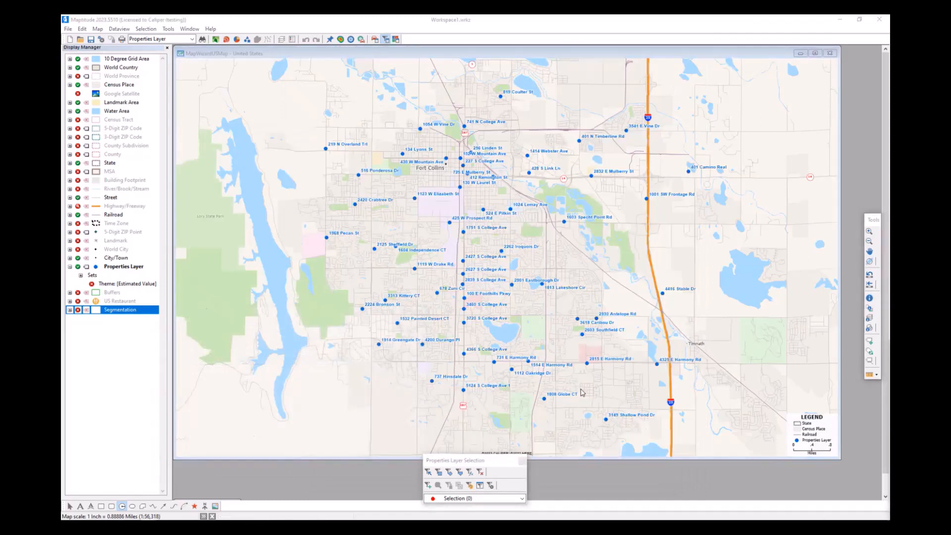
- Create a new route named Route of Properties in the Routing & Directions Manager and accept the routing disclaimer
click(133, 268)
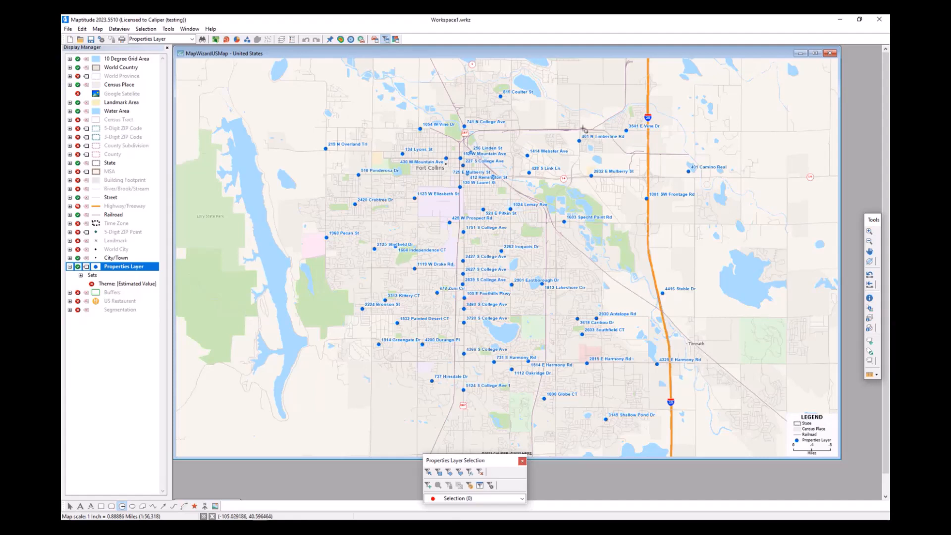
drag(336, 54, 343, 57)
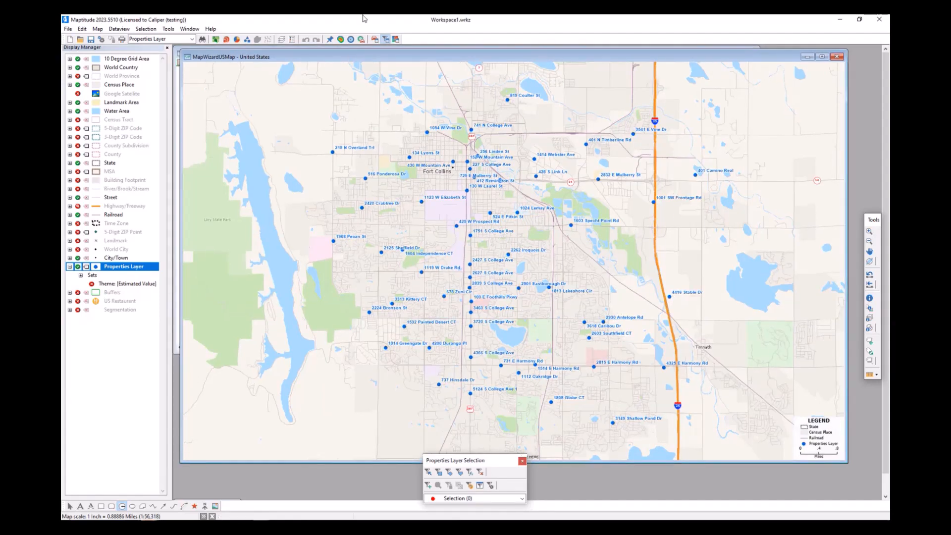
click(171, 29)
mouse_move(180, 47)
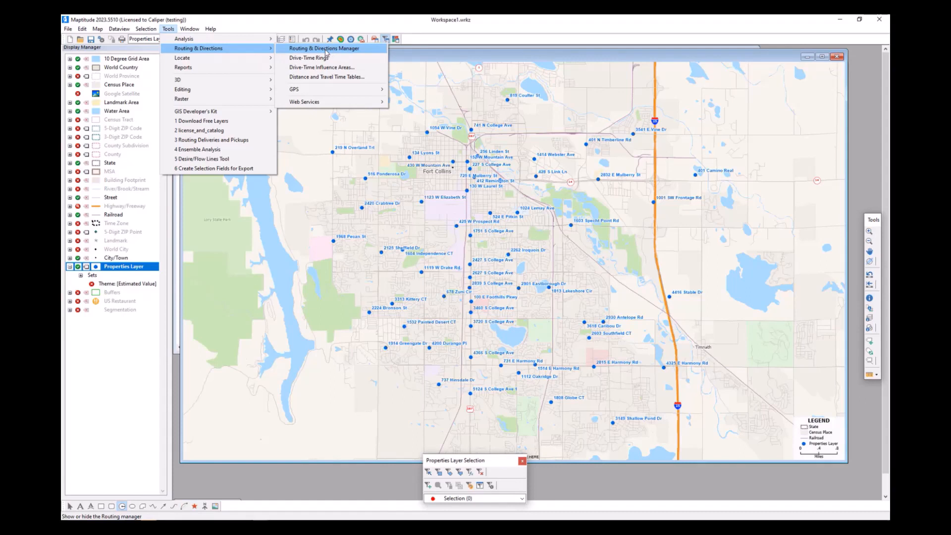
click(325, 48)
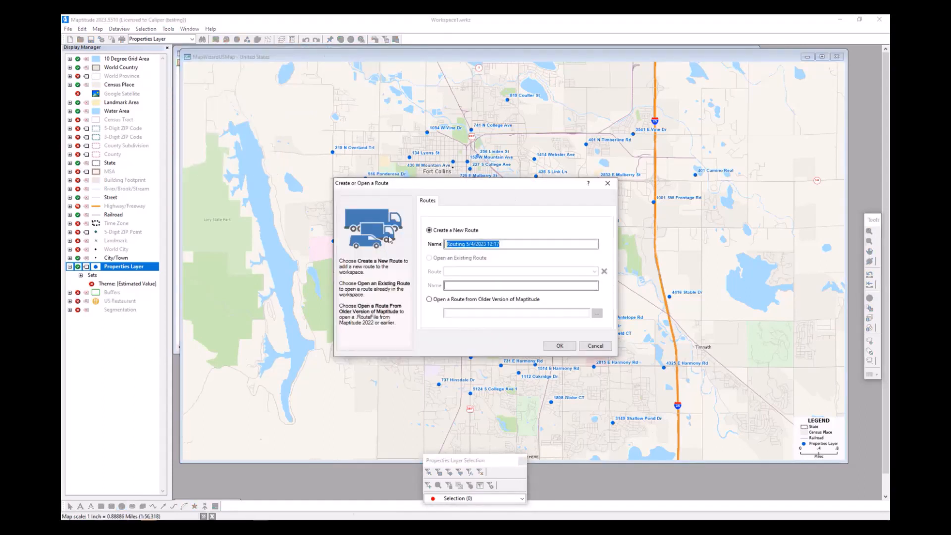
text(Route of Properties)
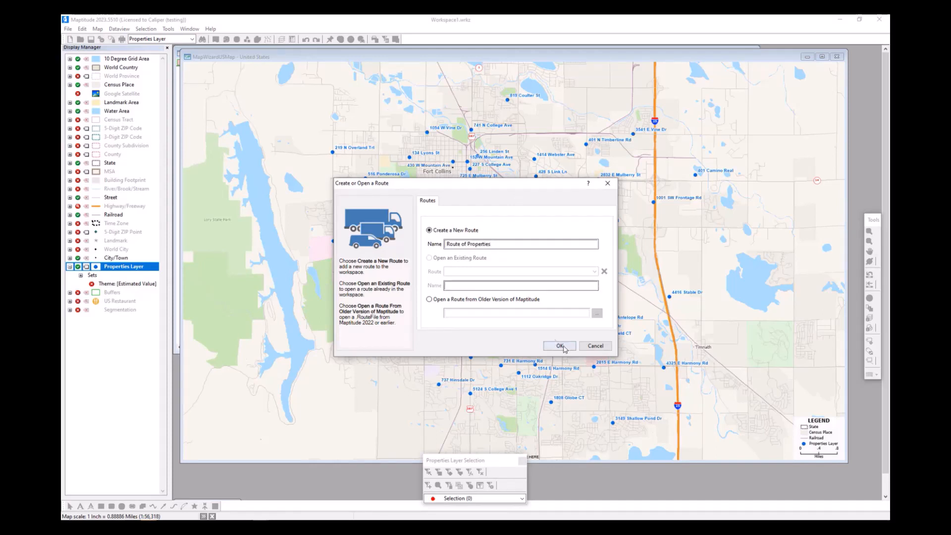
click(560, 346)
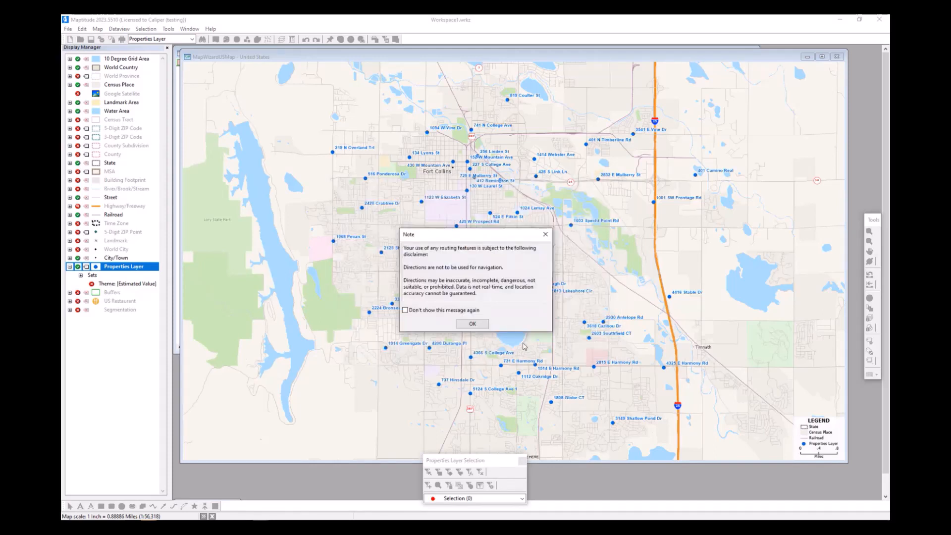
click(483, 328)
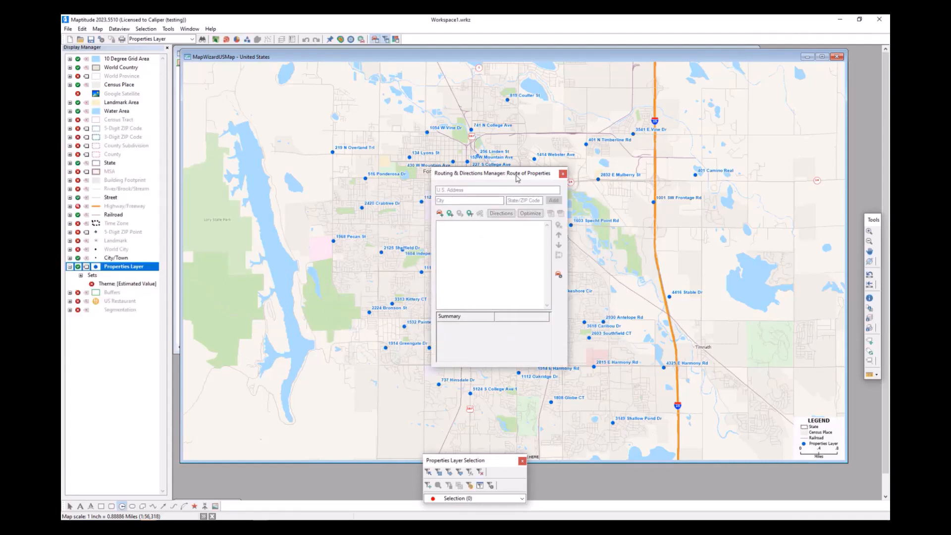
- Add a starting stop on W Prospect Rd near S Shields St and rename it Office
drag(516, 178, 268, 236)
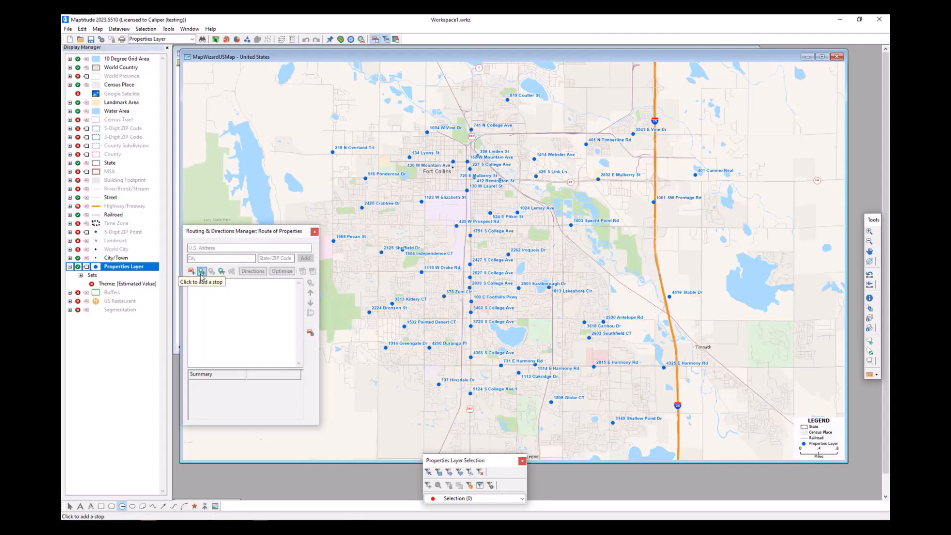
click(202, 272)
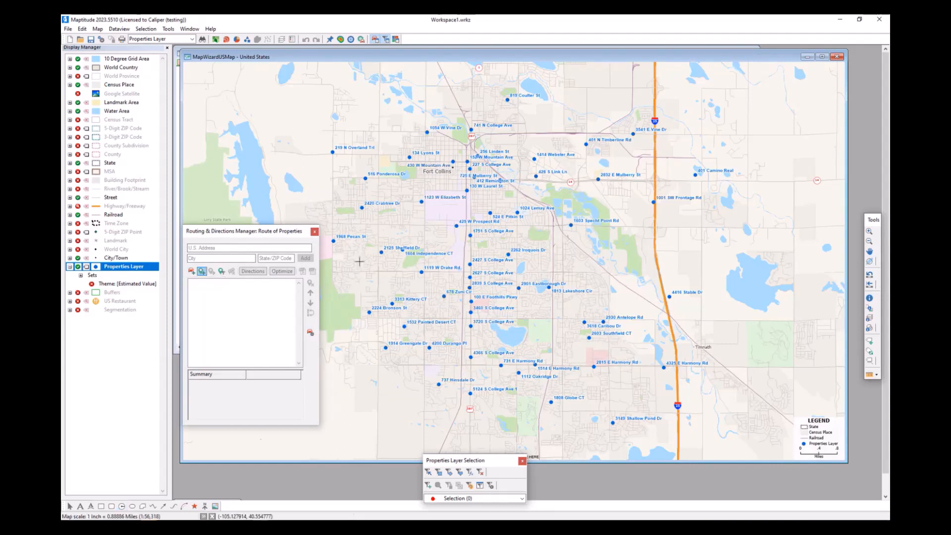
click(423, 225)
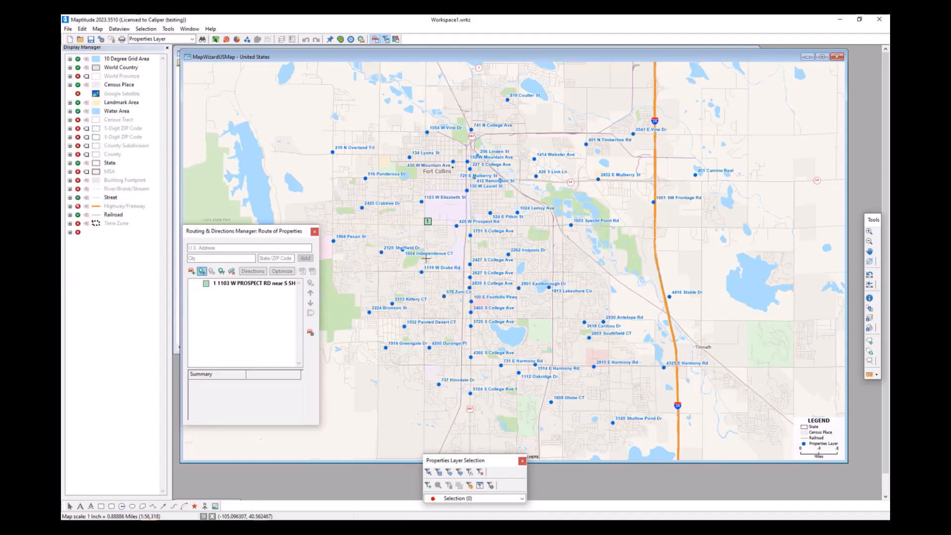
right_click(253, 287)
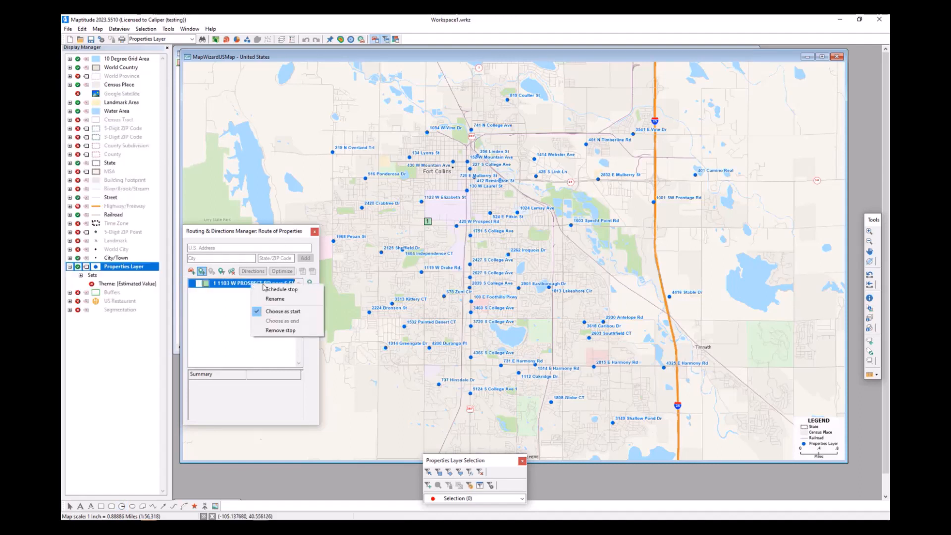
click(275, 300)
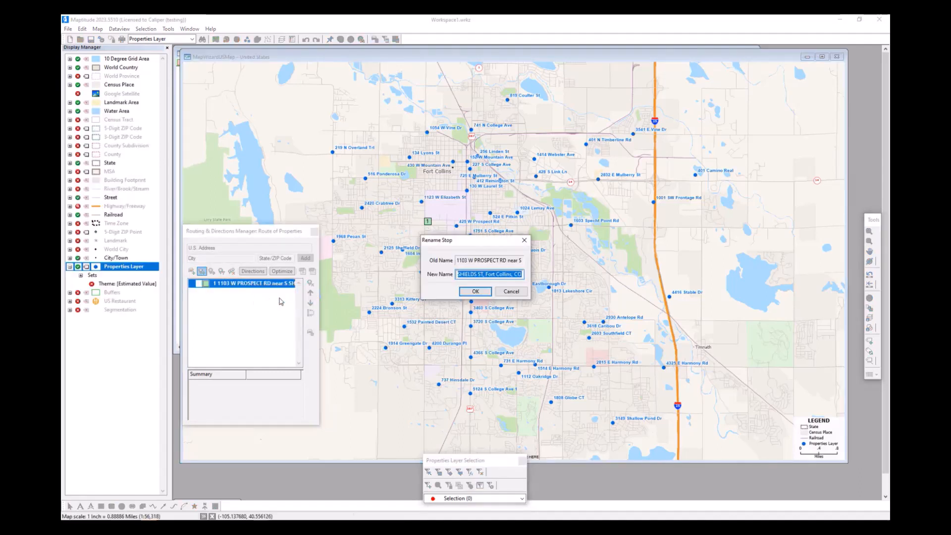
text(Office)
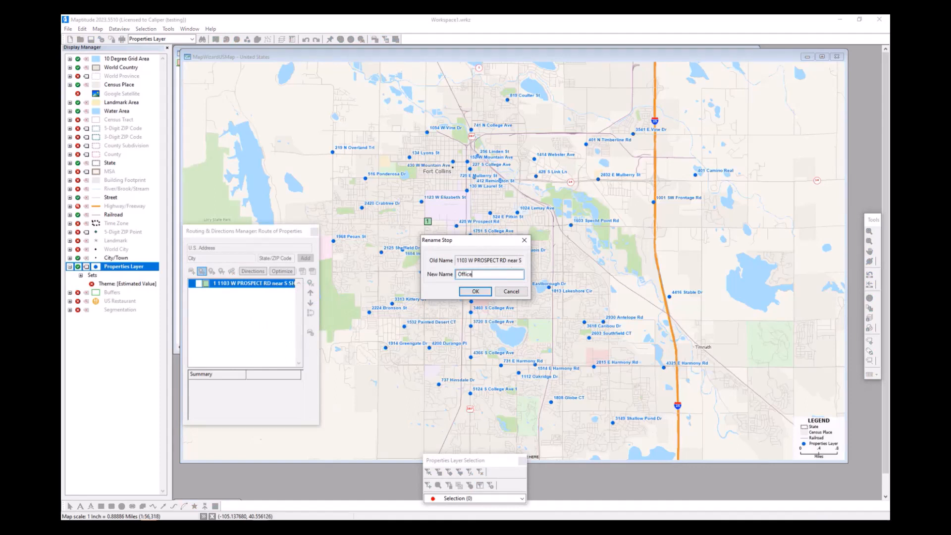
key(Return)
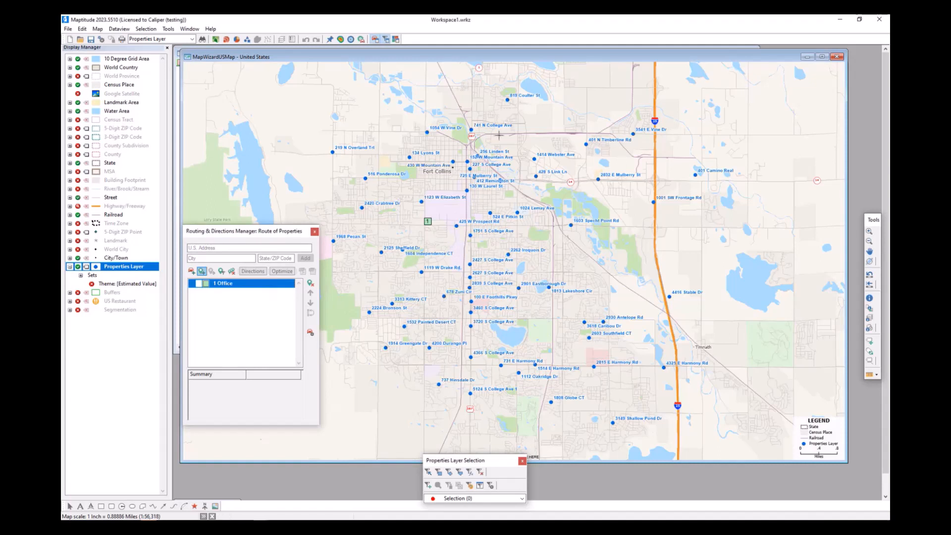
- Add all Properties Layer features as route stops, optimize the stop order, and close the Routing & Directions Manager
click(222, 272)
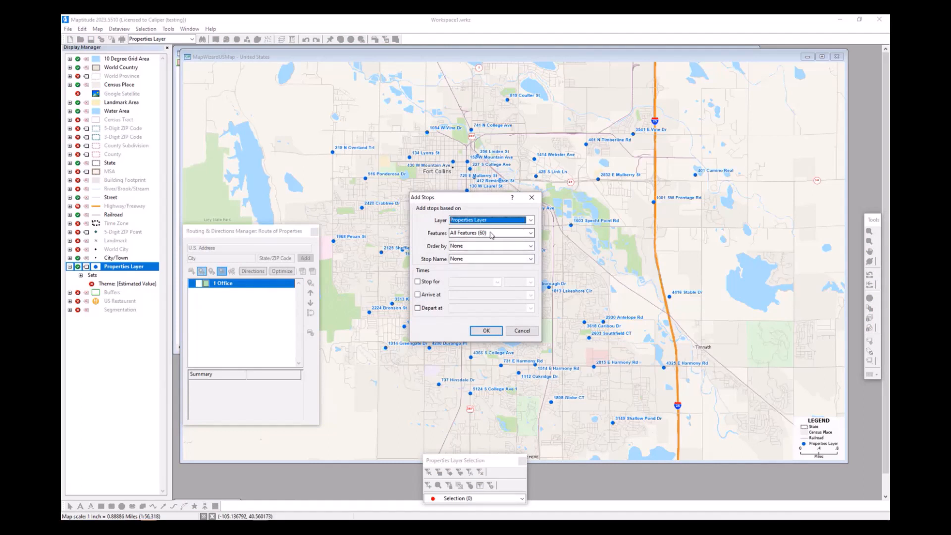
click(486, 331)
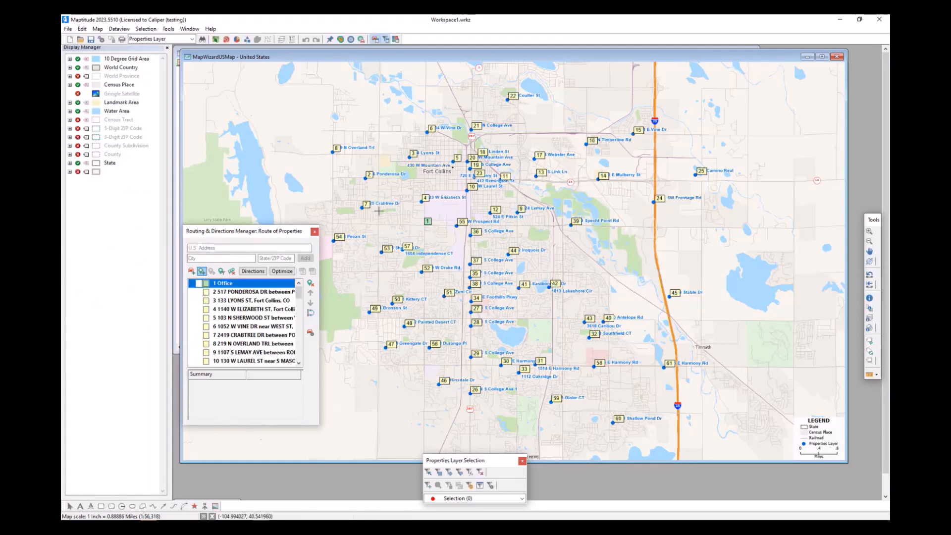
click(283, 274)
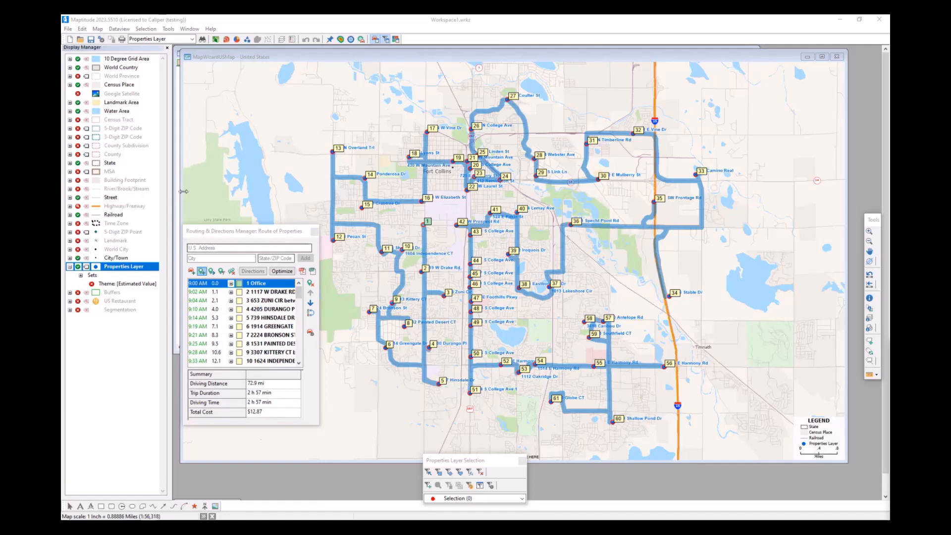
click(276, 233)
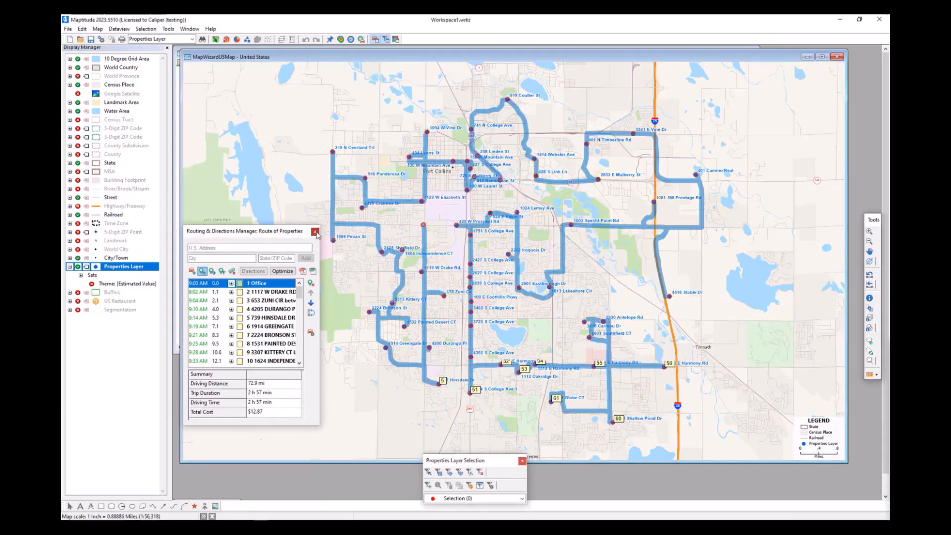
click(315, 232)
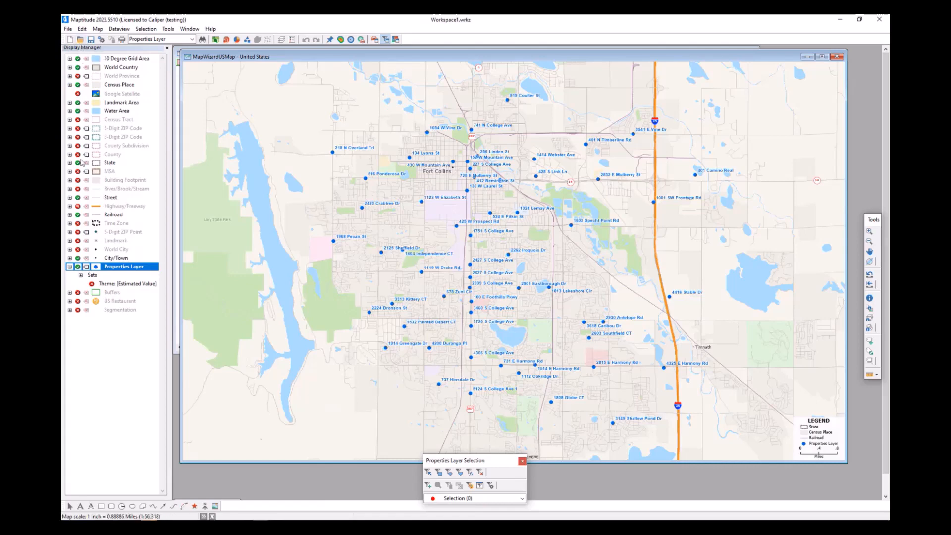
- Show the Segmentation layer on the Fort Collins map and make it the working layer
click(78, 310)
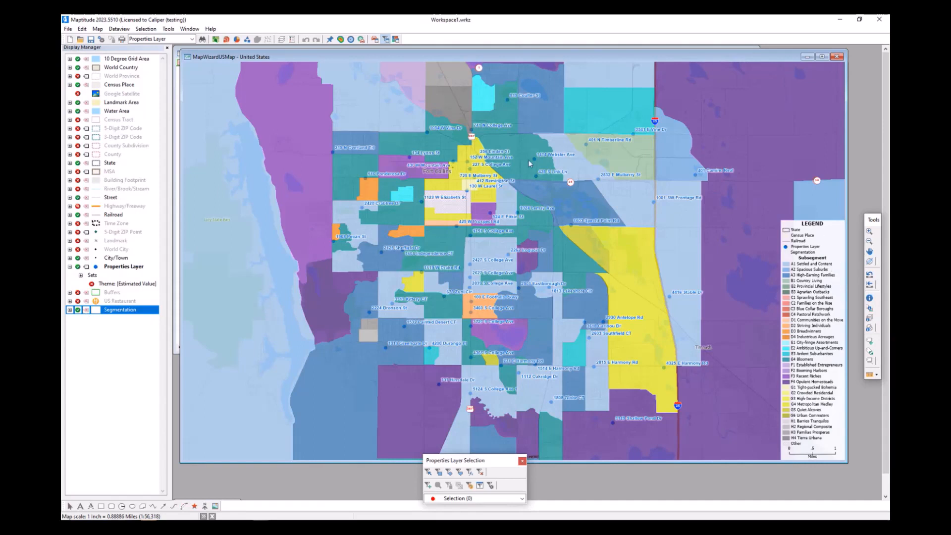
right_click(120, 312)
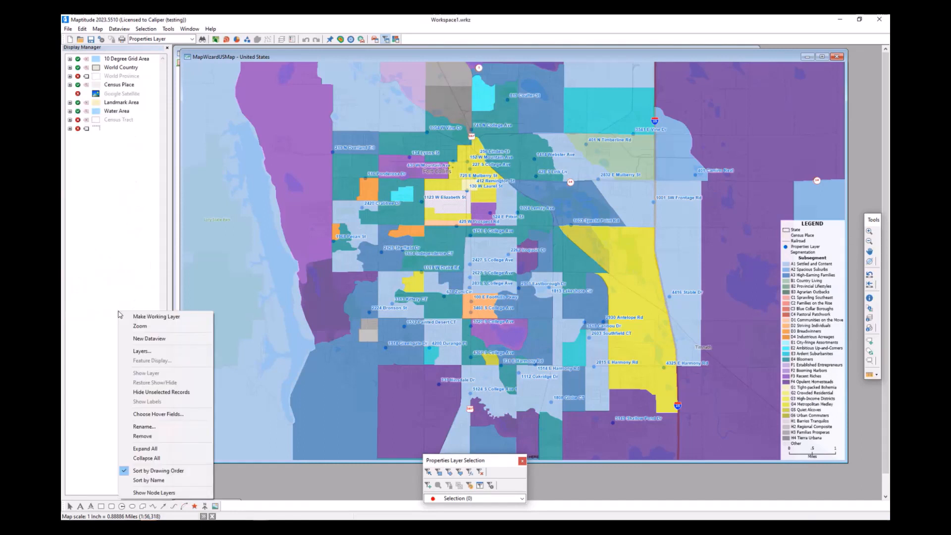
click(170, 319)
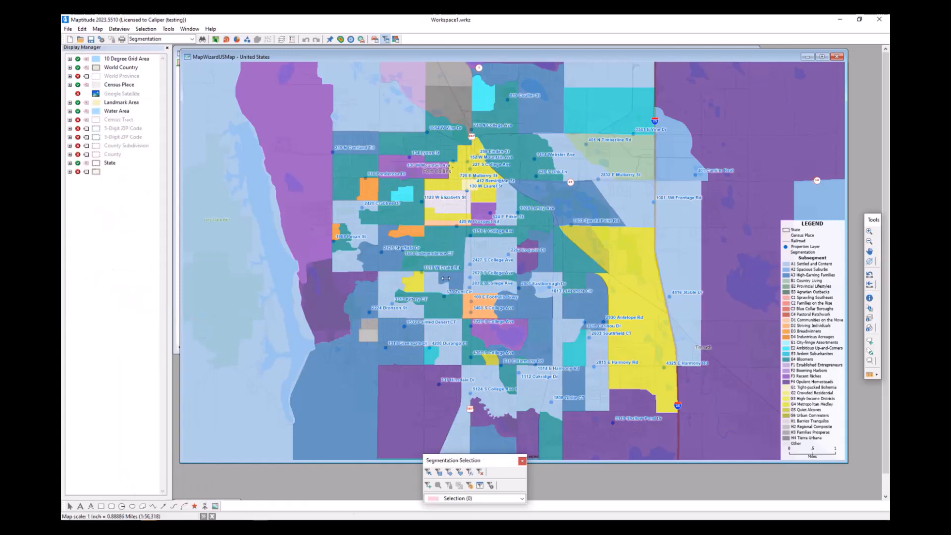
- Build a Segmentation layer selection condition matching Subsegment equal to "A1 Settled and Content"
click(145, 28)
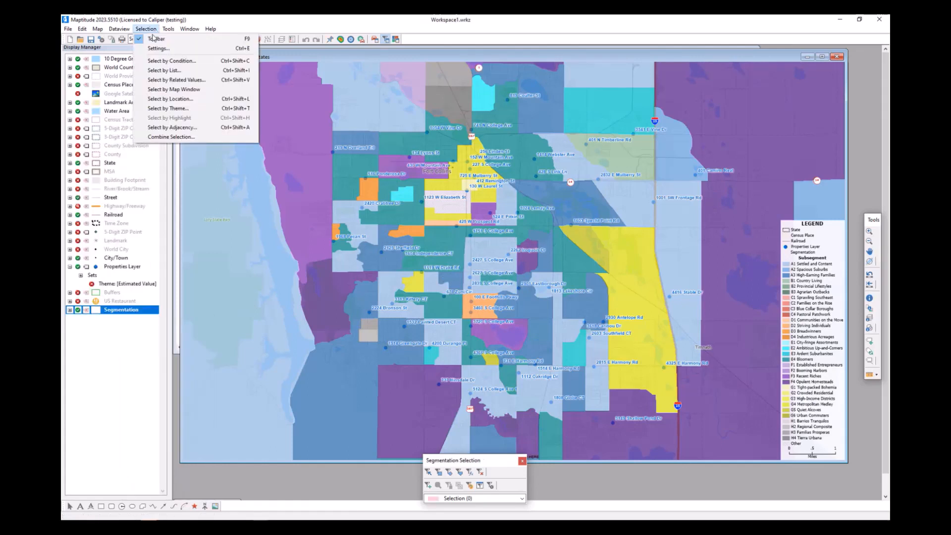
click(227, 61)
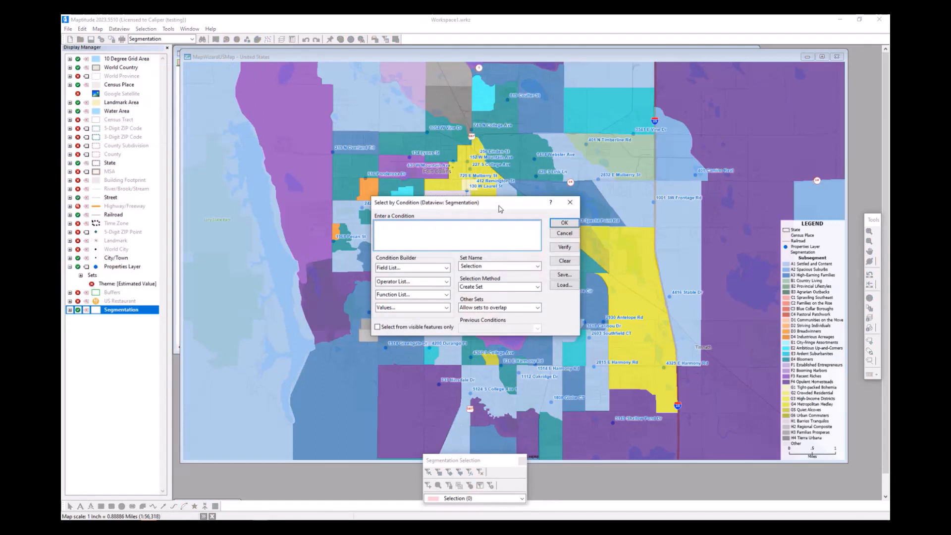
drag(499, 207, 313, 257)
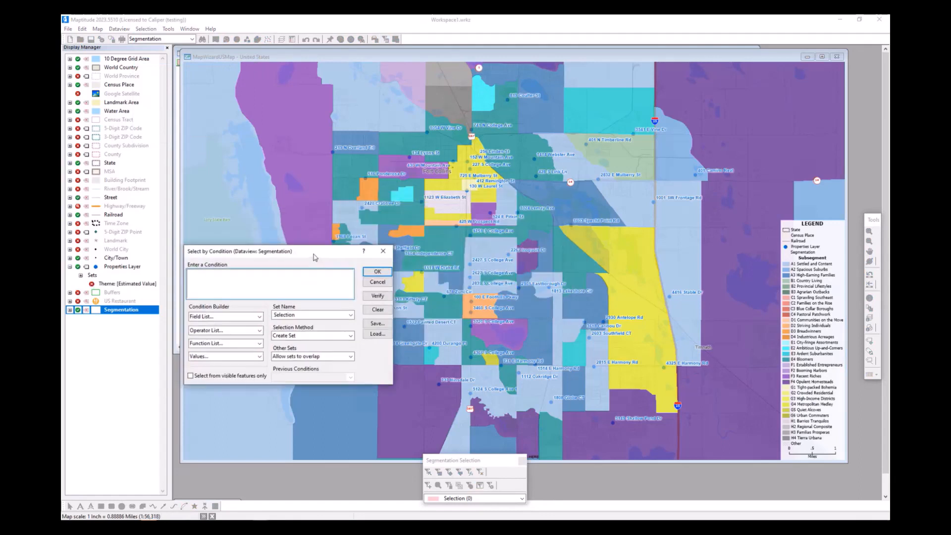
click(258, 317)
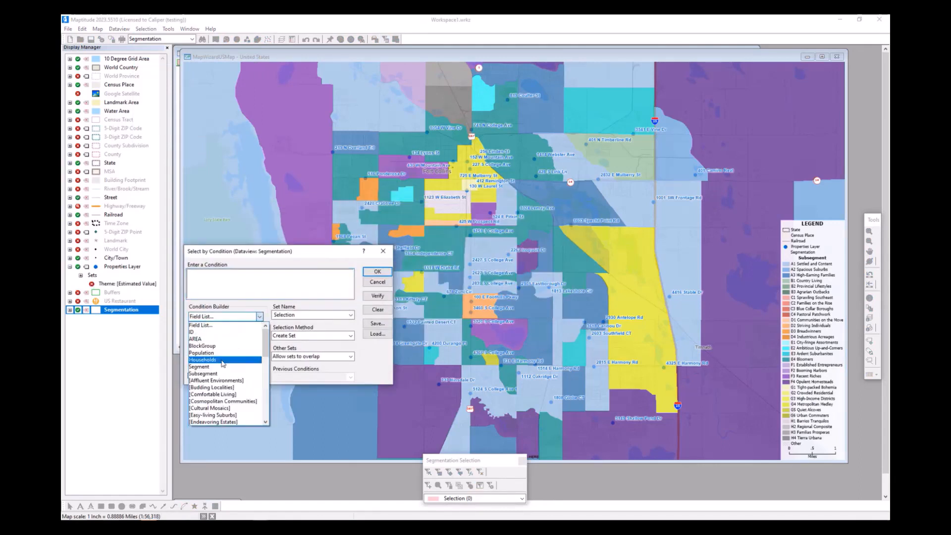
click(214, 375)
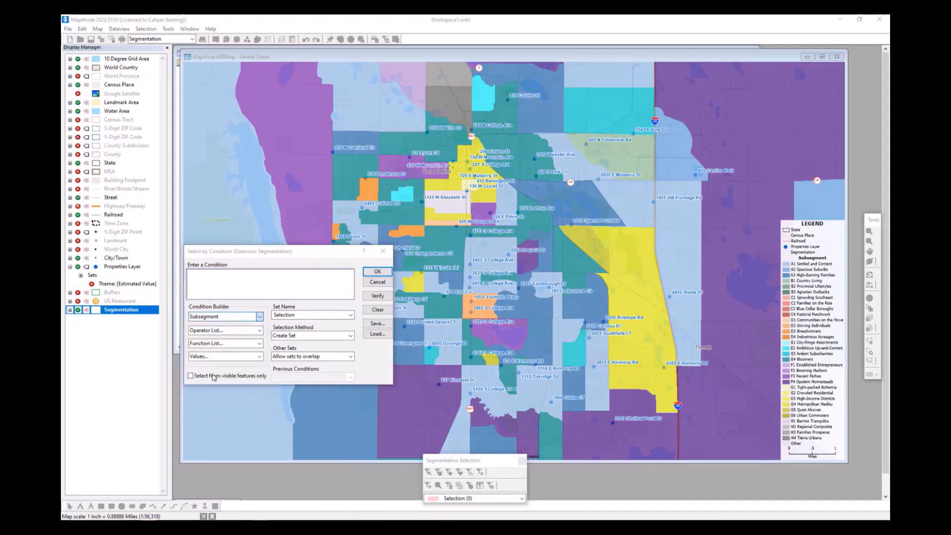
click(259, 330)
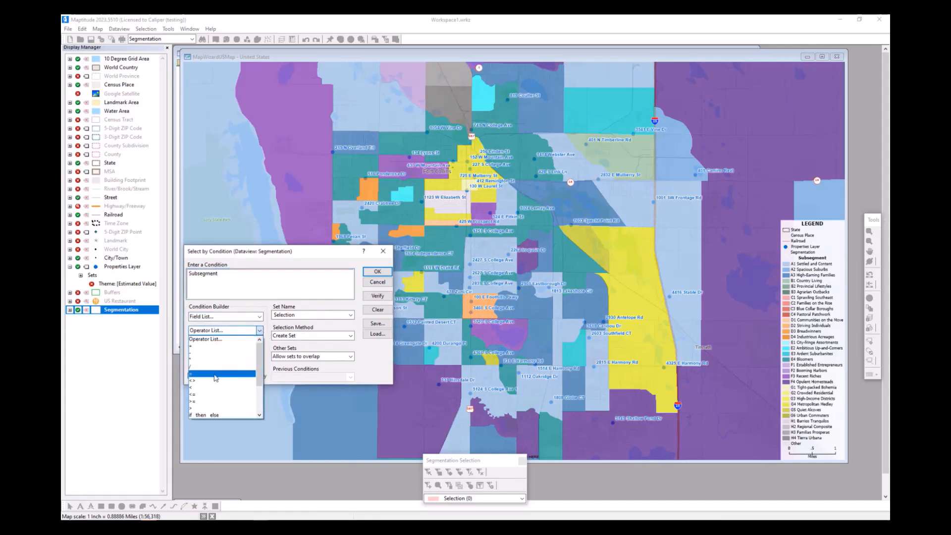
click(213, 375)
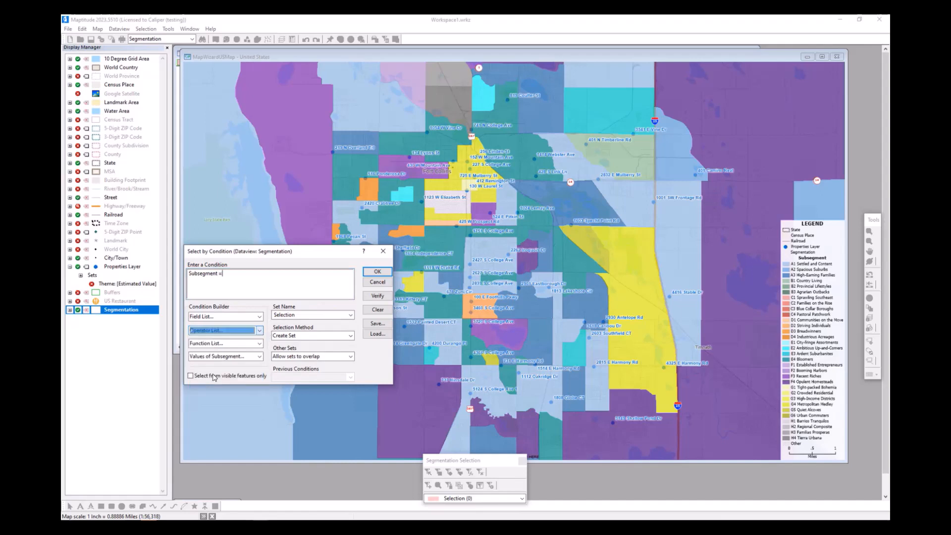
click(258, 356)
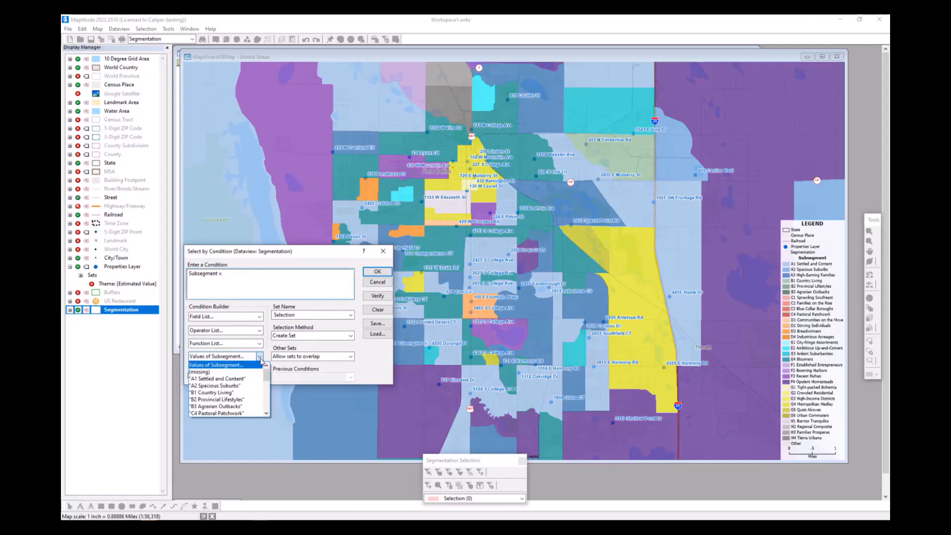
click(243, 379)
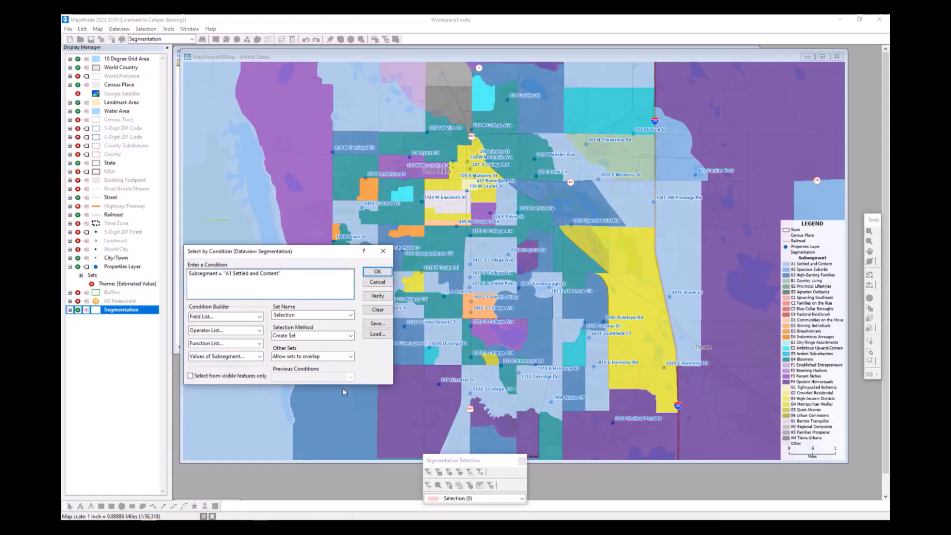
- Name the selection set A1 and create it from the condition
click(317, 316)
text(A1)
click(380, 272)
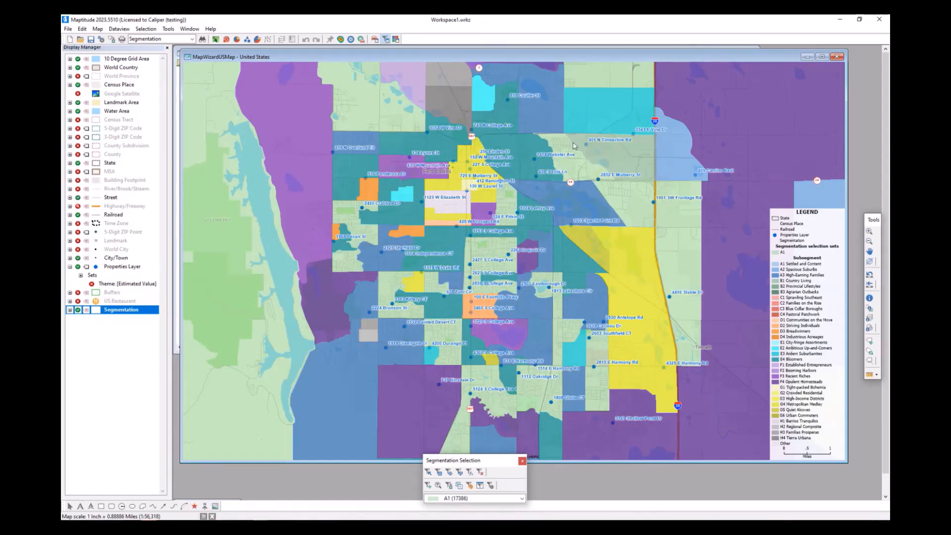
- Display only the A1 selection set of the Segmentation layer on the map
click(70, 310)
click(81, 320)
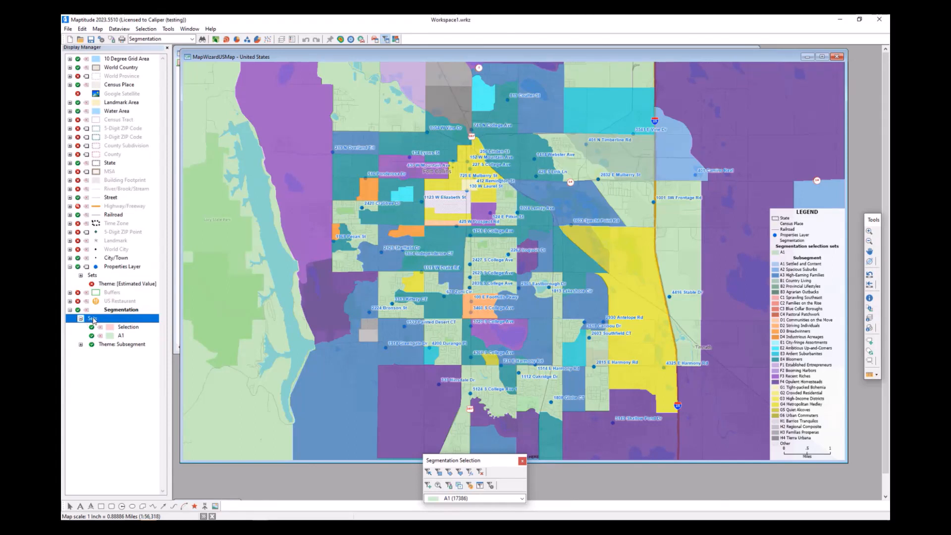
click(126, 337)
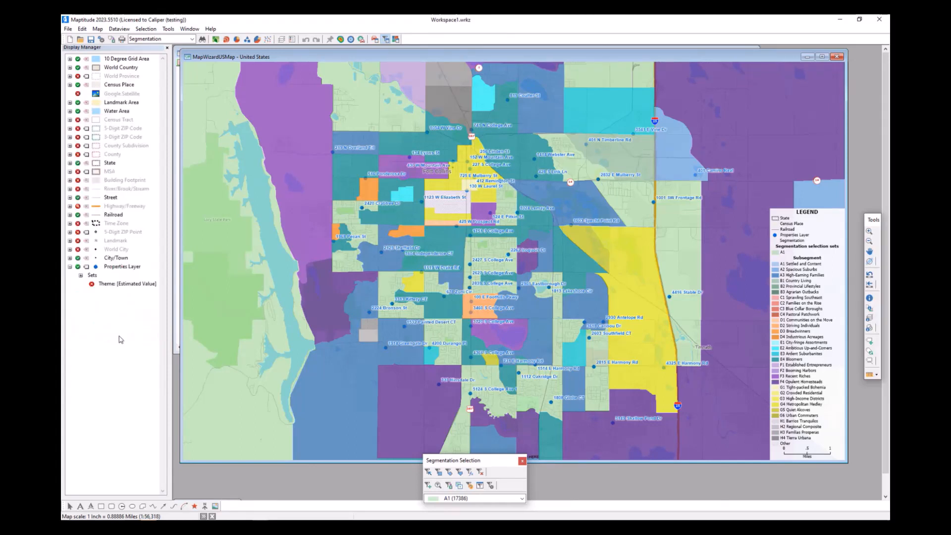
right_click(124, 337)
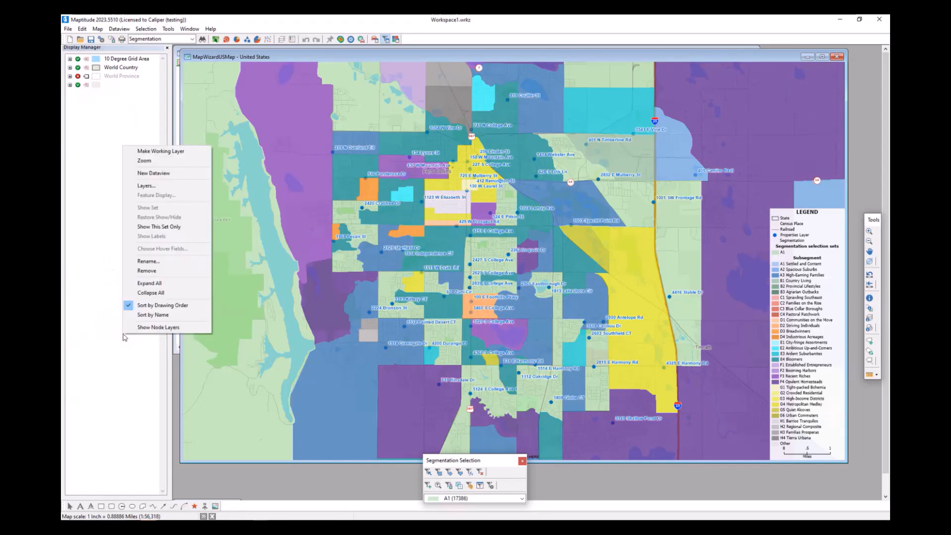
click(183, 227)
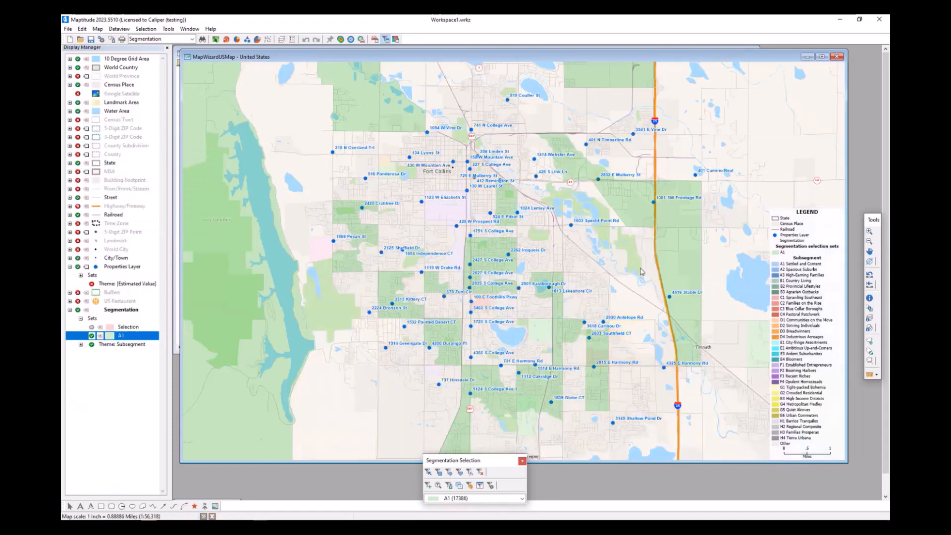
scroll(640, 265, down, 1)
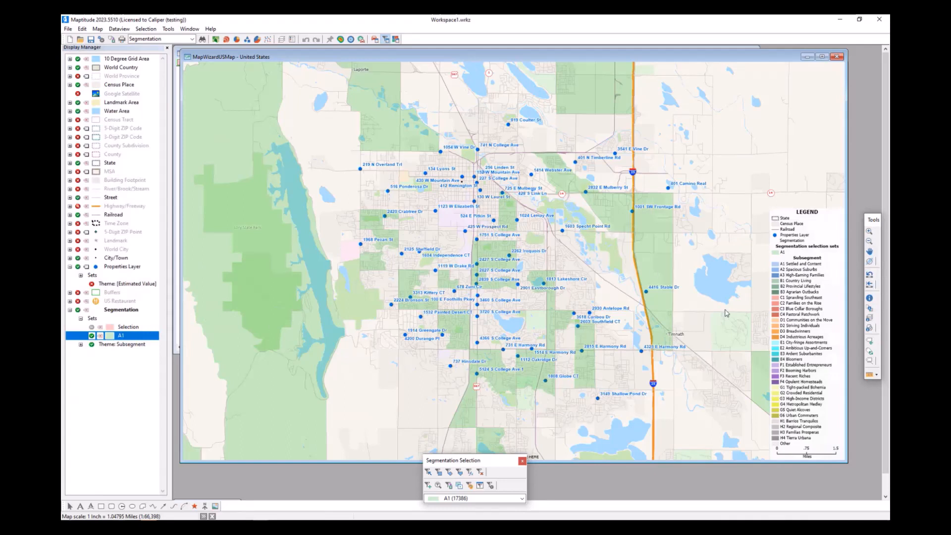
- Hide the Segmentation layer and make Properties Layer the working layer
click(78, 310)
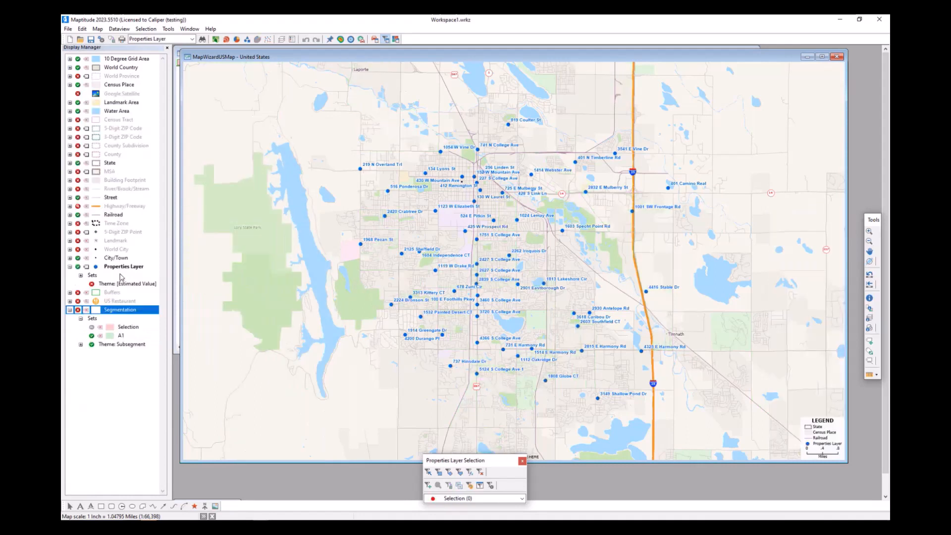
right_click(125, 268)
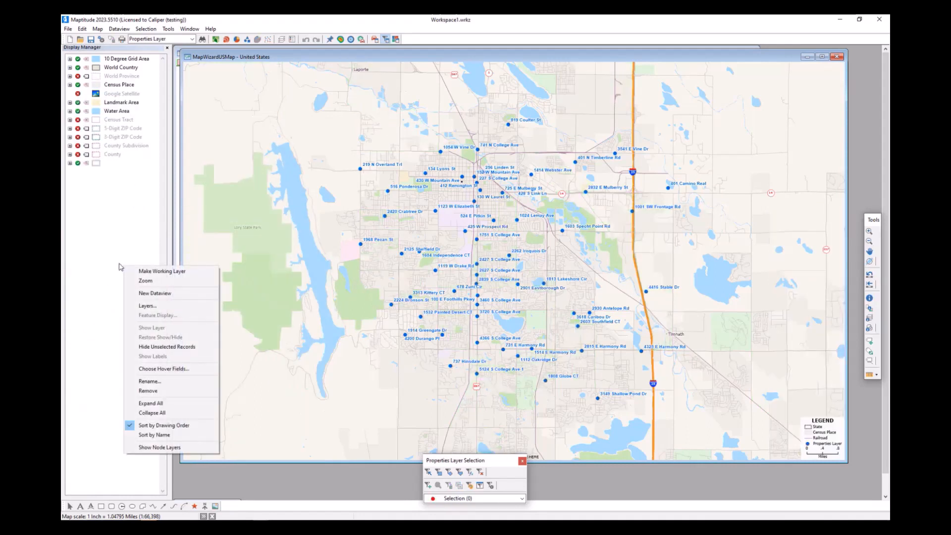
click(144, 273)
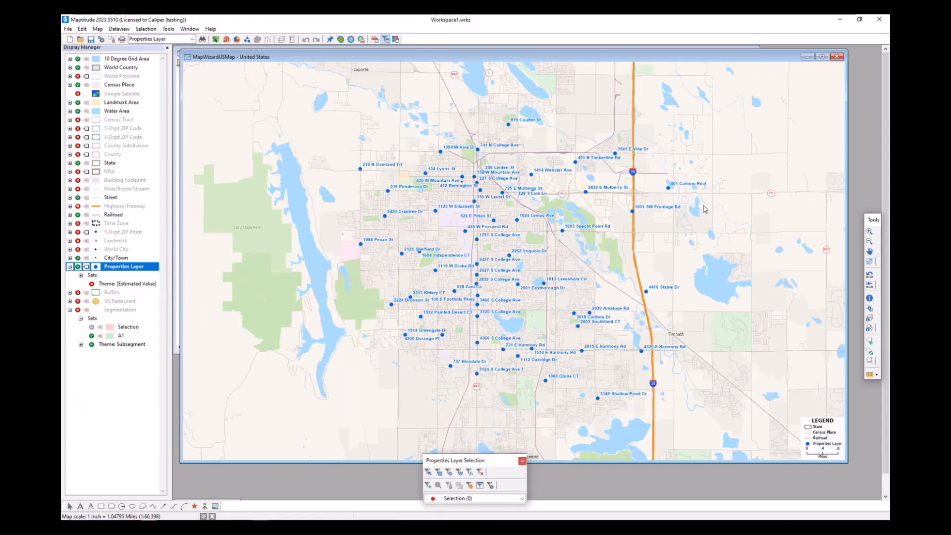
- Create Properties Layer selection sets with Select by List, using the Segmentation: Subsegment field
click(147, 29)
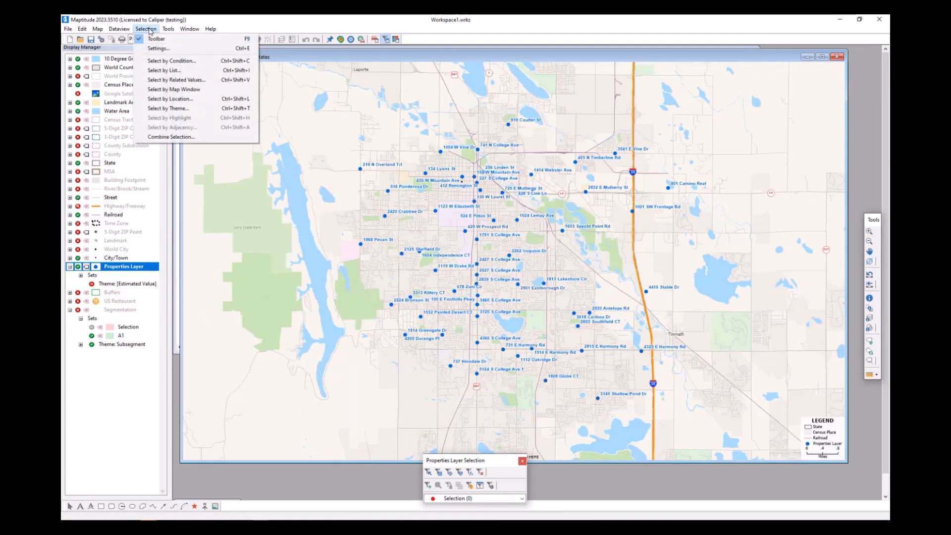
click(196, 71)
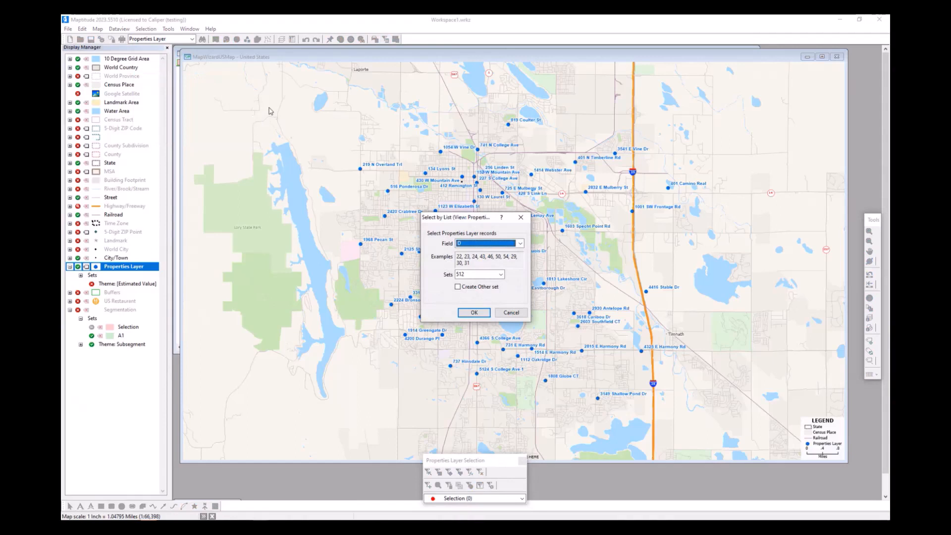
click(520, 244)
scroll(496, 277, down, 5)
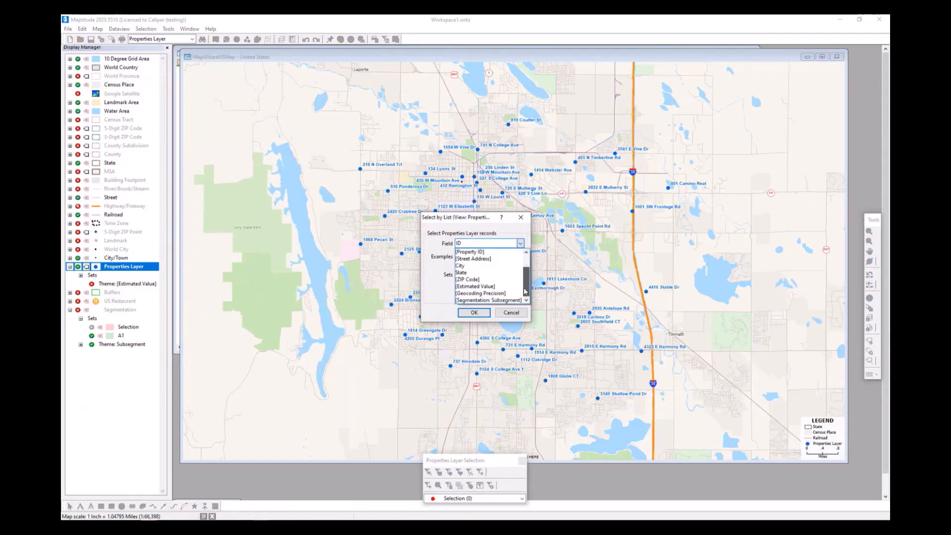
click(505, 301)
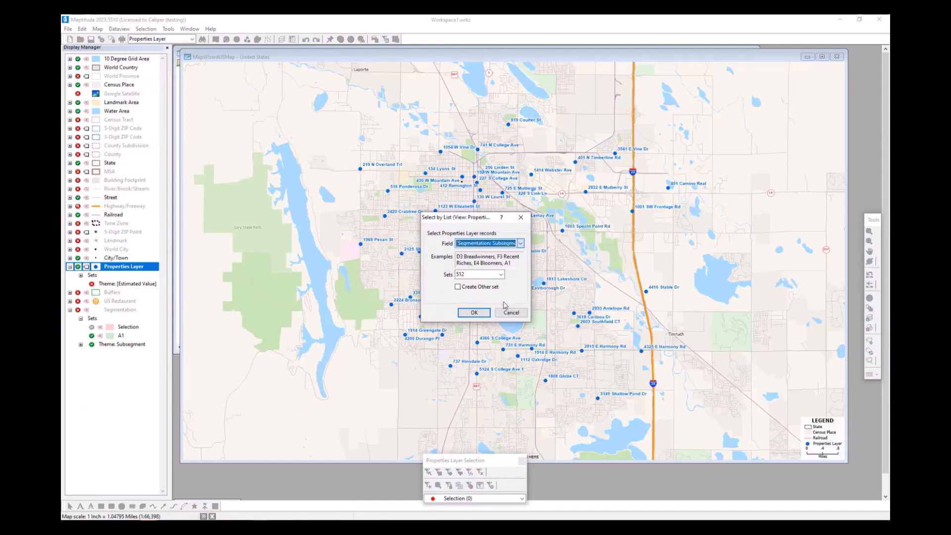
click(474, 312)
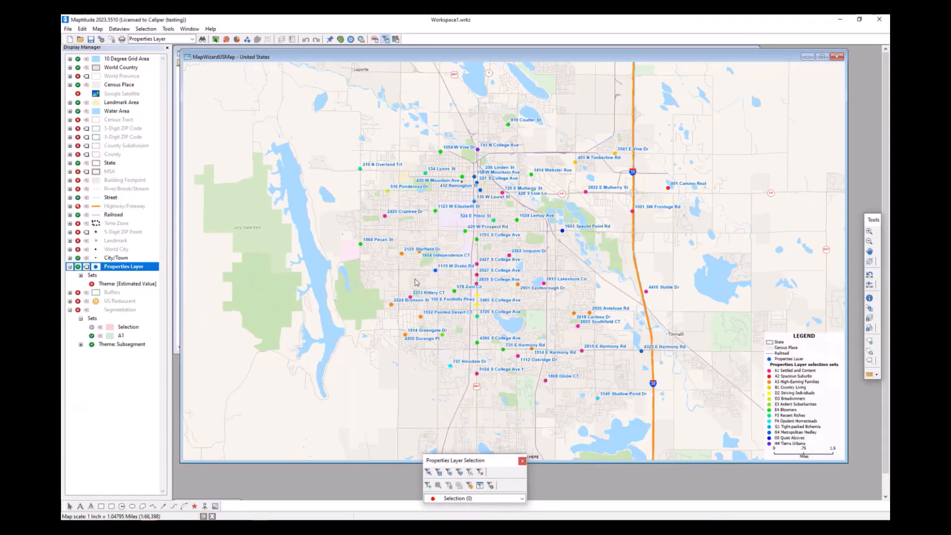
- Display only the A1 Settled and Content set of the Properties Layer
click(81, 276)
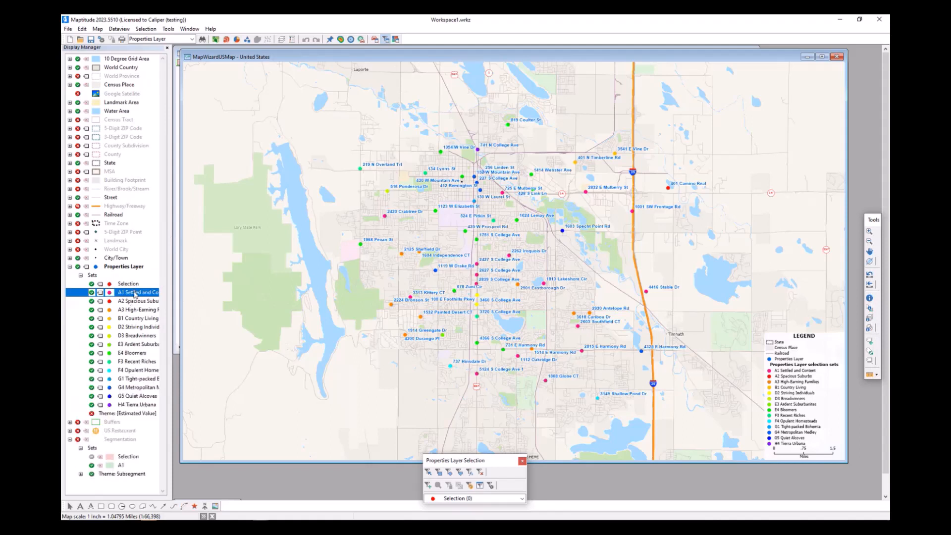
right_click(134, 295)
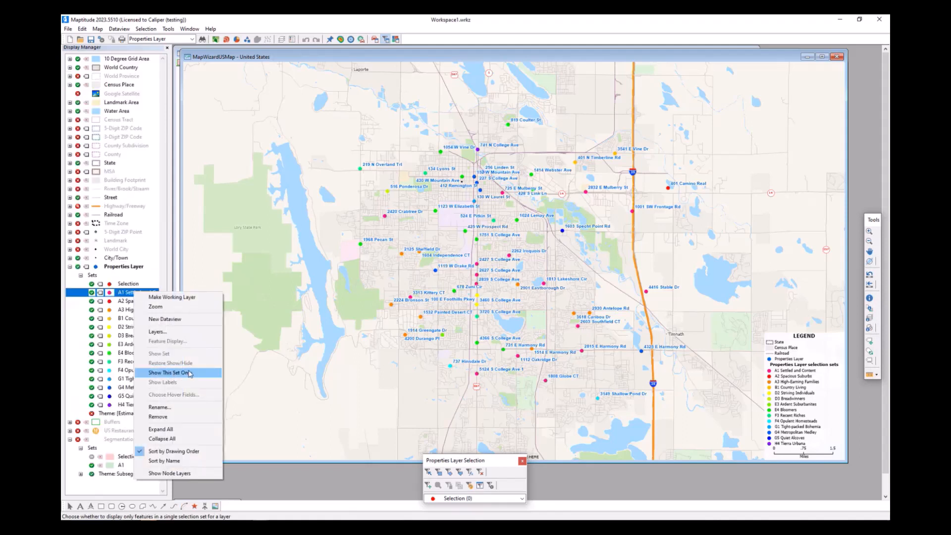
click(190, 374)
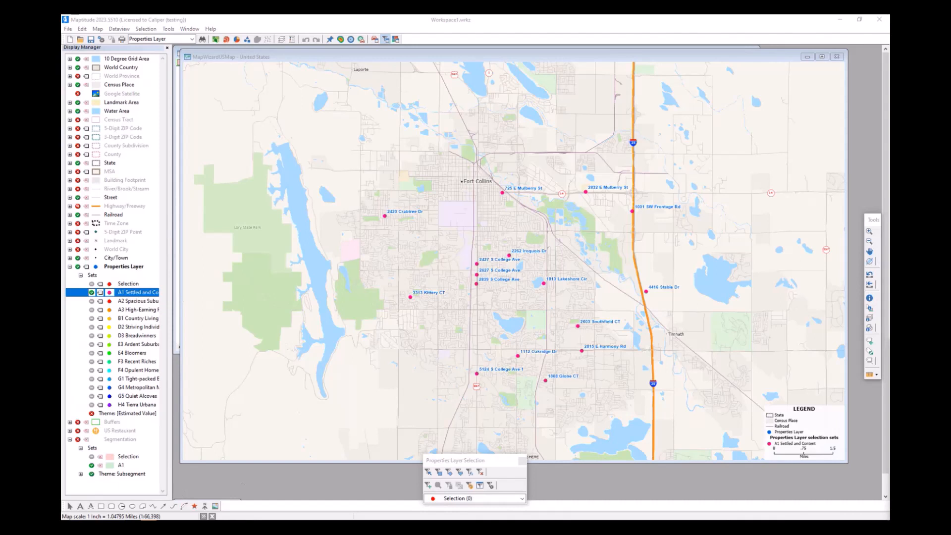
- Start adding a map layer and browse the Restaurants folder of USA 2023 Business Location Layers in ccdata
click(437, 60)
key(ctrl+l)
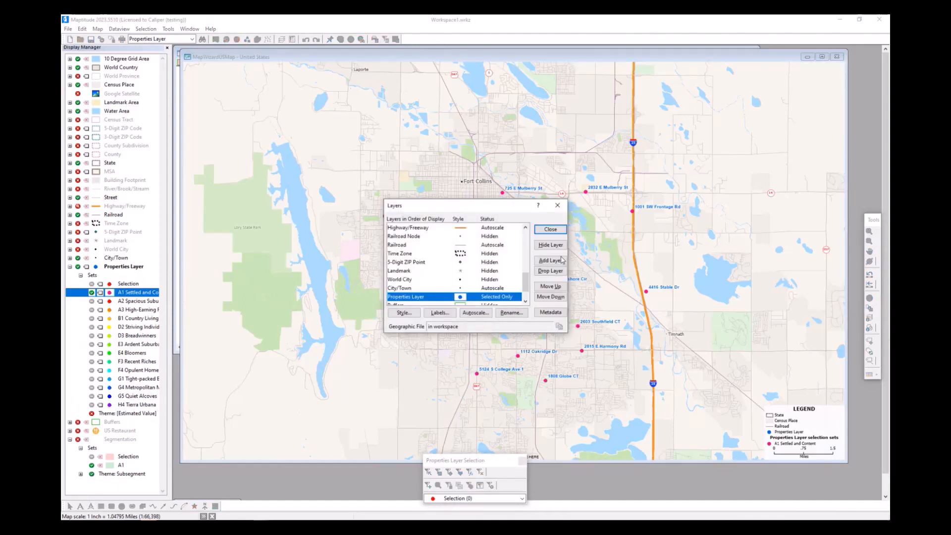
click(558, 262)
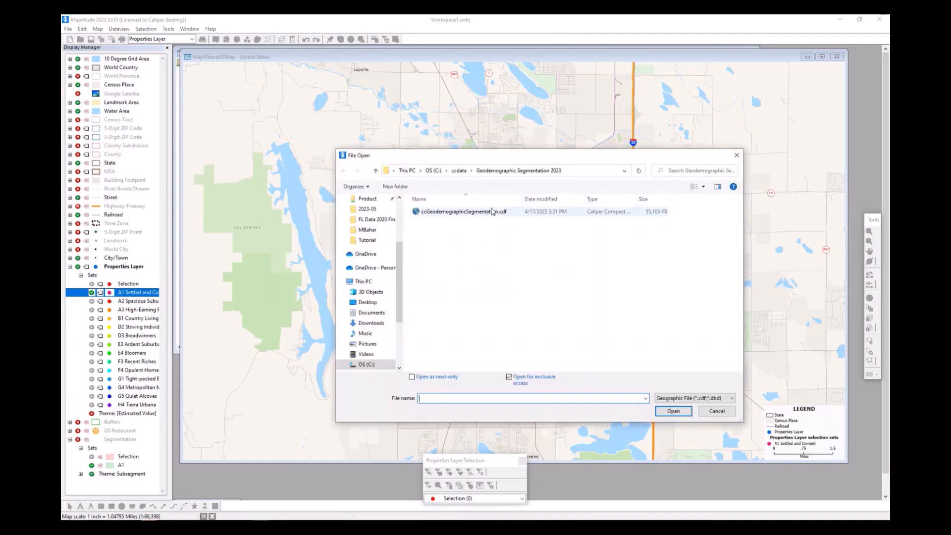
click(460, 171)
scroll(496, 288, down, 1)
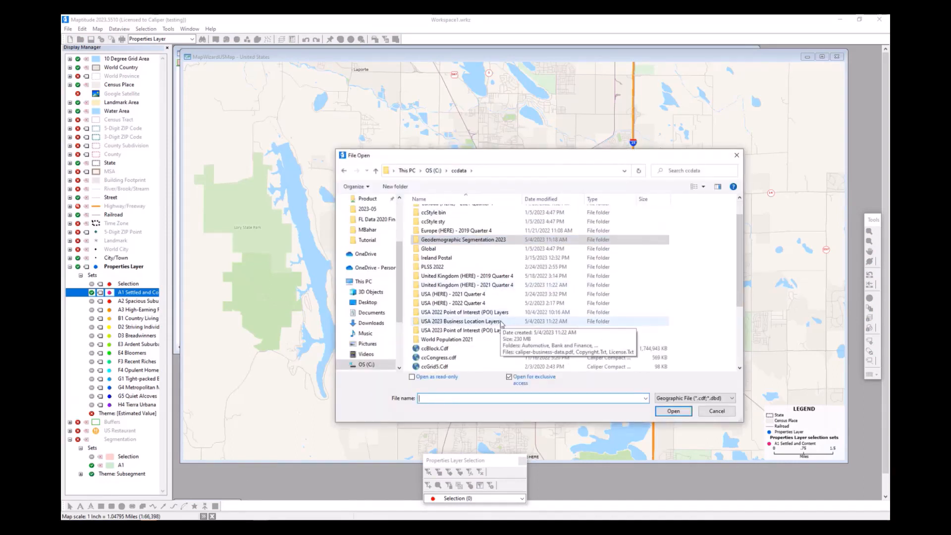
double_click(500, 322)
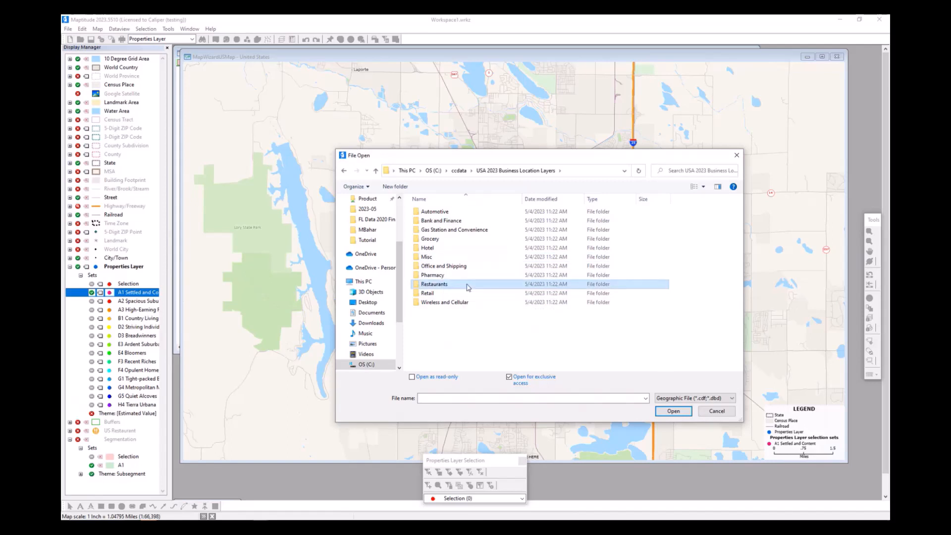
double_click(467, 285)
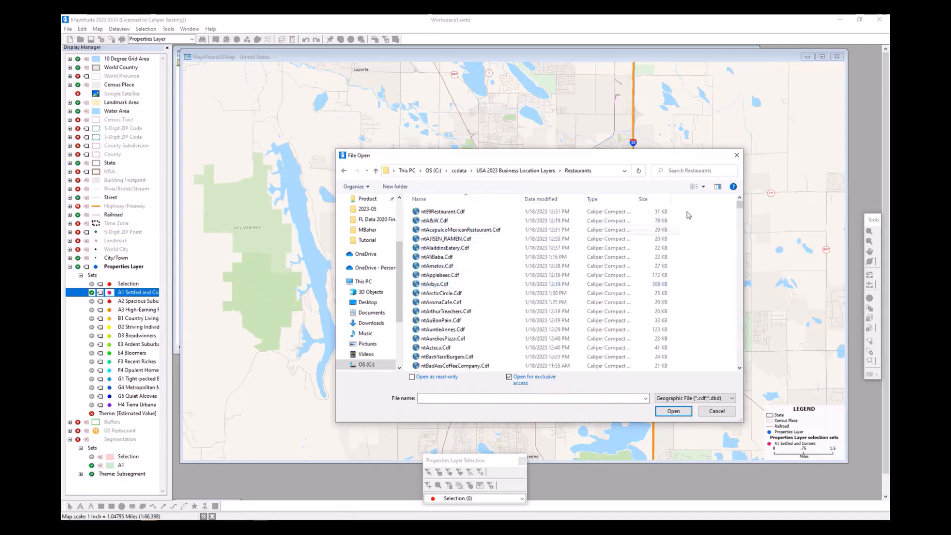
drag(741, 206, 740, 224)
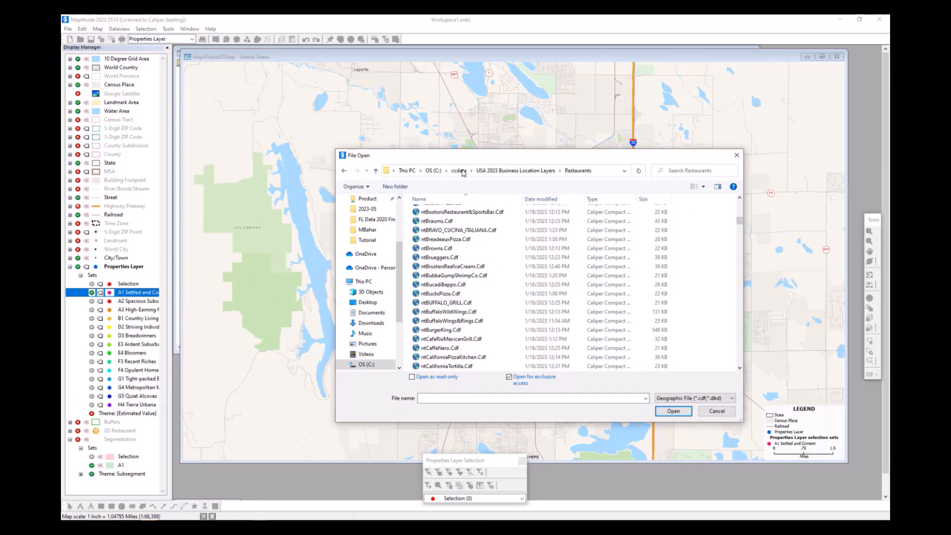
- Browse to the network folder \\lily\product\mt22\ZIP_Business for the layer file
click(609, 175)
text(\)
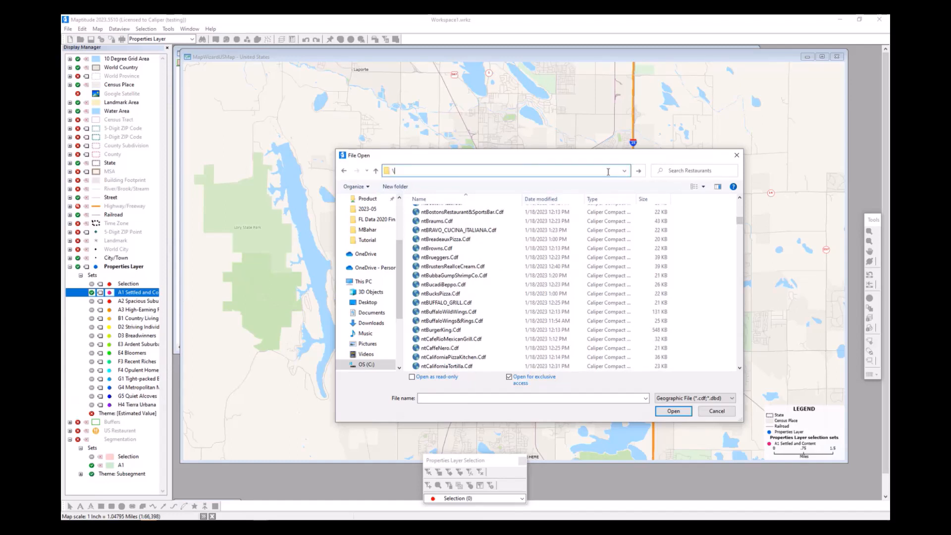
text(\lily\here\)
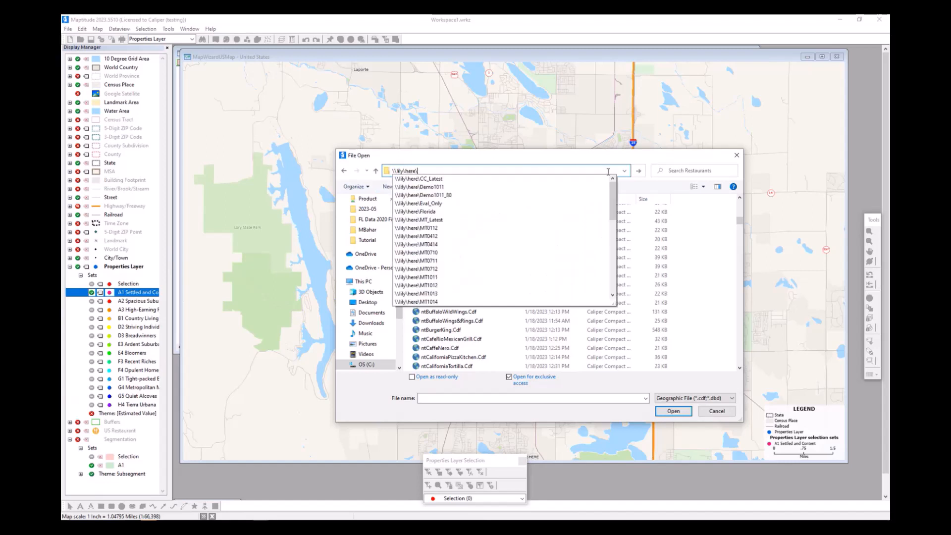
key(BackSpace)
key(BackSpace)
key(BackSpace)
key(BackSpace)
key(BackSpace)
text(product)
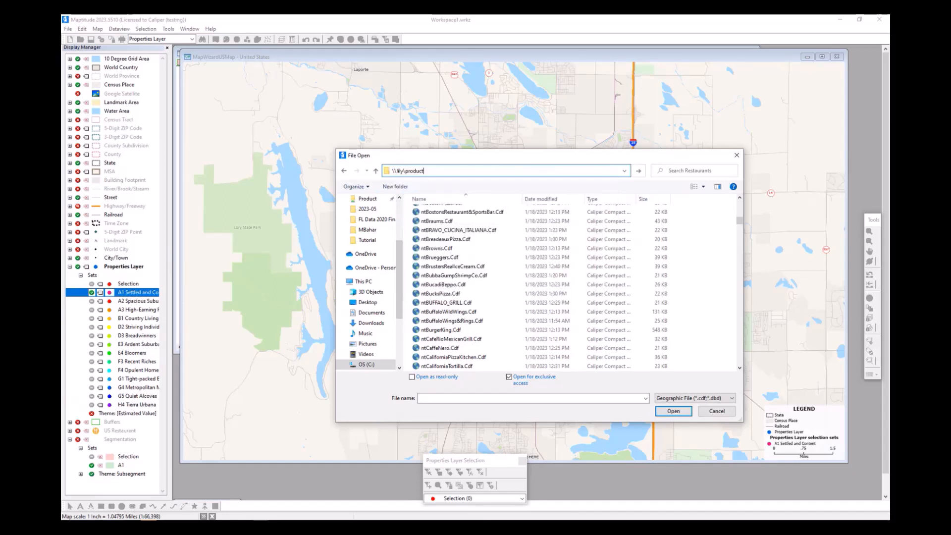
text(\mt222)
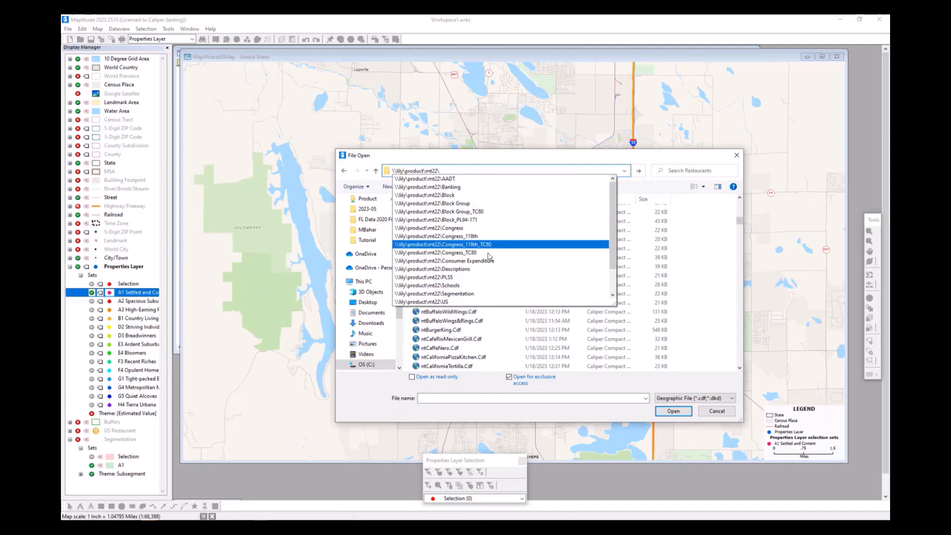
scroll(488, 233, down, 1)
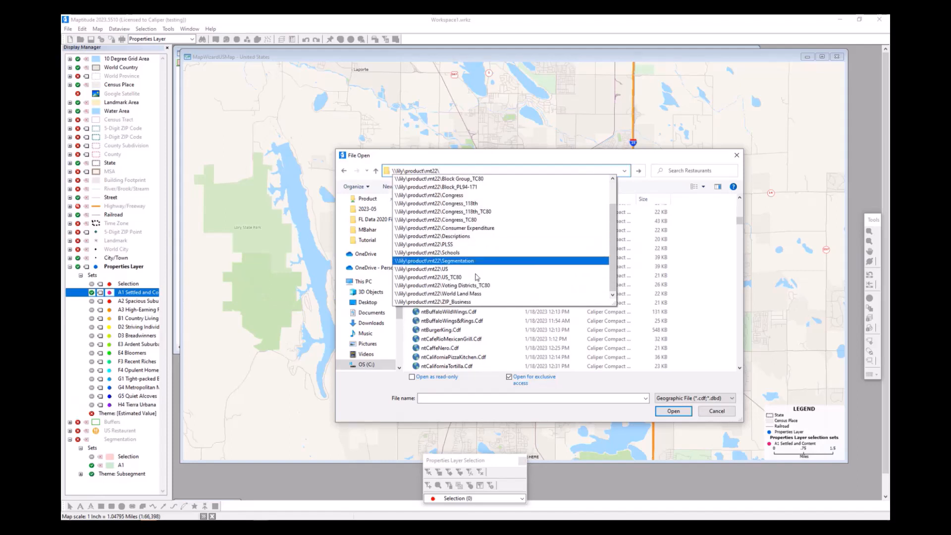
click(466, 302)
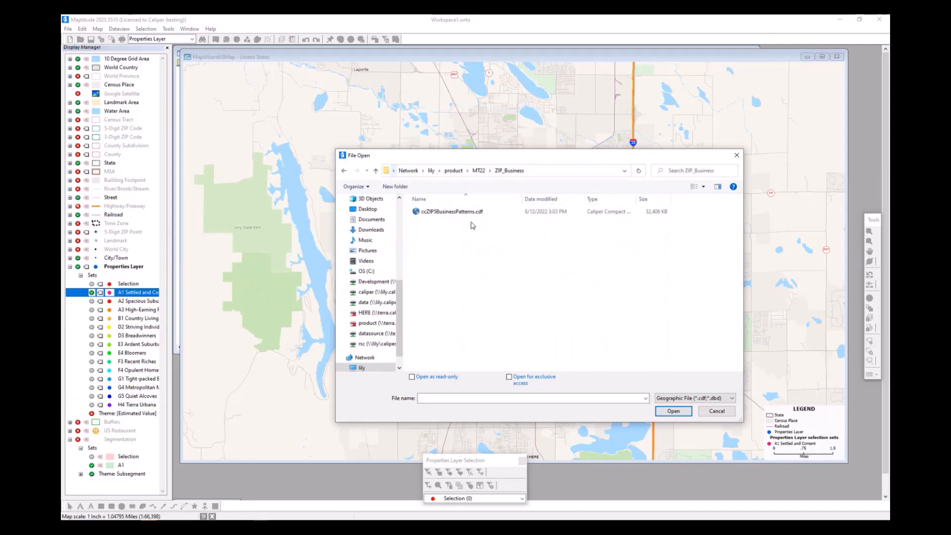
- Add ccZIP5BusinessPatterns.cdf as a map layer and close the layer list
click(470, 212)
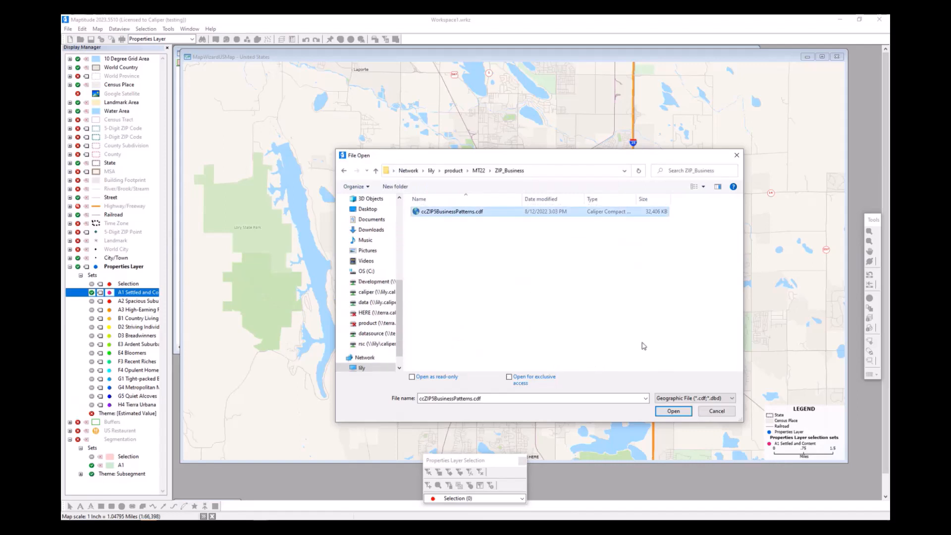
click(674, 411)
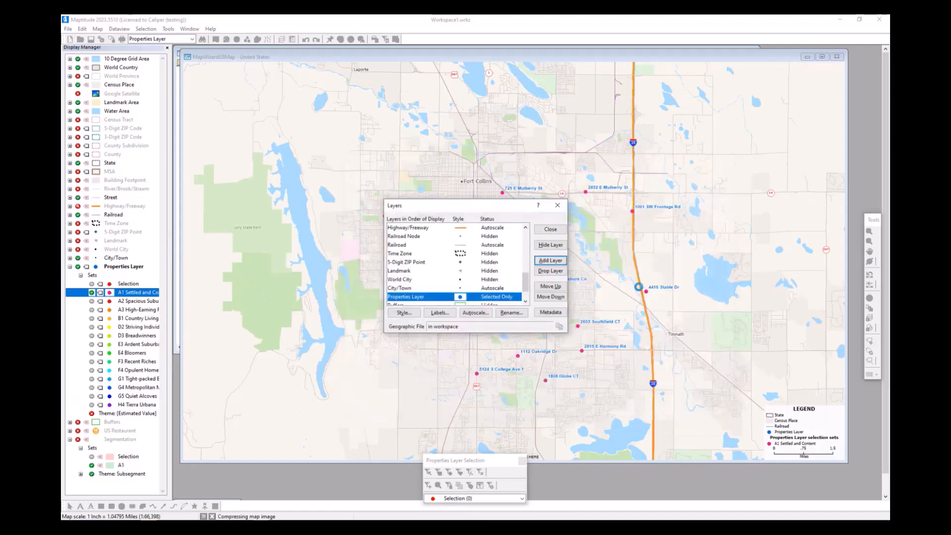
click(545, 231)
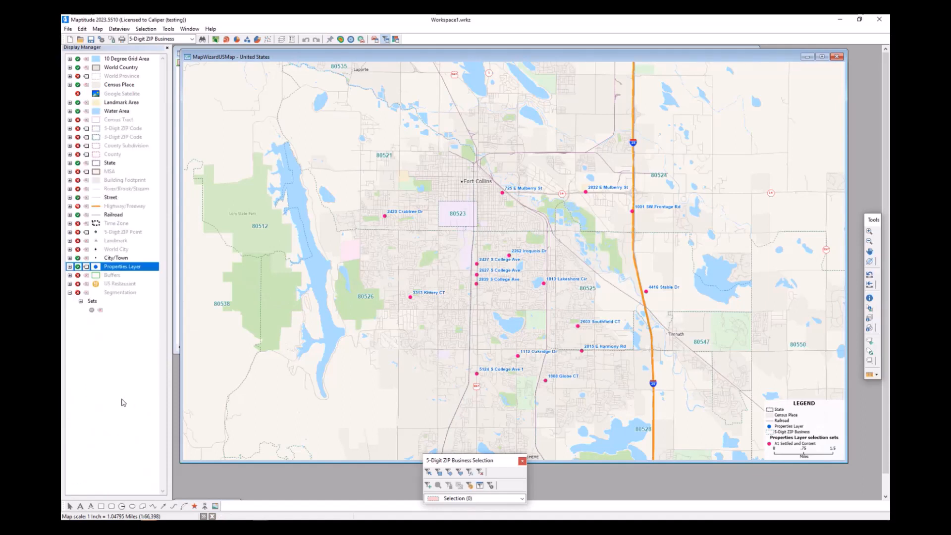
- Open a dataview of the 5-Digit ZIP Business layer and examine the Total Establishments fields and their descriptions
right_click(123, 339)
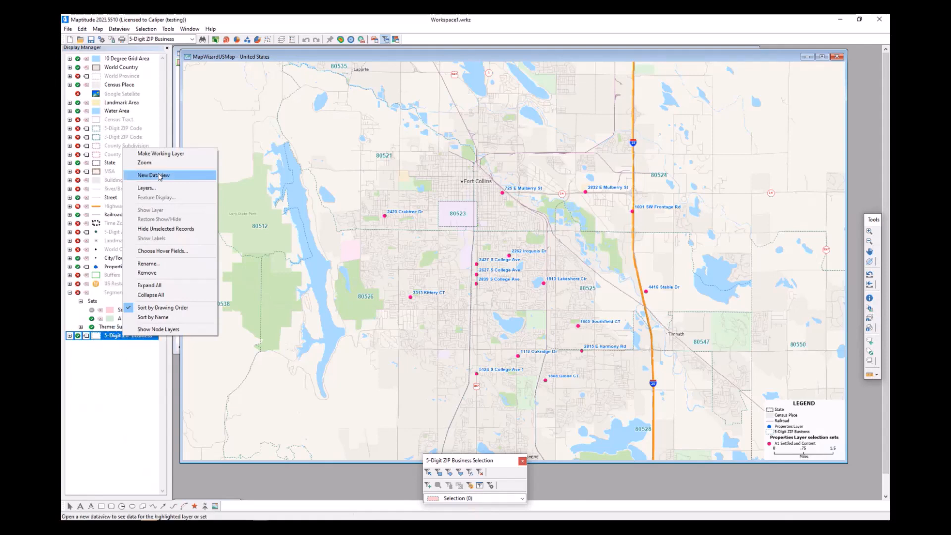
click(189, 175)
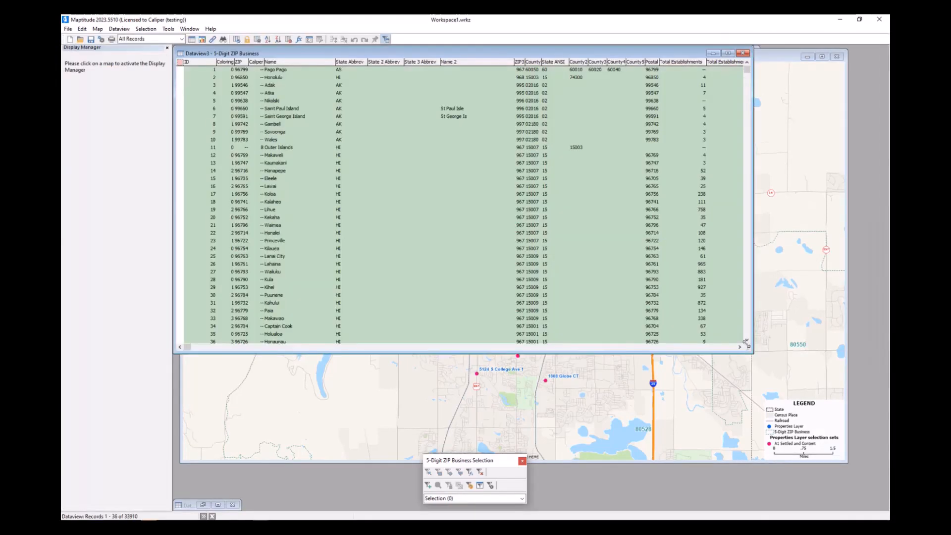
click(740, 348)
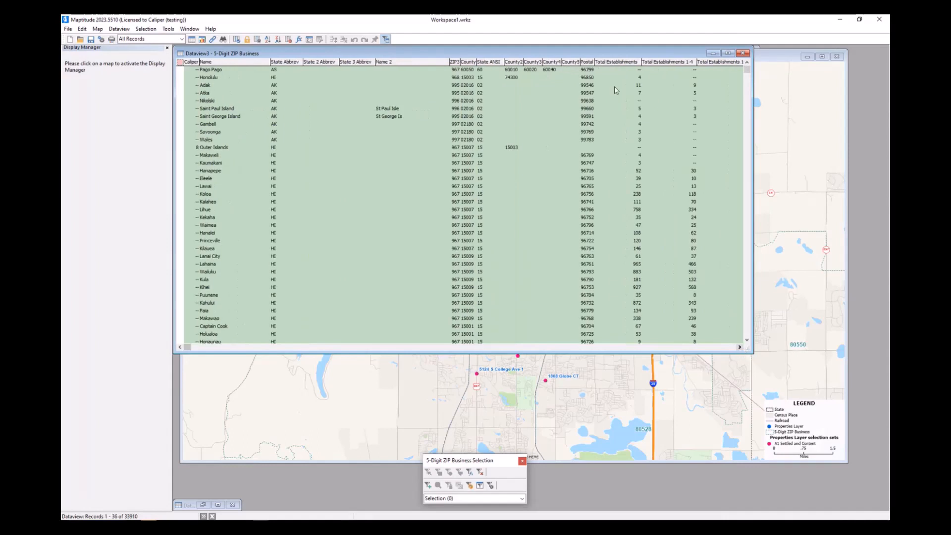
click(618, 63)
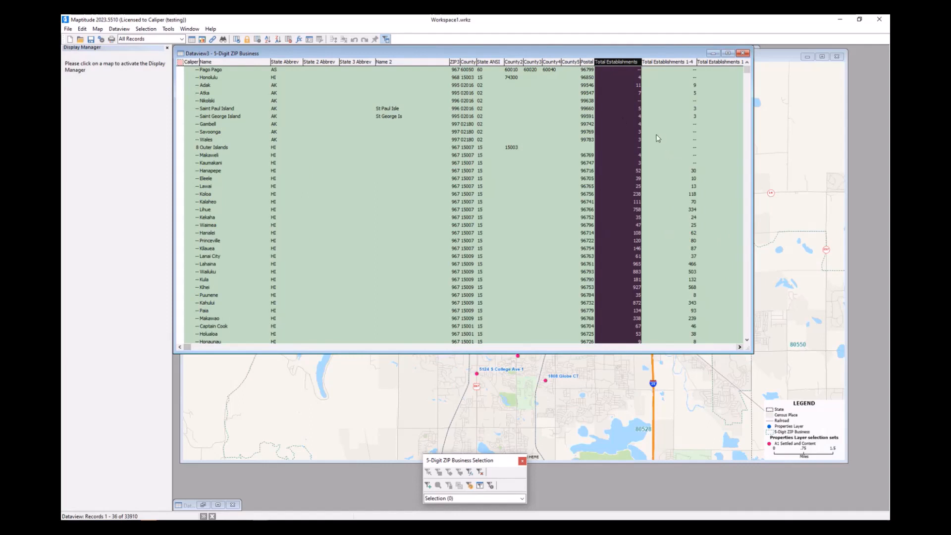
click(741, 348)
click(740, 348)
click(740, 348)
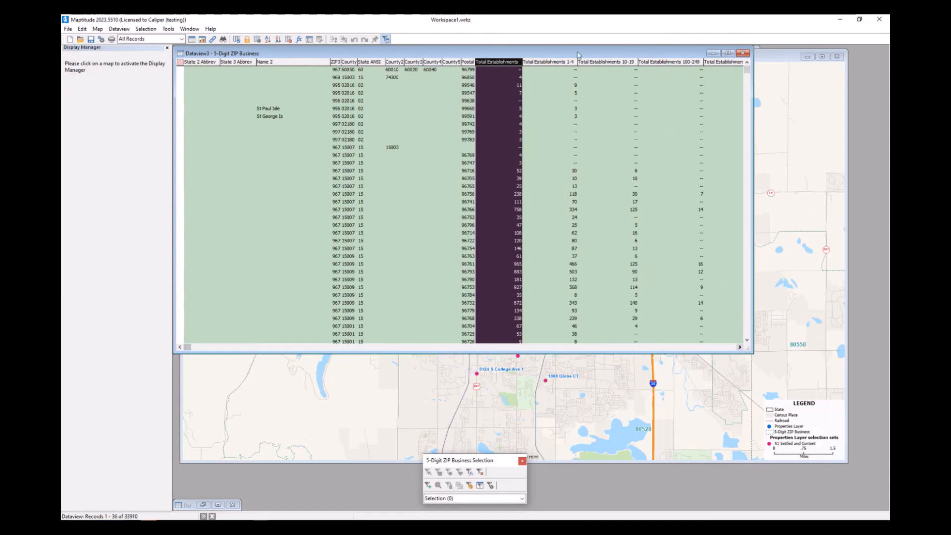
mouse_move(551, 66)
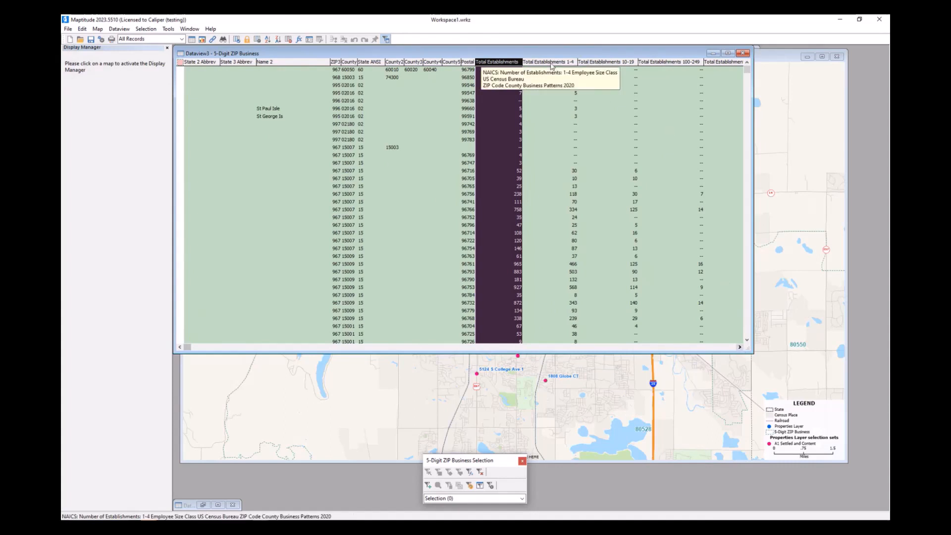
mouse_move(605, 69)
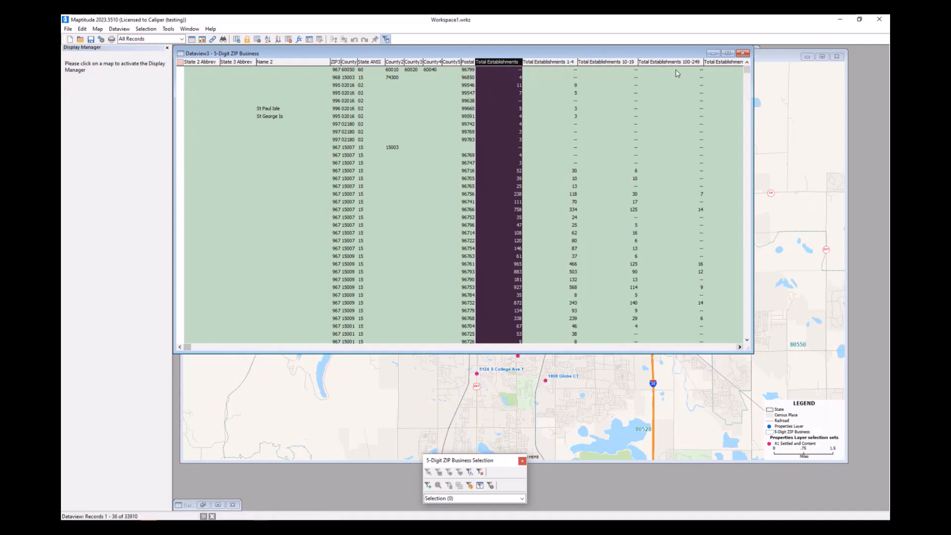
- Examine the establishment counts by employee size and the industry fields such as Timber Tract Operations, Logging and Finfish Fishing, then close the dataview
click(740, 347)
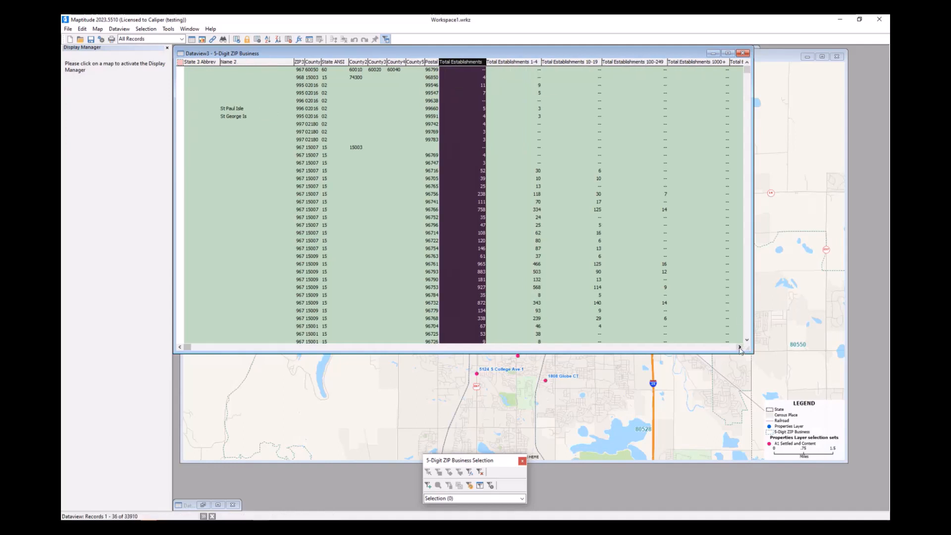
click(740, 347)
click(740, 347)
click(740, 347)
click(740, 347)
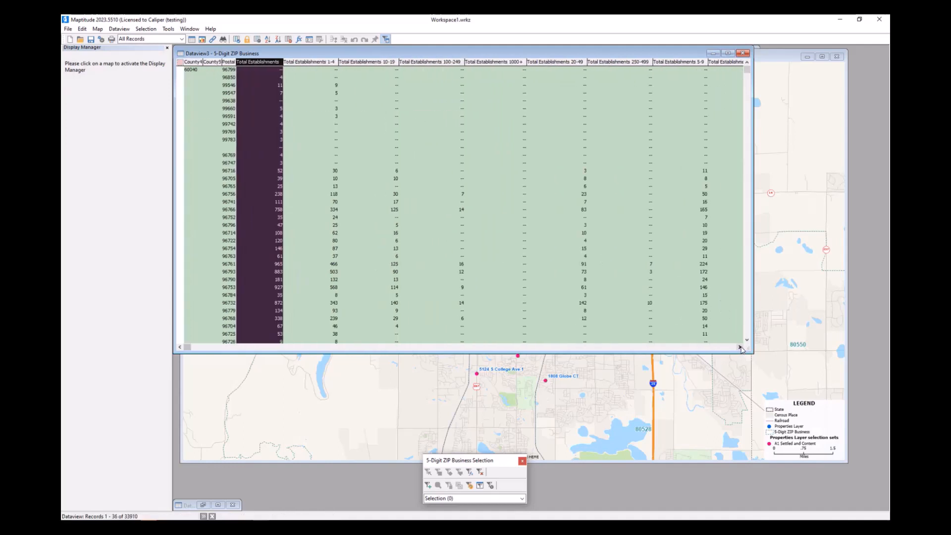
click(741, 348)
click(740, 347)
click(741, 347)
click(740, 347)
click(740, 348)
click(740, 347)
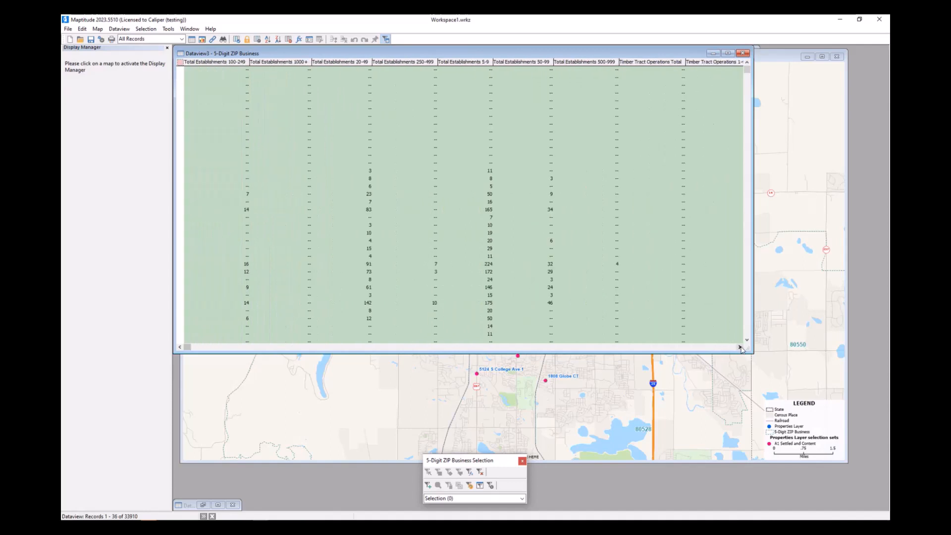
click(741, 347)
click(740, 348)
click(740, 347)
click(740, 348)
click(740, 347)
click(740, 347)
click(740, 347)
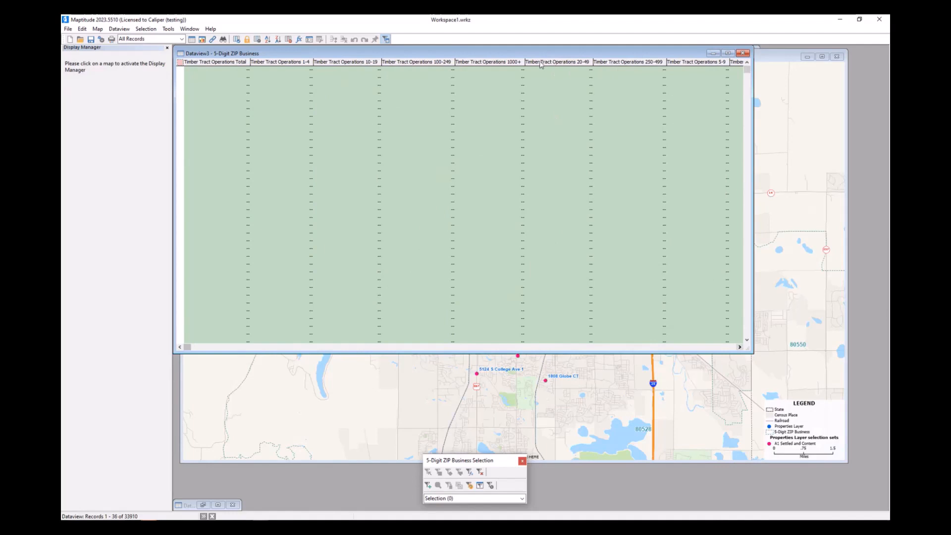
click(740, 347)
click(740, 347)
click(740, 348)
click(741, 348)
click(740, 347)
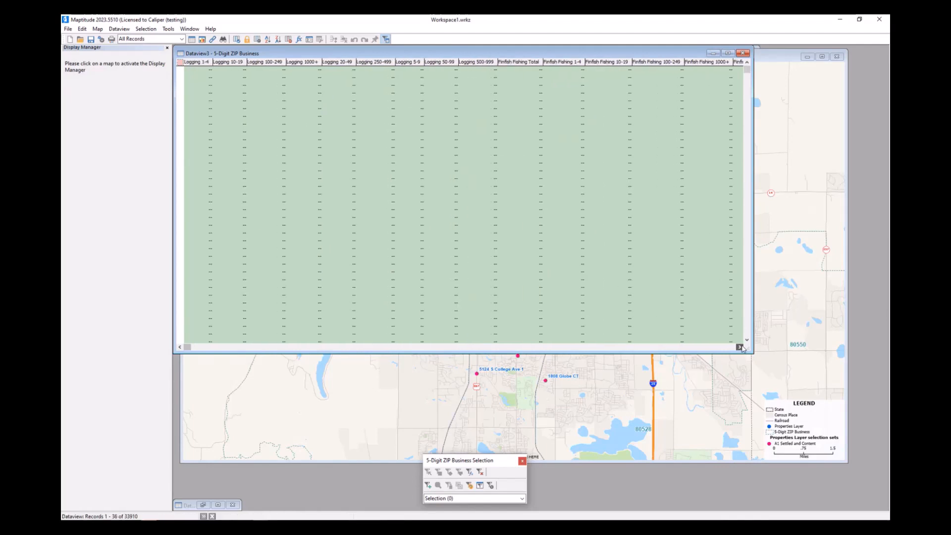
click(741, 348)
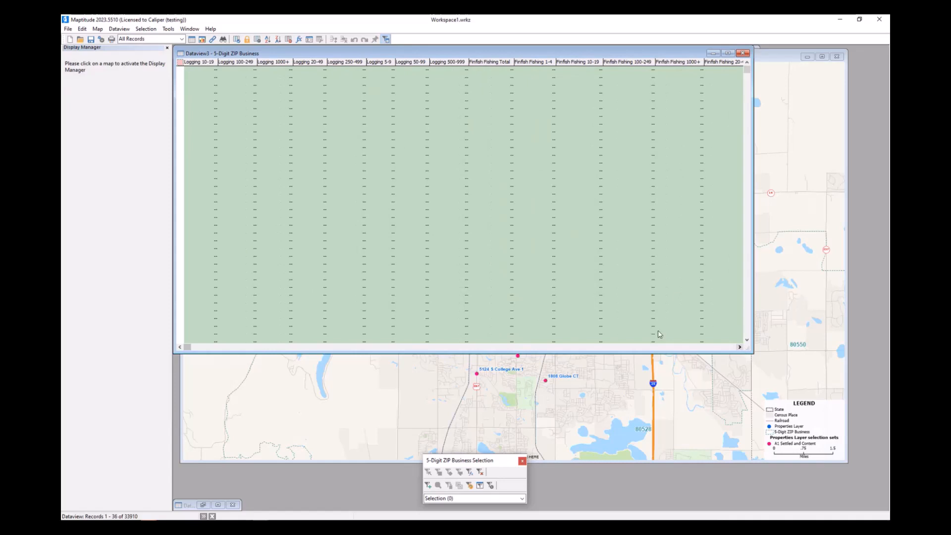
click(743, 53)
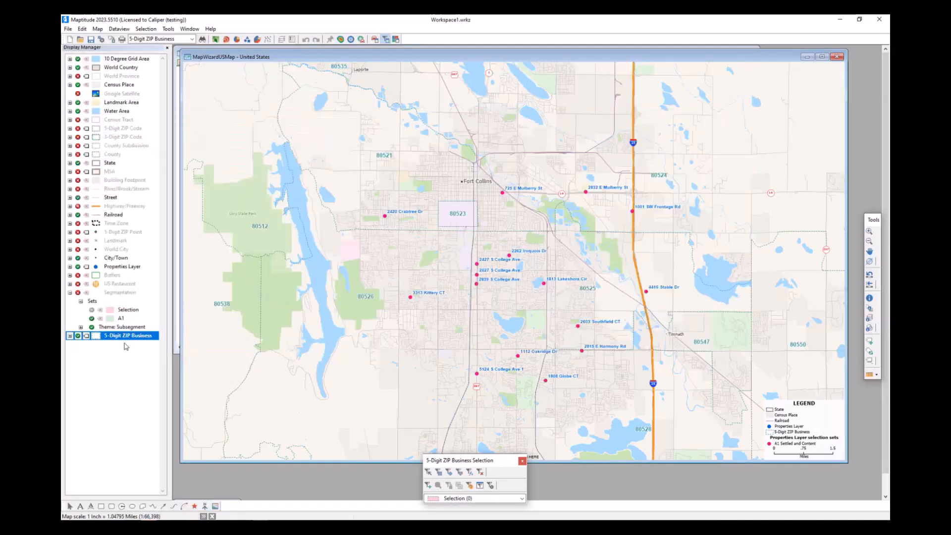
- Make 5-Digit ZIP Business the working layer and try to apply a color theme on the Total Establishments field
right_click(138, 338)
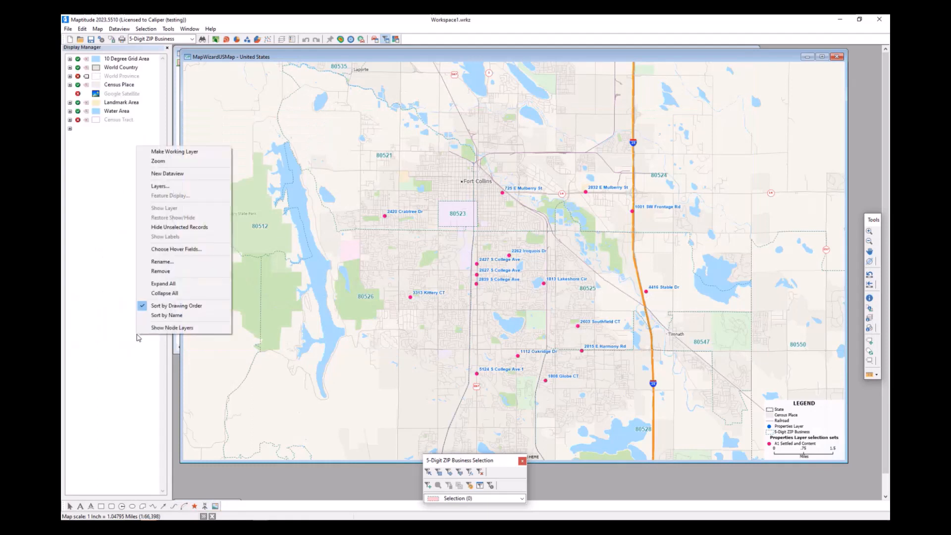
click(192, 153)
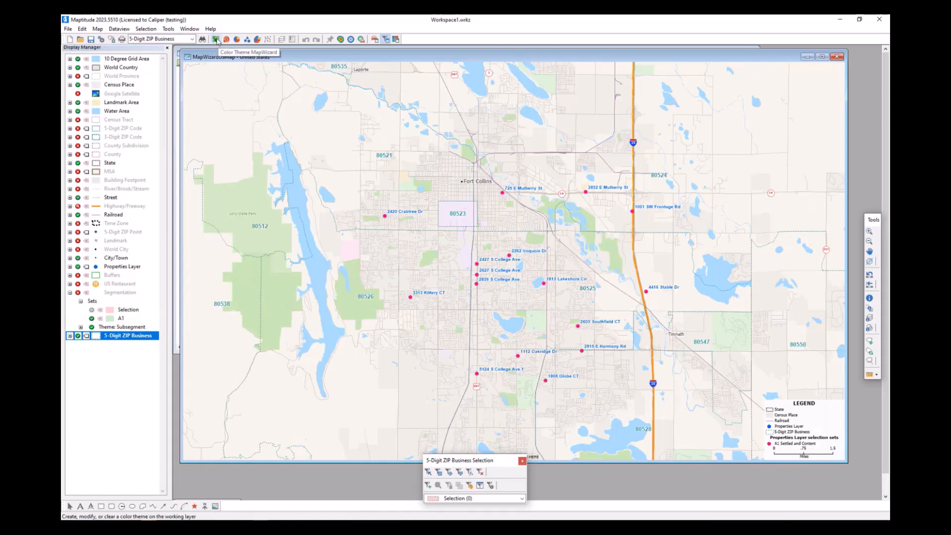
click(216, 39)
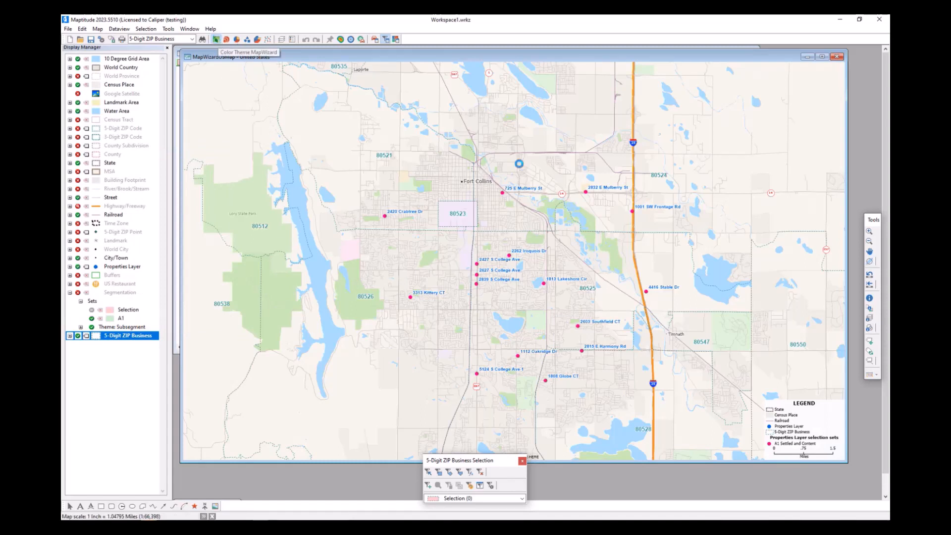
click(508, 215)
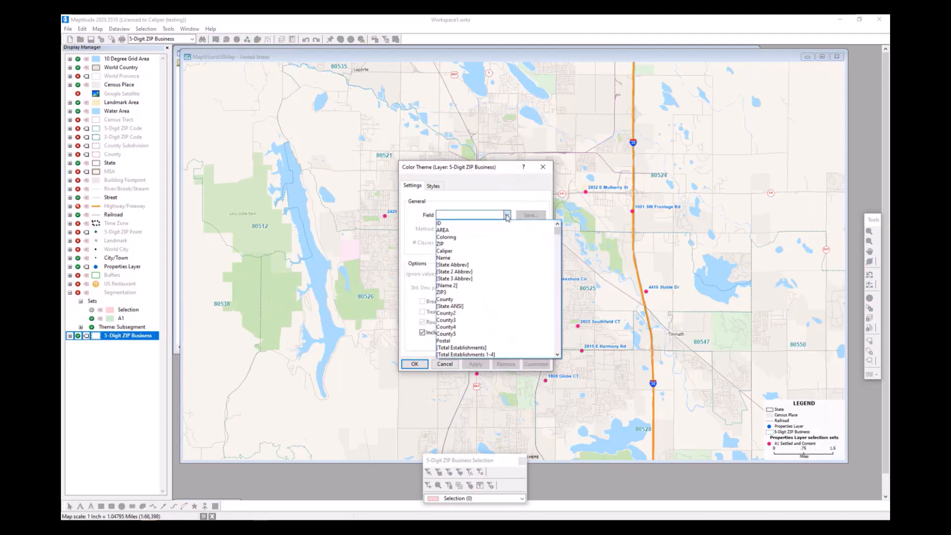
scroll(489, 303, down, 2)
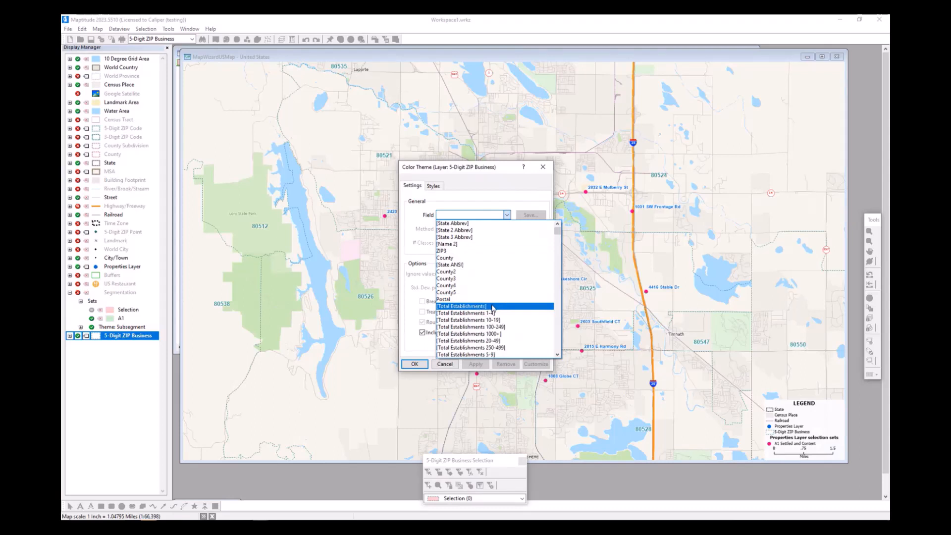
click(502, 309)
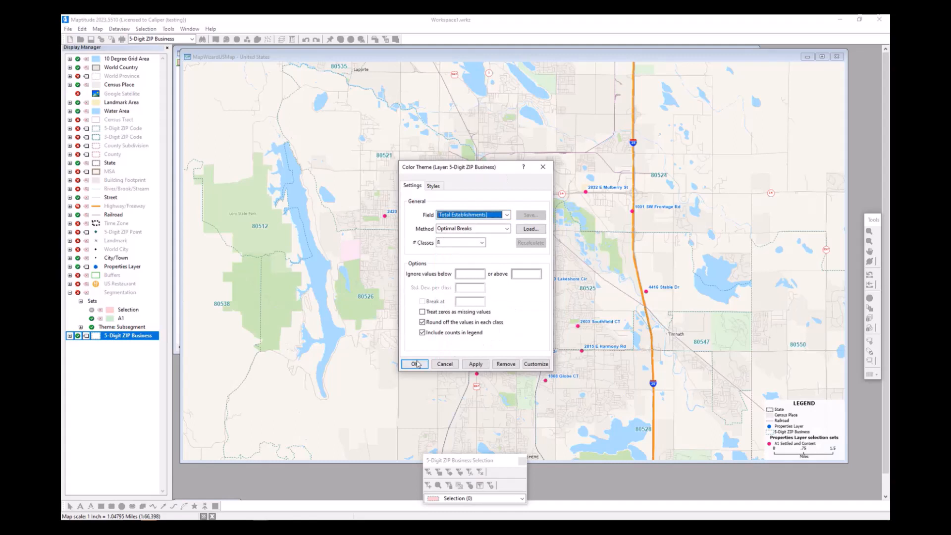
click(476, 364)
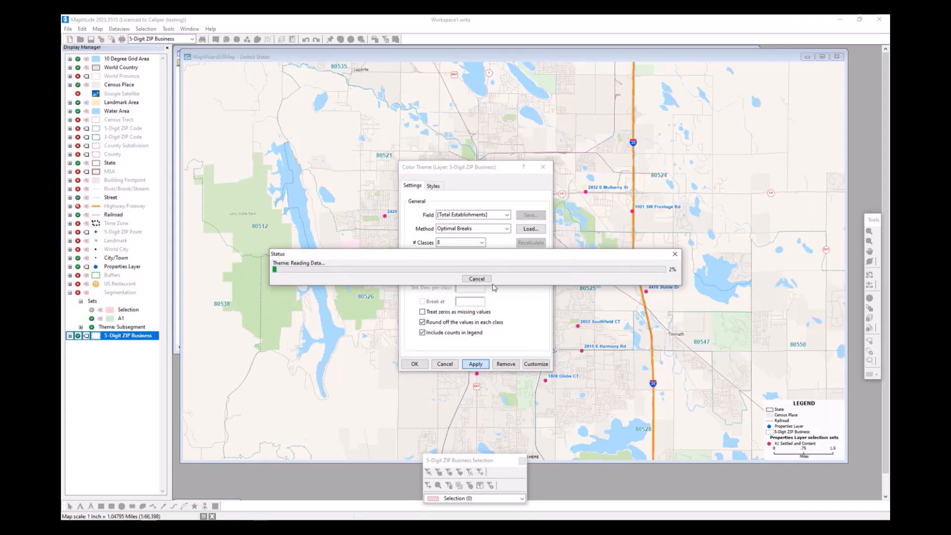
click(489, 280)
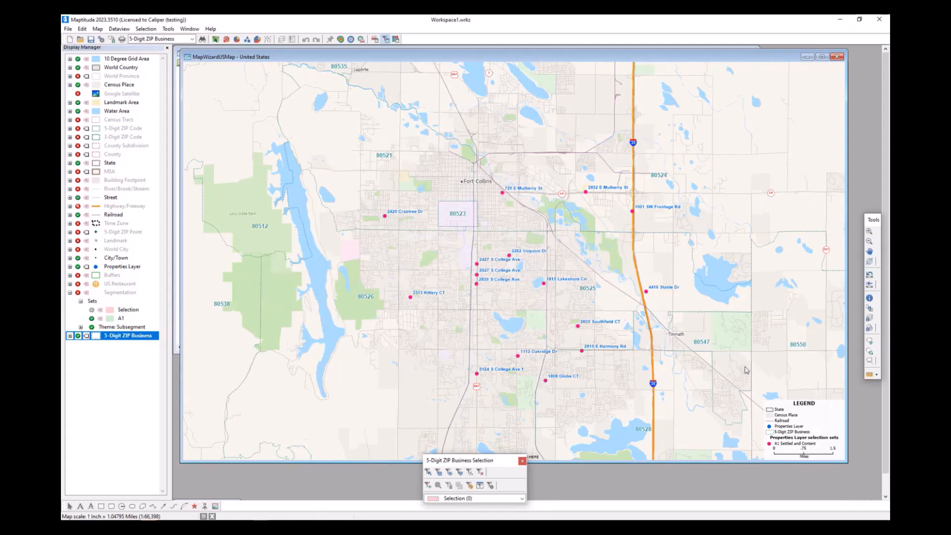
- Hide the 5-Digit ZIP Business layer and add ccConsumerExpenditure.cdf from the MT22 Consumer Expenditure folder as a map layer
click(78, 336)
click(98, 29)
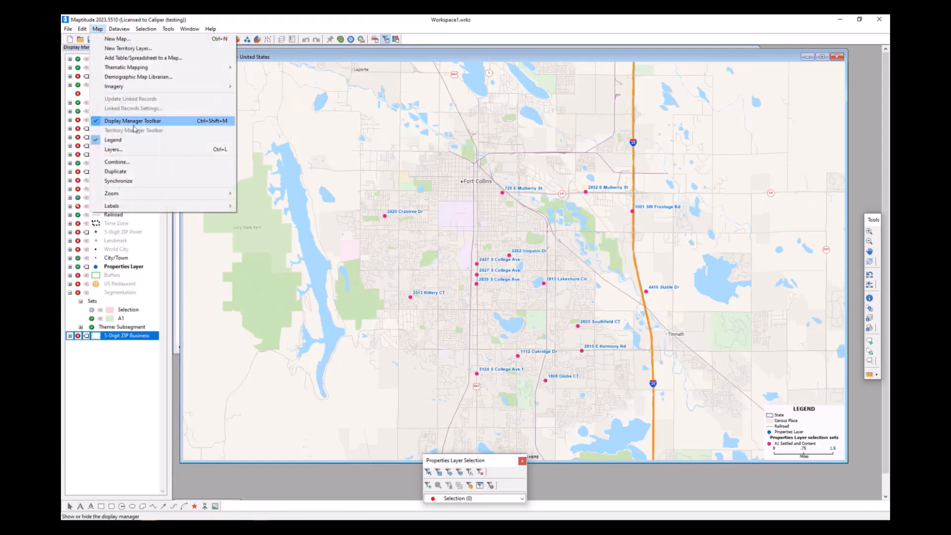
click(124, 146)
click(549, 261)
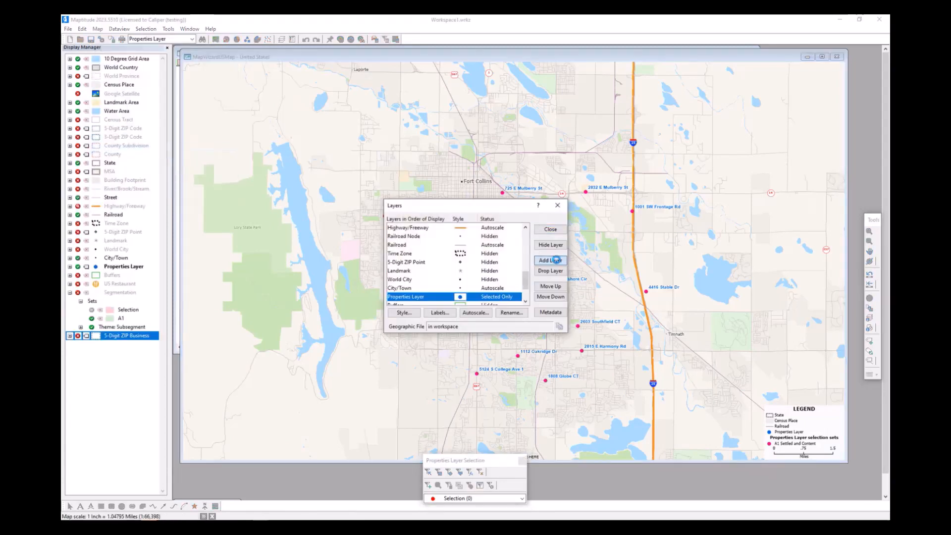
click(478, 171)
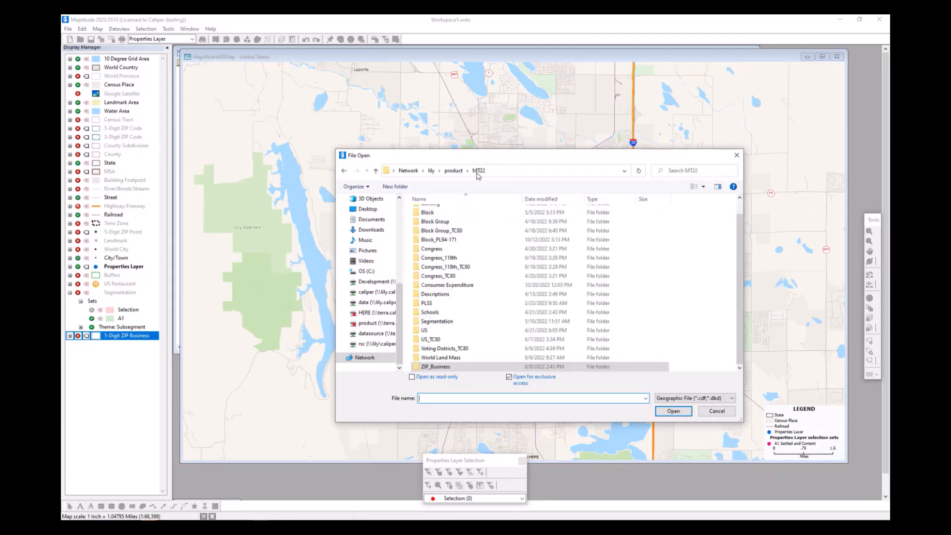
double_click(469, 290)
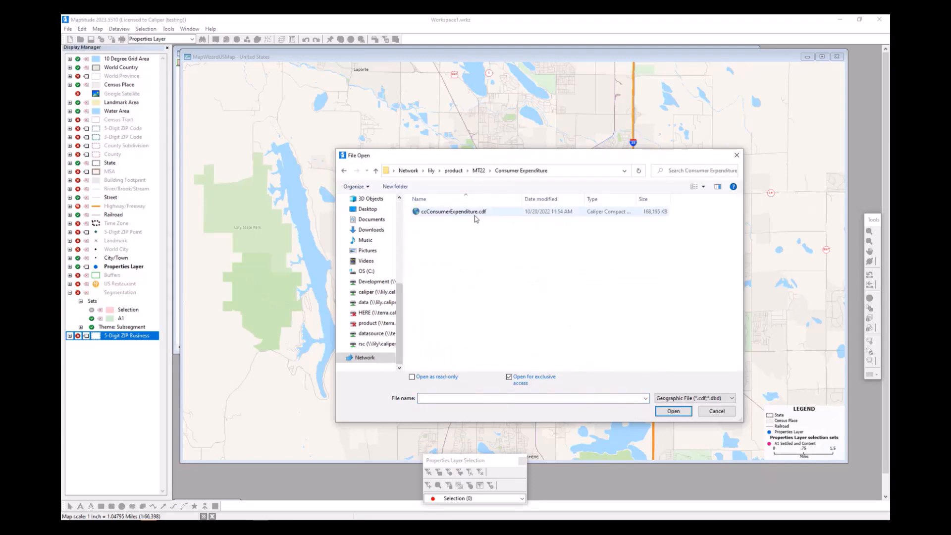
double_click(474, 213)
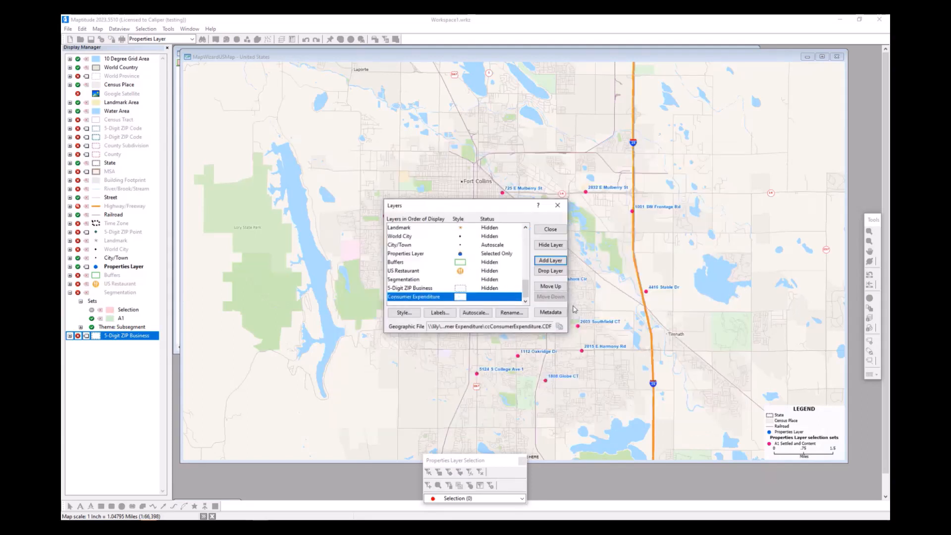
click(550, 230)
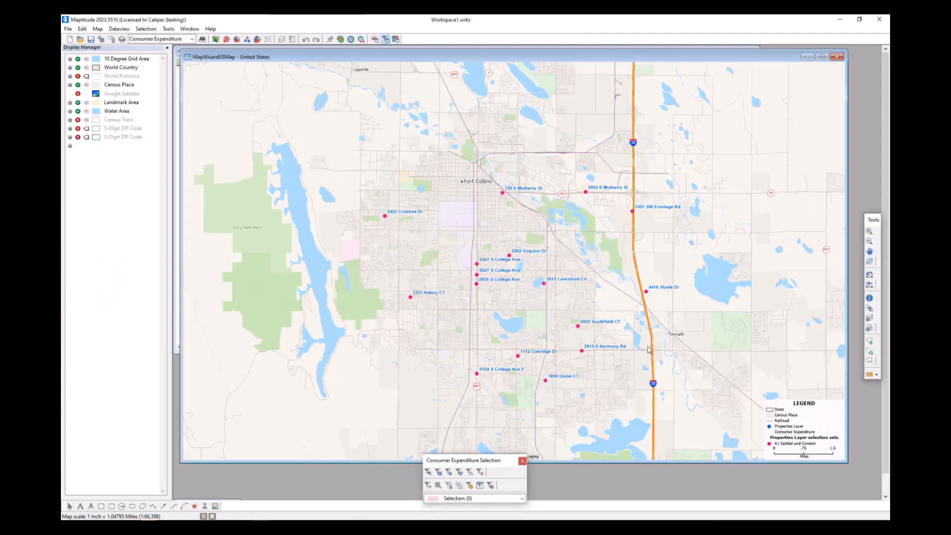
- Open a dataview of the Consumer Expenditure layer and examine the Tract, Households and Total Expenditure fields
right_click(128, 346)
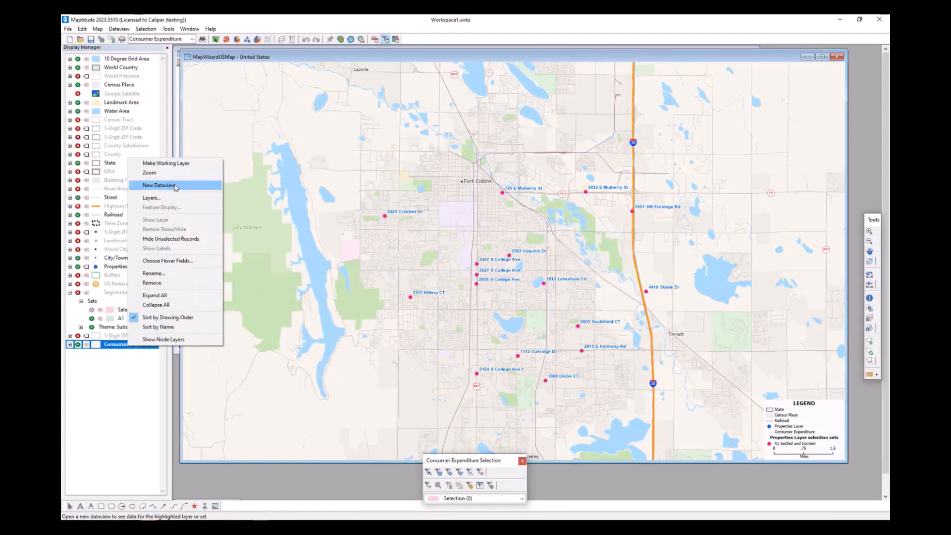
click(177, 185)
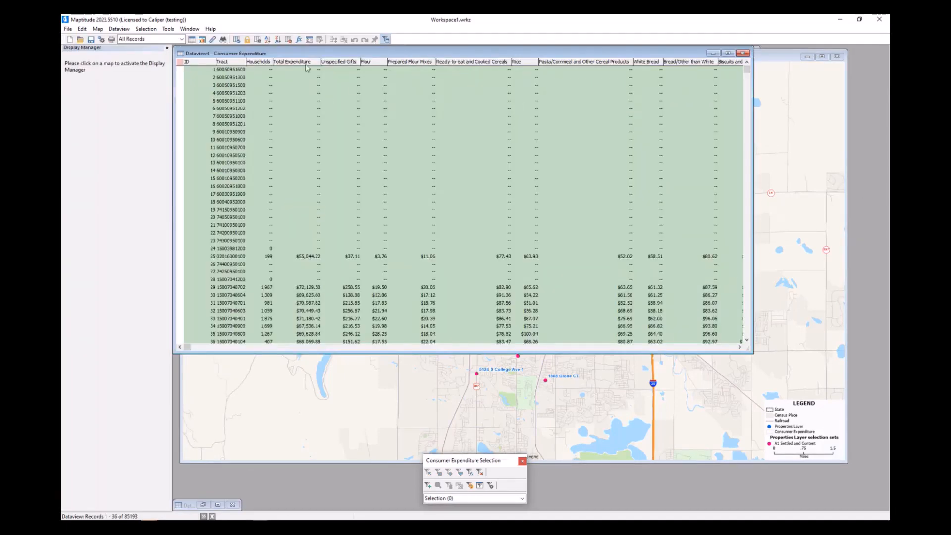
click(225, 63)
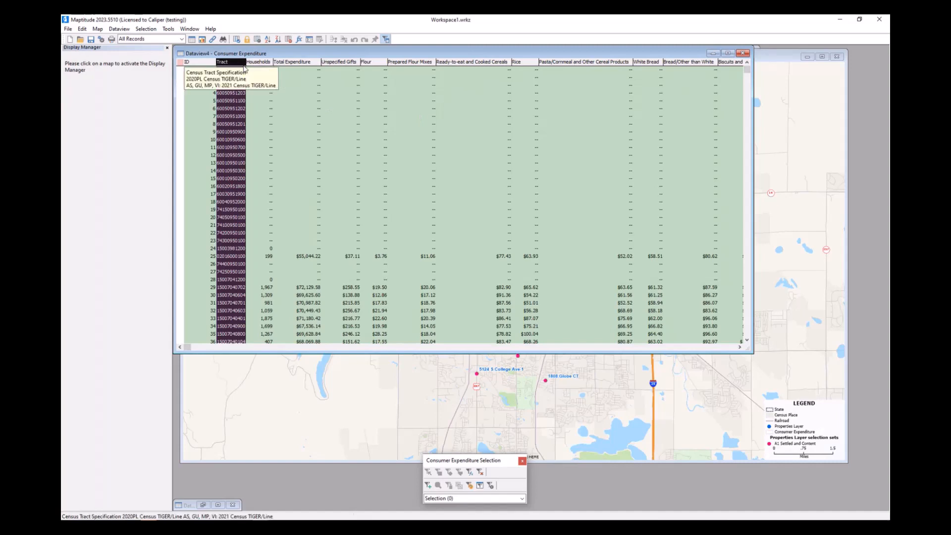
click(261, 62)
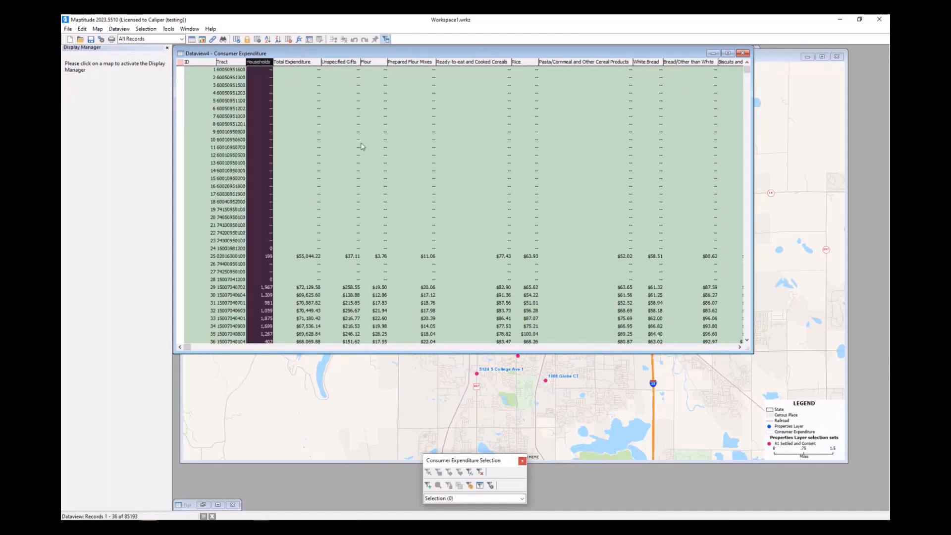
click(304, 61)
scroll(321, 274, down, 2)
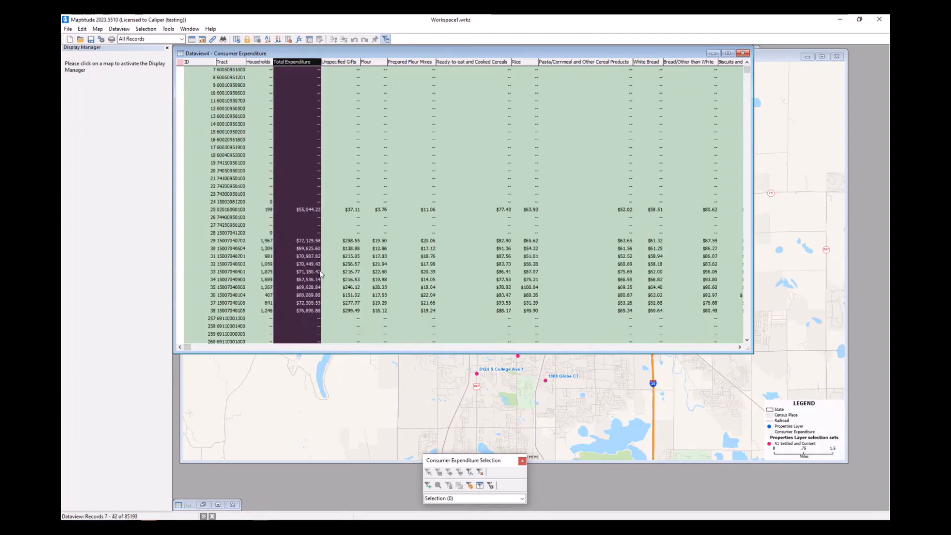
- Examine the food spending fields across the Consumer Expenditure dataview, from bakery, meat and dairy products to snacks and meals eaten out
click(740, 347)
click(739, 346)
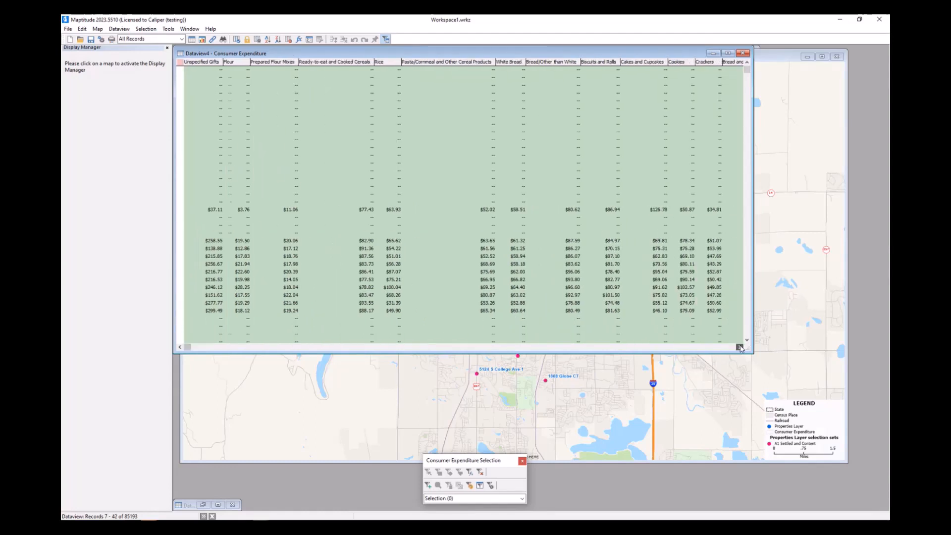
click(740, 347)
click(739, 347)
click(739, 347)
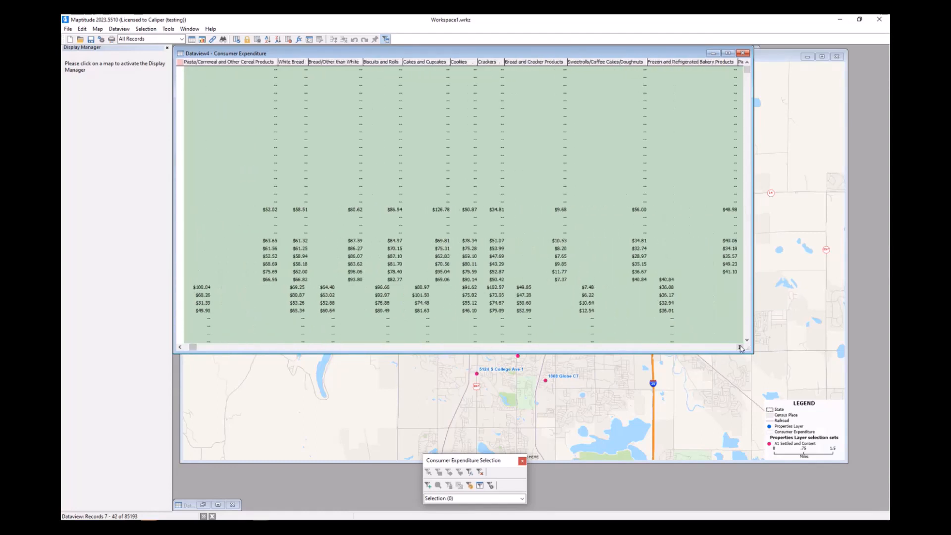
click(740, 347)
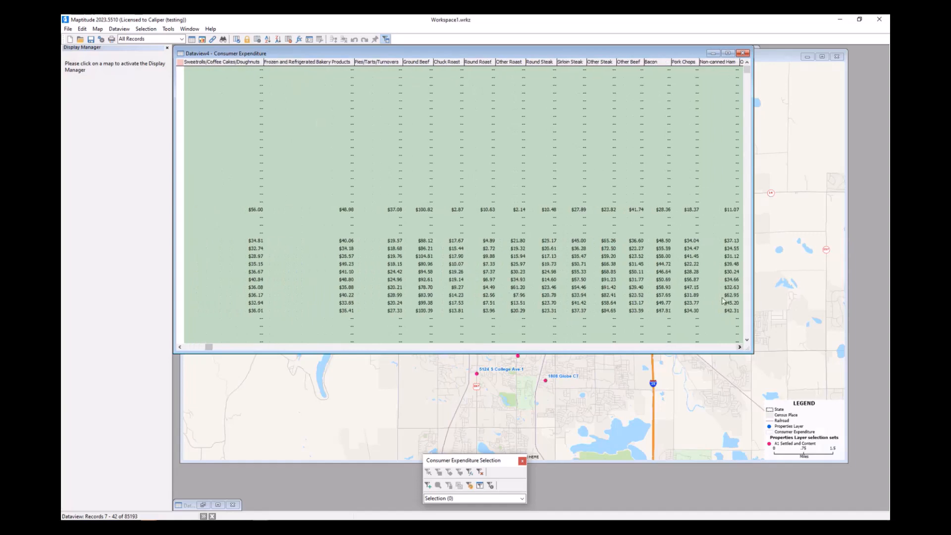
click(740, 347)
click(740, 347)
click(739, 347)
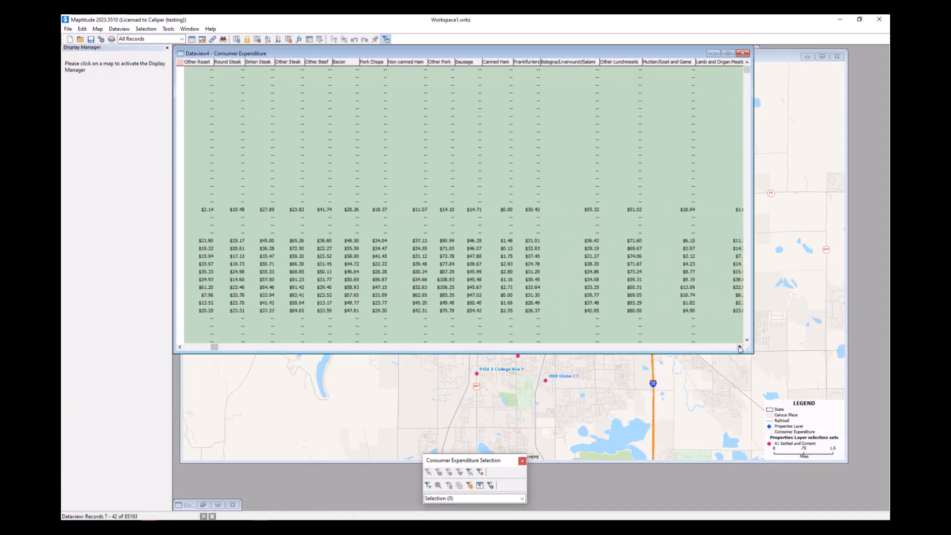
click(740, 347)
click(740, 347)
click(740, 347)
click(739, 347)
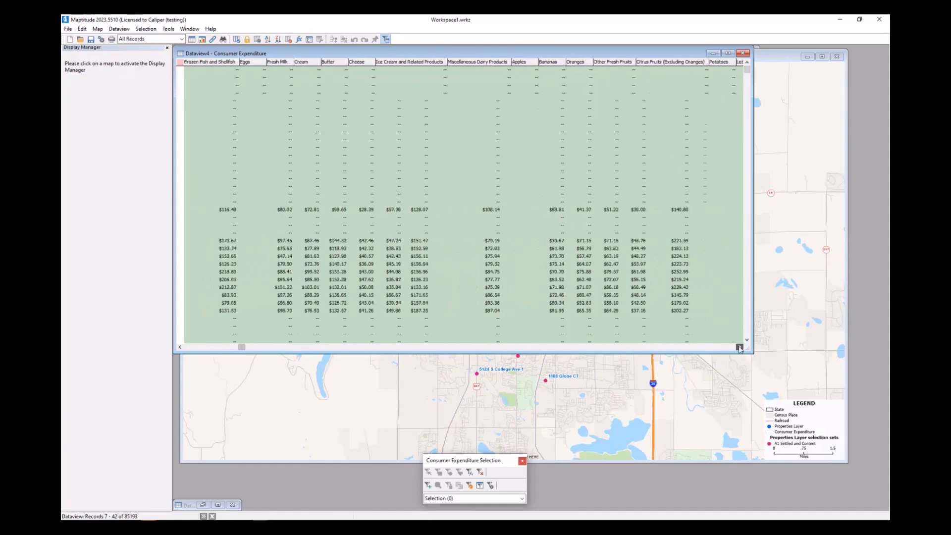
click(740, 347)
click(740, 347)
click(739, 347)
click(739, 347)
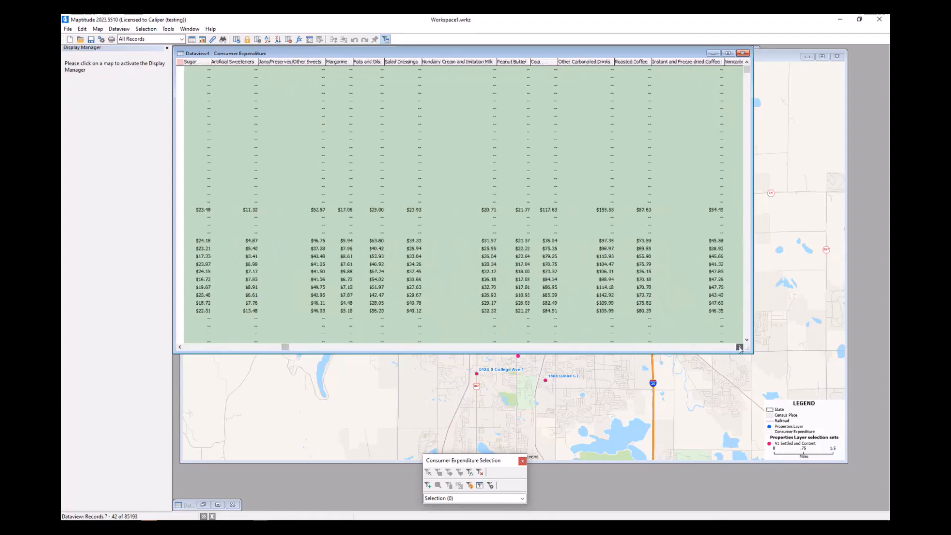
click(739, 346)
click(739, 347)
click(739, 347)
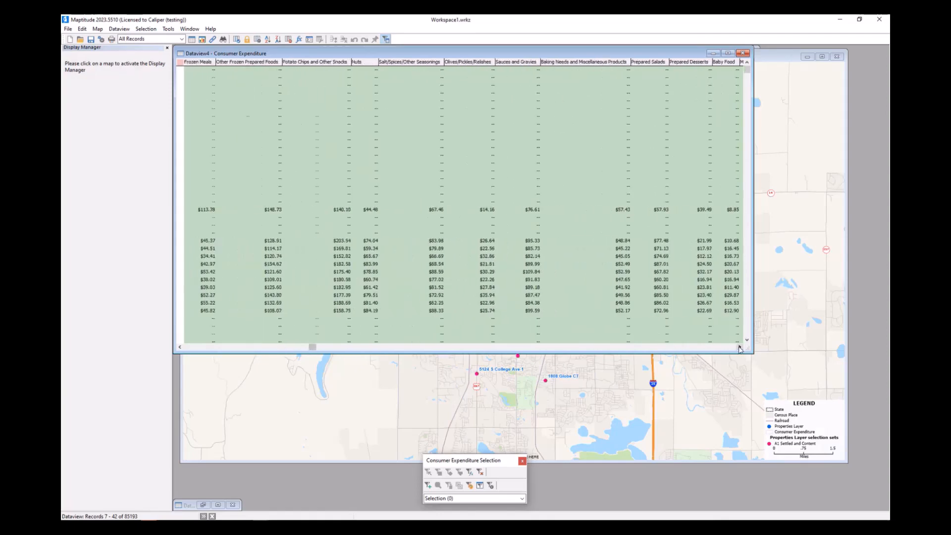
click(740, 347)
click(740, 347)
click(740, 347)
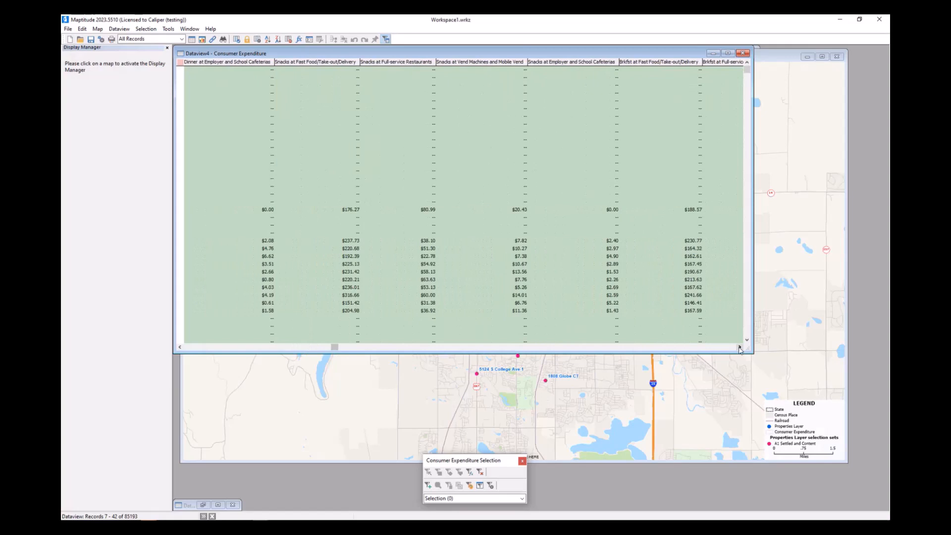
click(740, 347)
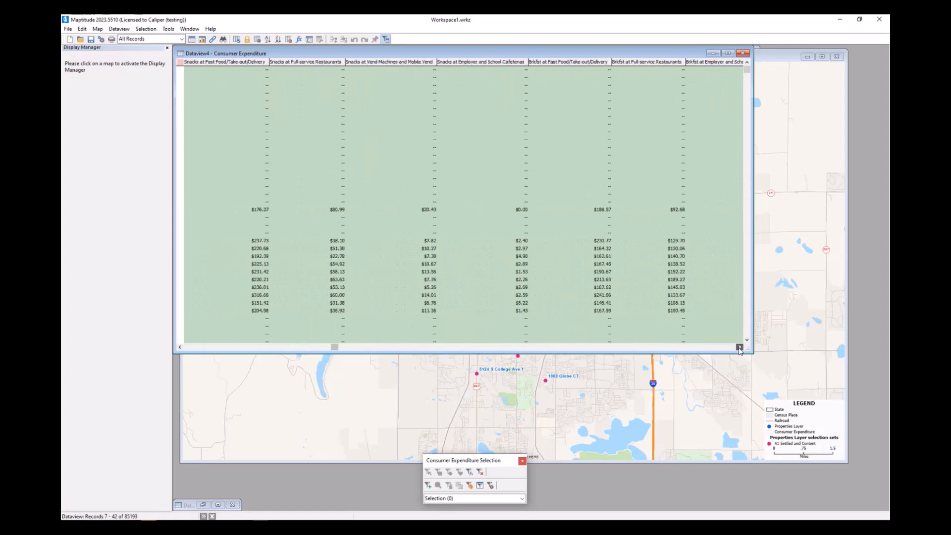
- Examine the Brkfst at Fast Food/Take-out/Delivery and Wine at Full-service Restaurants fields
click(590, 65)
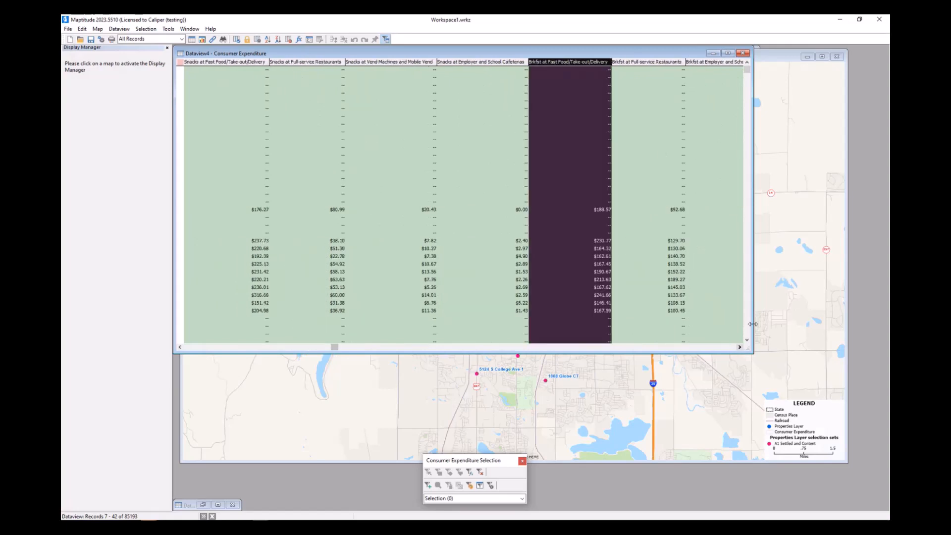
click(740, 347)
click(741, 346)
click(740, 347)
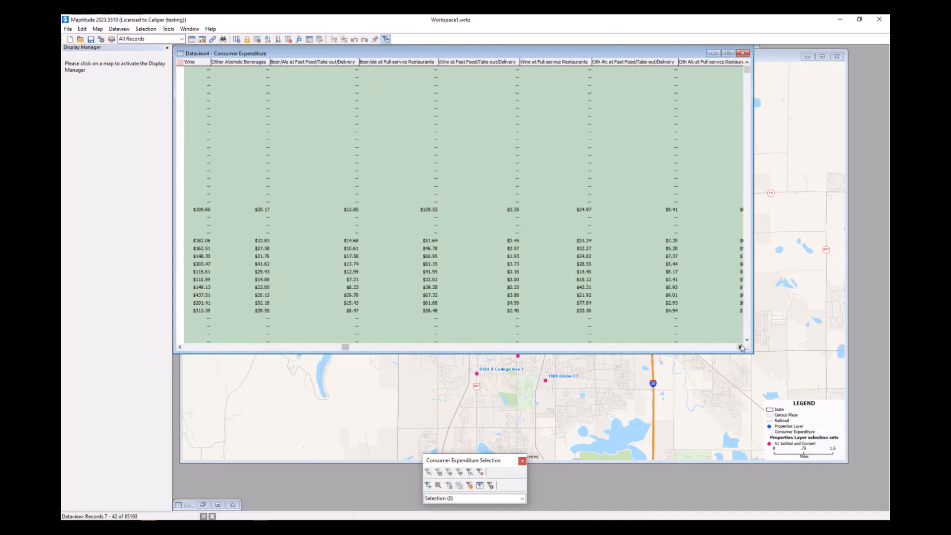
click(567, 63)
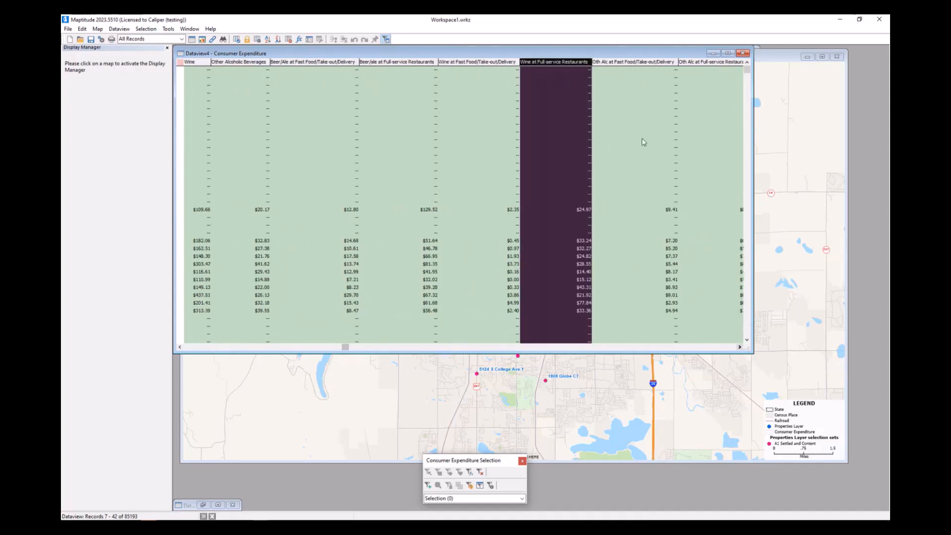
- Examine the personal care, equipment repair and clothing expenditure fields, then bring the map window back to the front
click(740, 347)
click(741, 347)
click(740, 347)
click(740, 347)
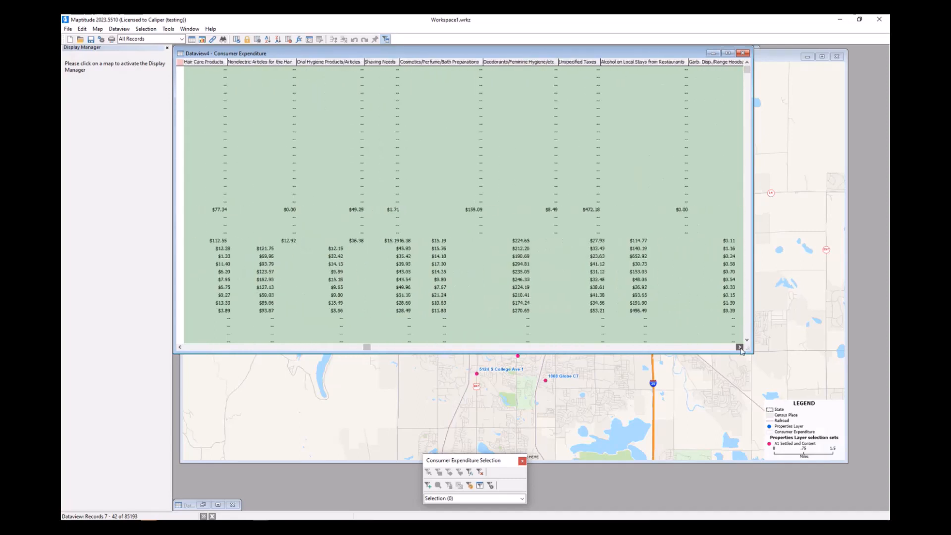
click(740, 347)
click(740, 347)
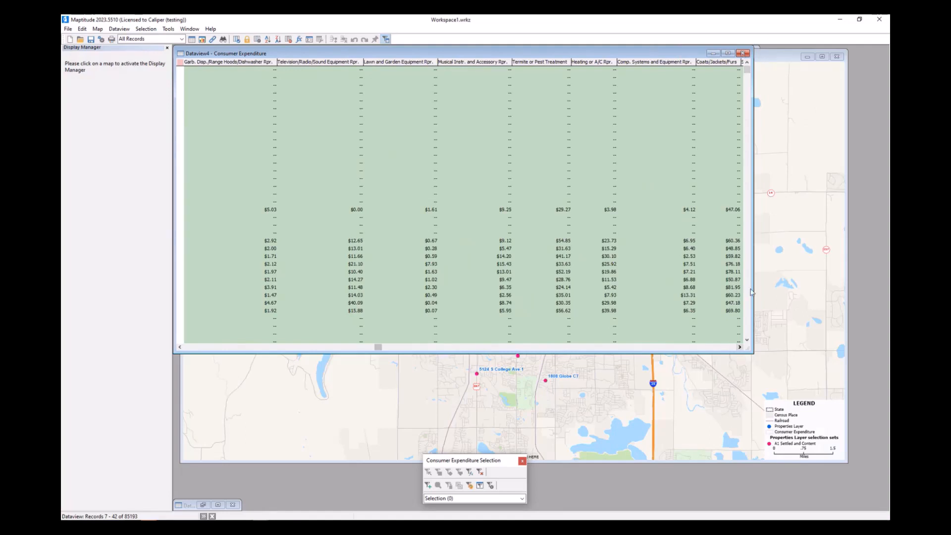
click(740, 347)
click(740, 348)
click(740, 348)
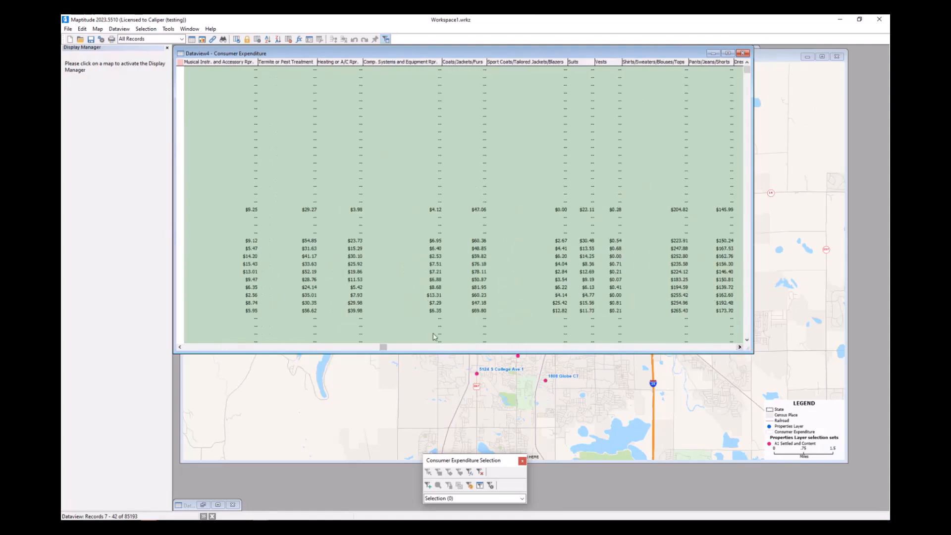
drag(382, 346, 185, 347)
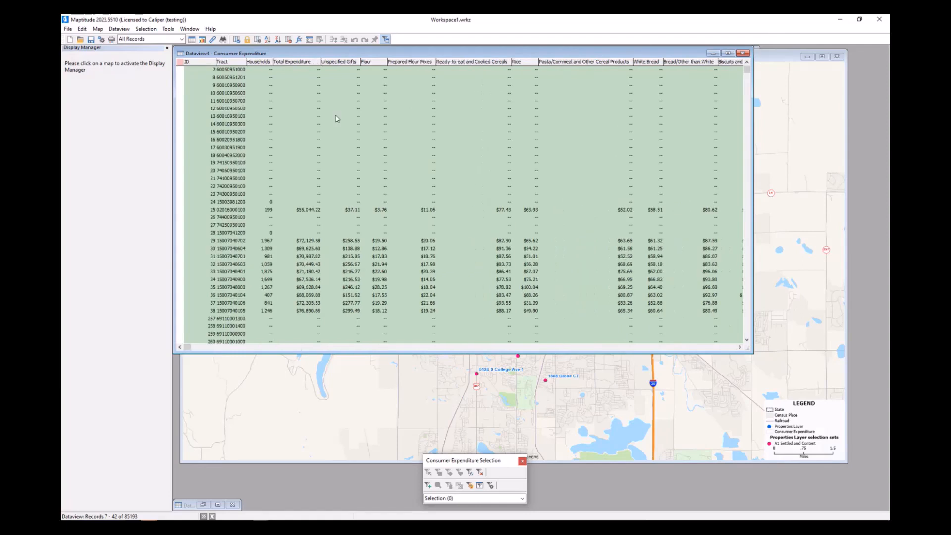
drag(457, 54, 507, 108)
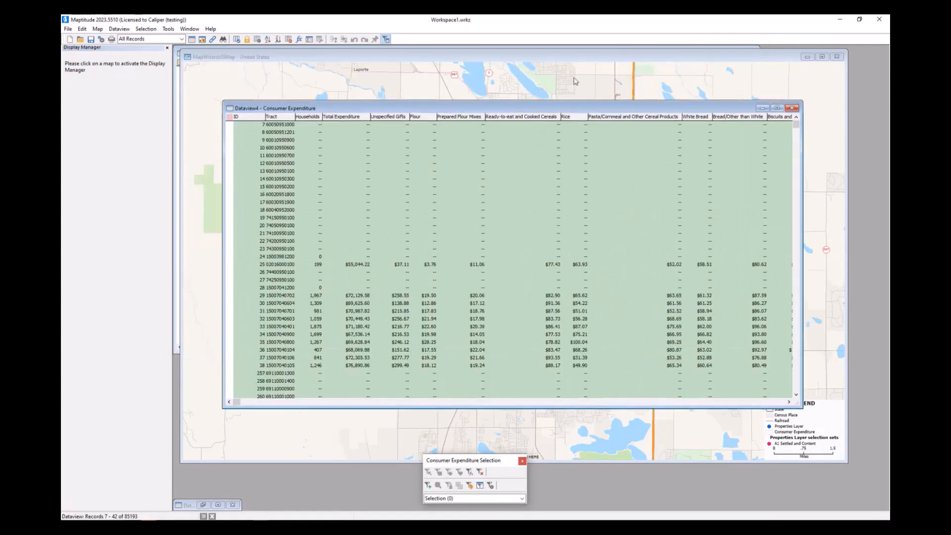
click(617, 63)
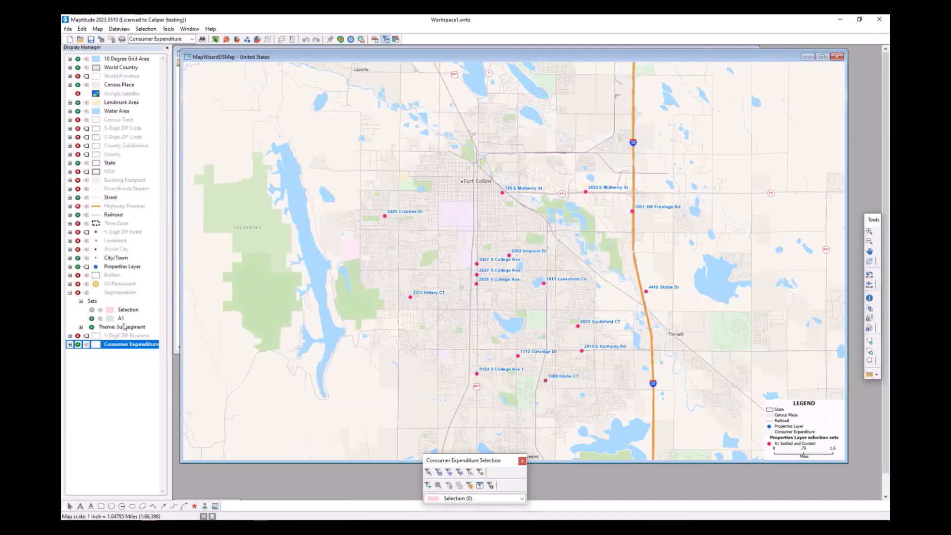
- Expand the Properties Layer and stop showing only its A1 Settled and Content set so all segment sets are displayed
click(70, 267)
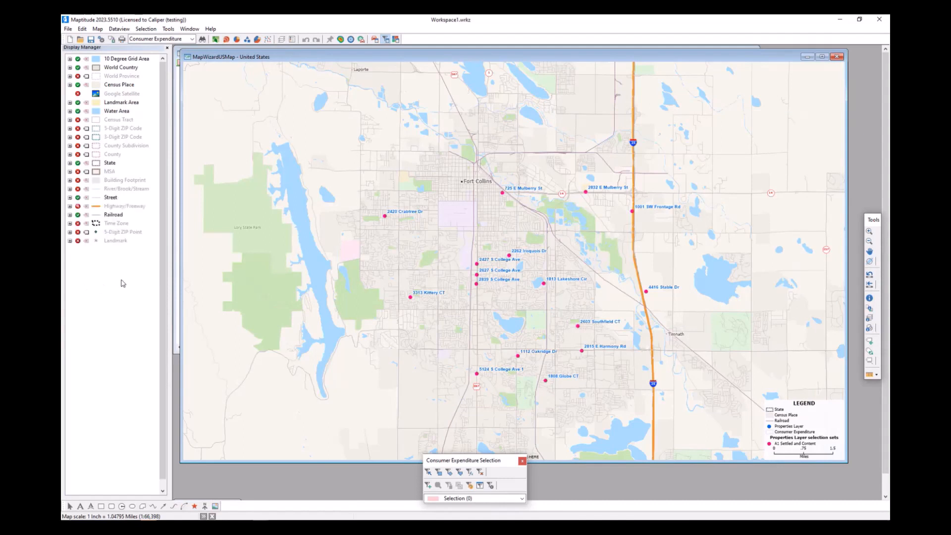
right_click(124, 291)
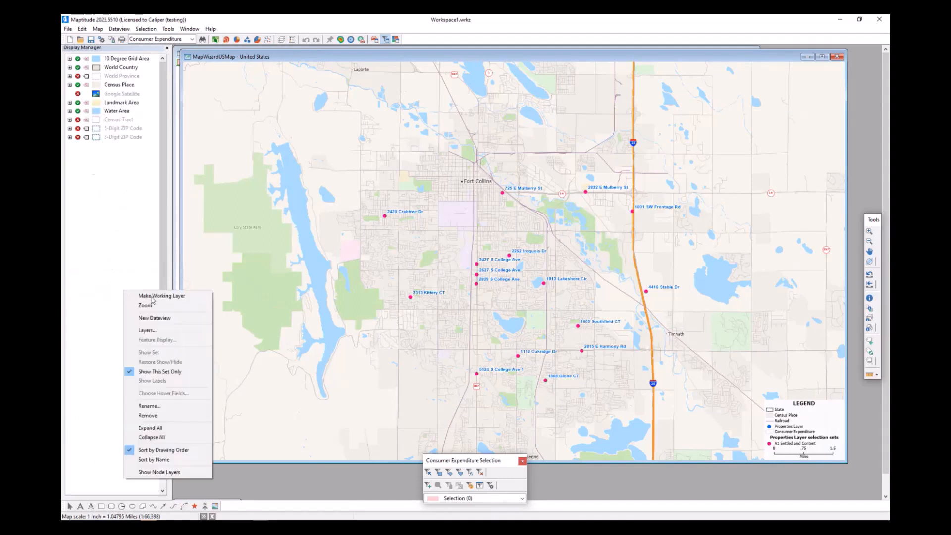
click(157, 372)
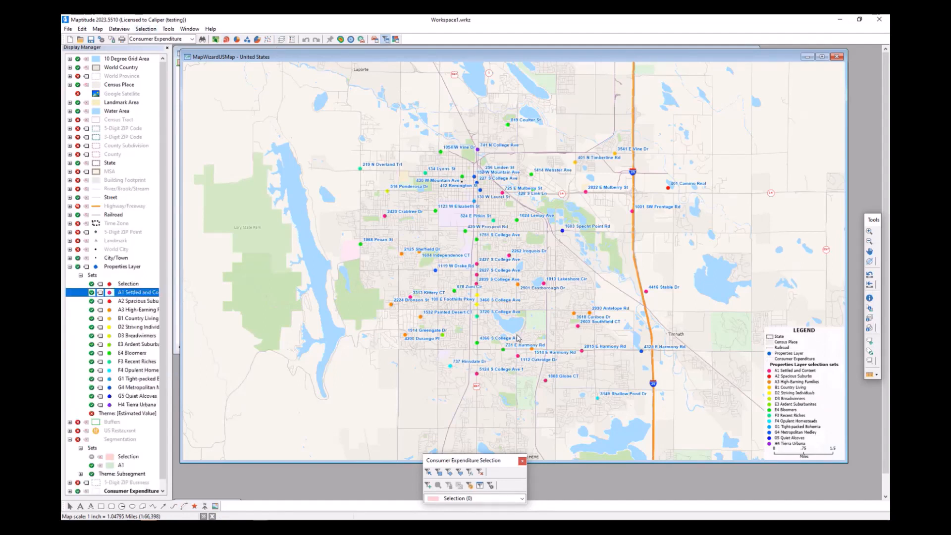
click(151, 30)
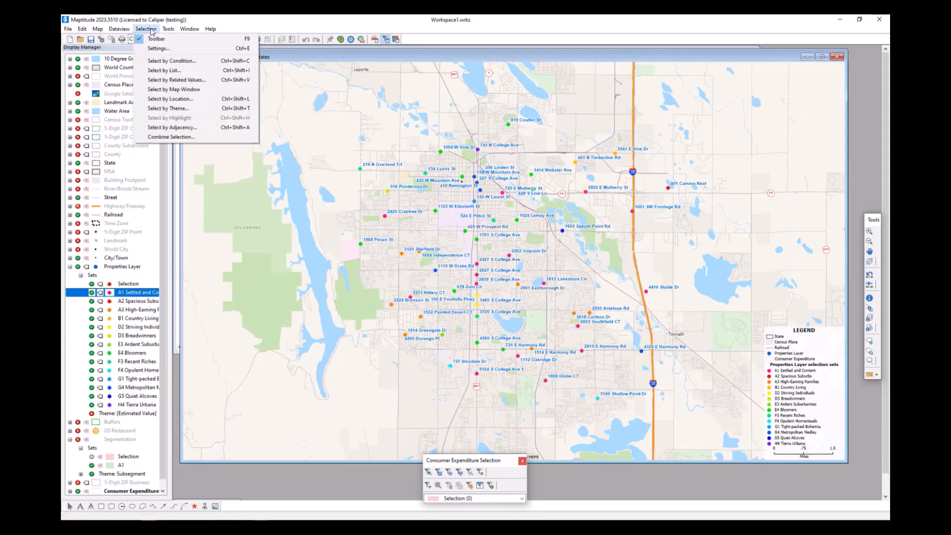
click(158, 48)
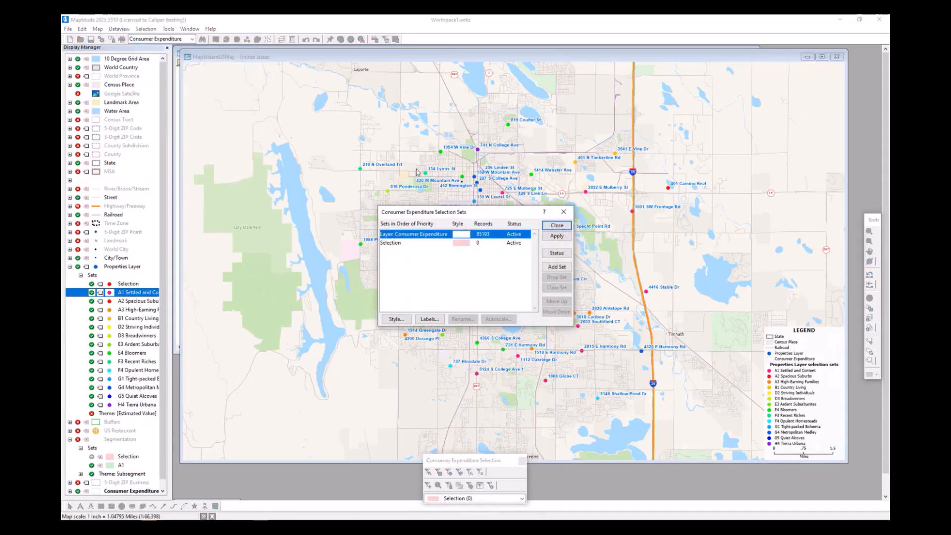
click(564, 213)
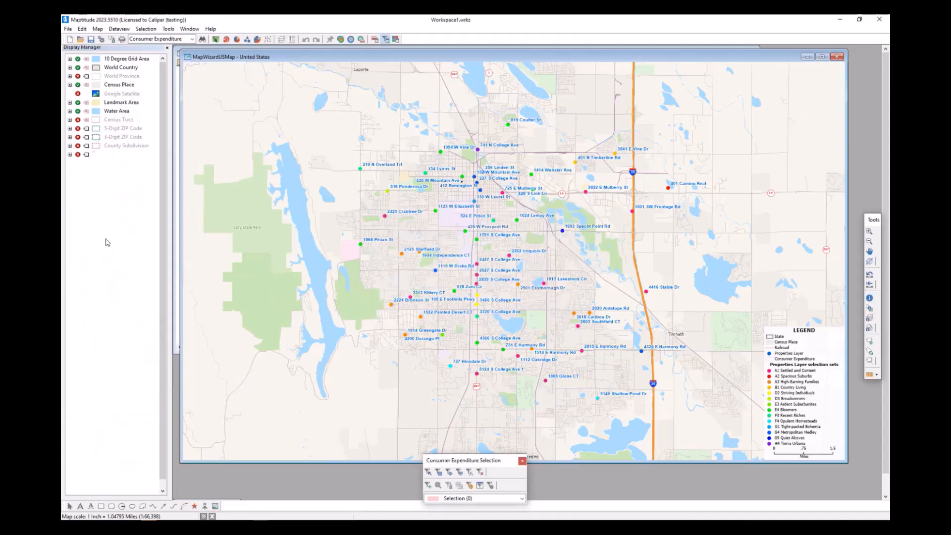
- Make the Properties Layer the working layer and set all its segment selection sets, A1 Settled and Content through H4 Tierra Urbana, to inactive
right_click(119, 268)
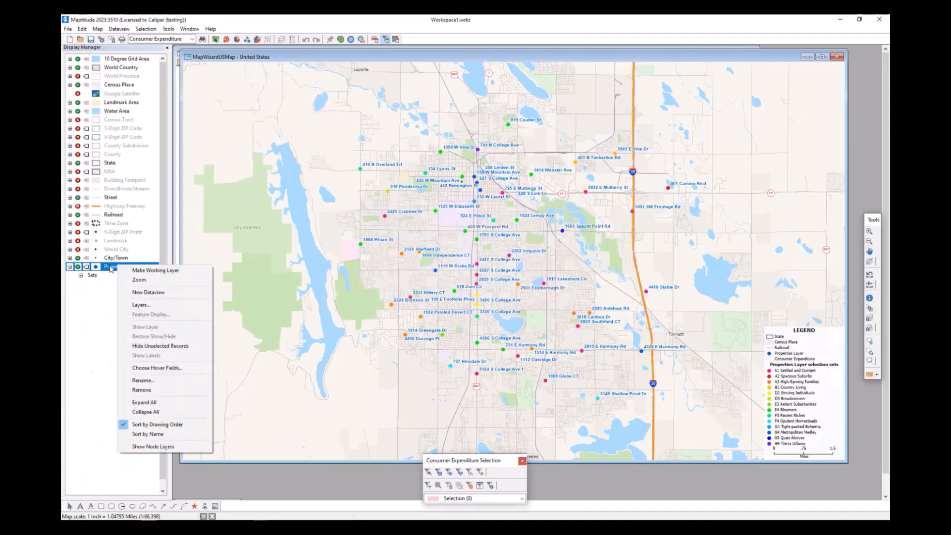
click(155, 271)
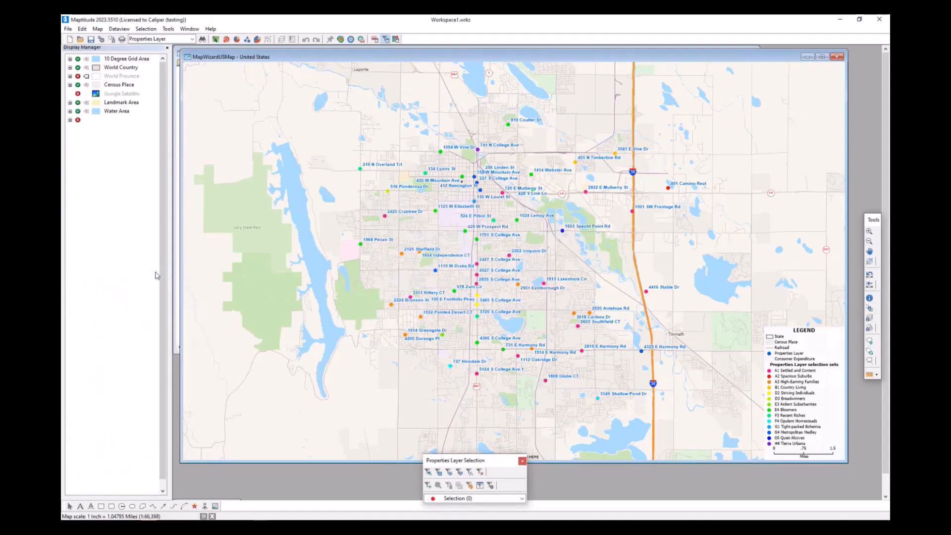
click(147, 29)
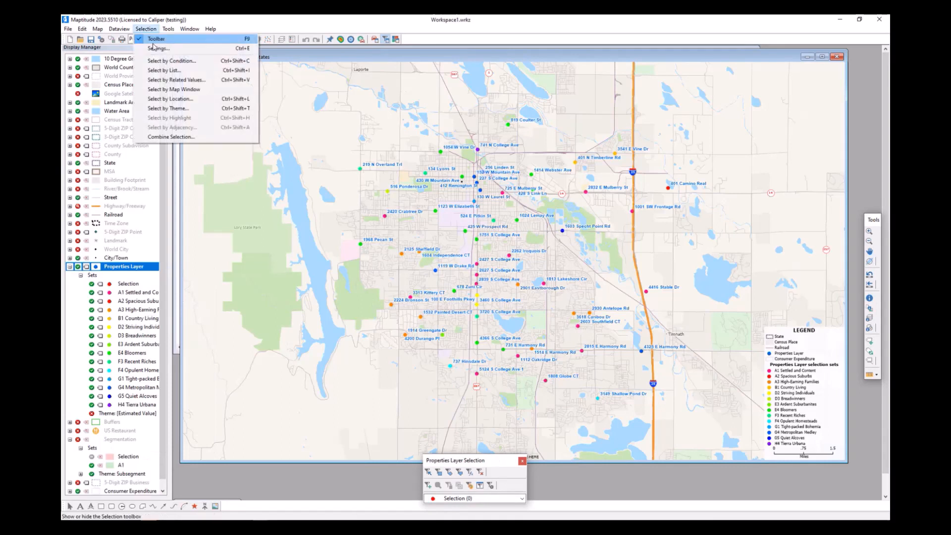
click(158, 46)
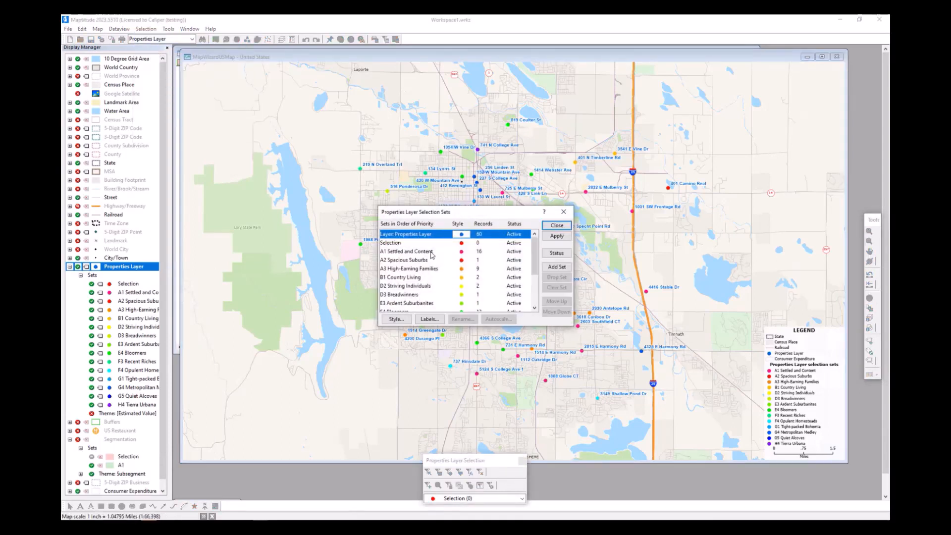
mouse_move(439, 251)
mouse_down()
mouse_move(445, 322)
mouse_move(615, 323)
mouse_up()
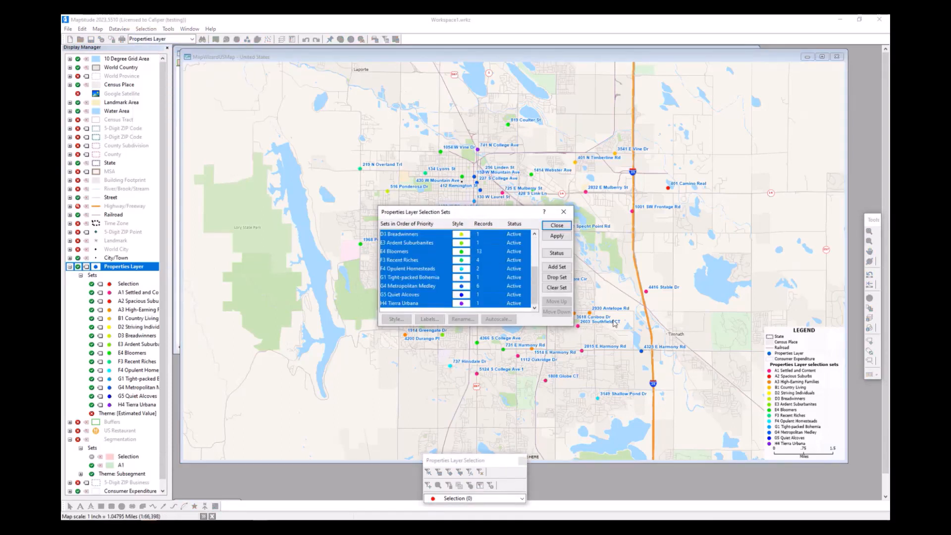
click(557, 253)
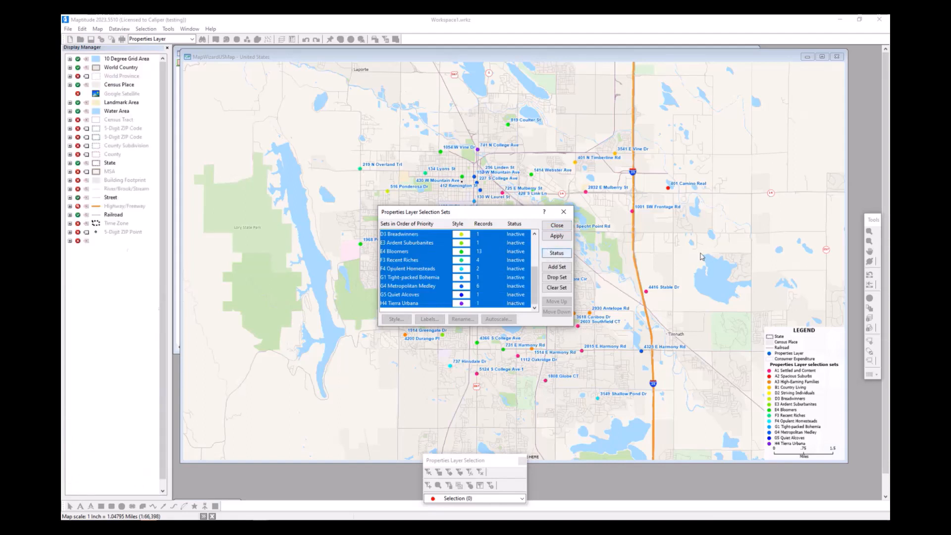
click(559, 227)
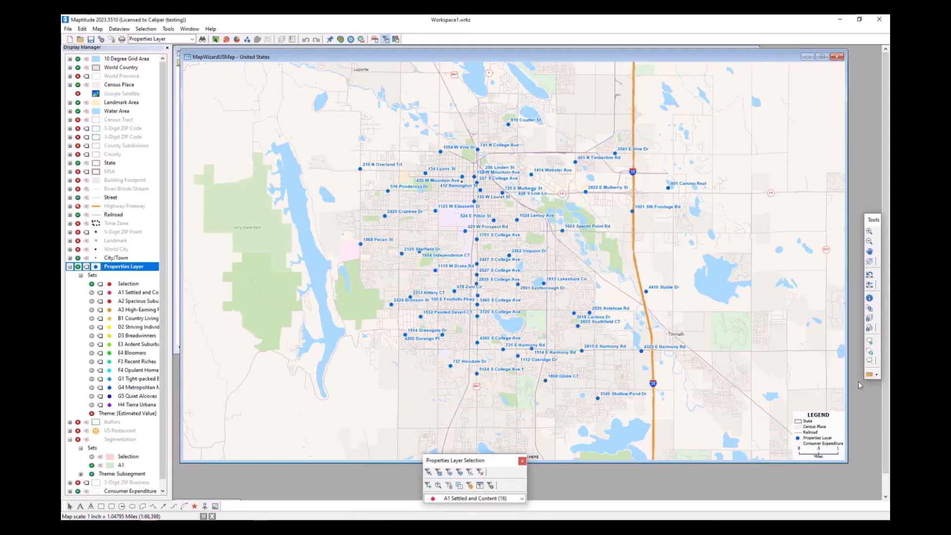
- Add the ccAnnualAverageDailyTraffic.cdf file from the MT22 AADT folder to the map as a layer
mouse_move(813, 376)
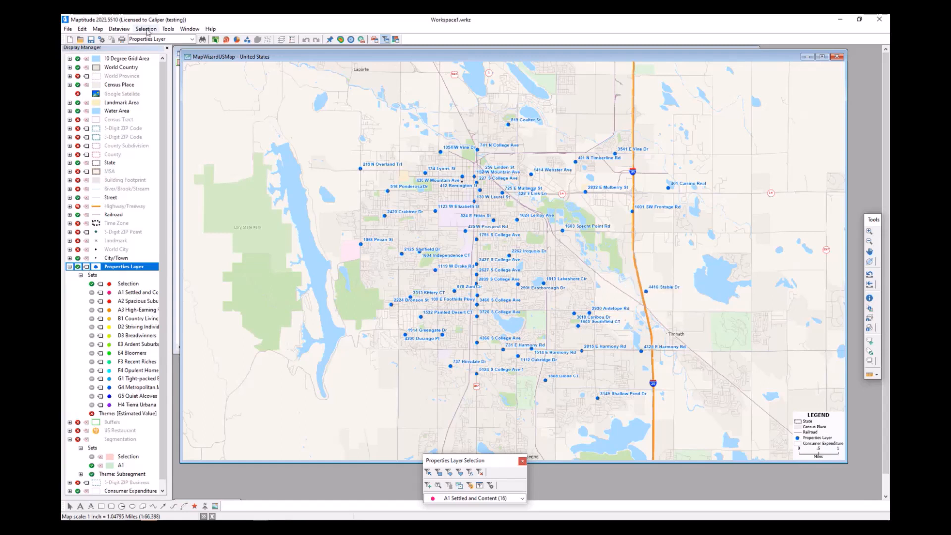
click(99, 30)
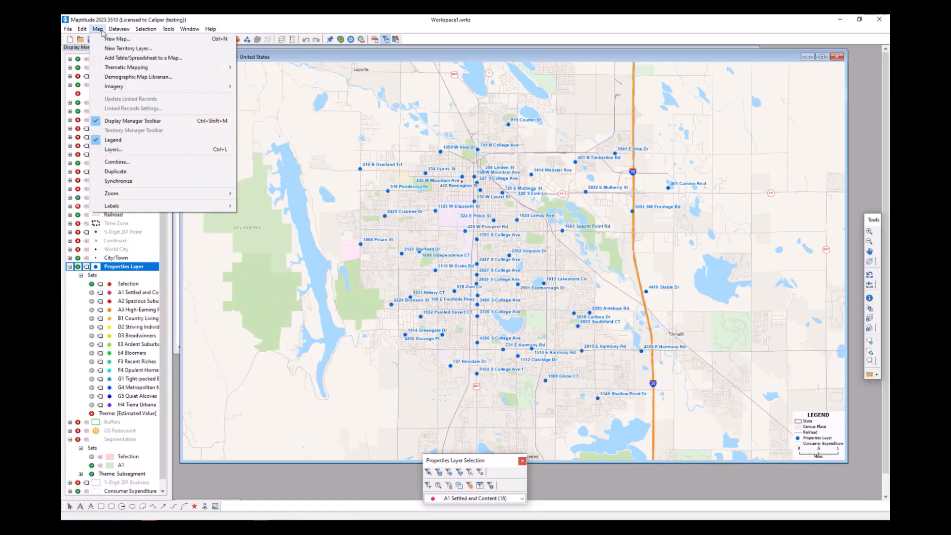
click(113, 149)
click(551, 261)
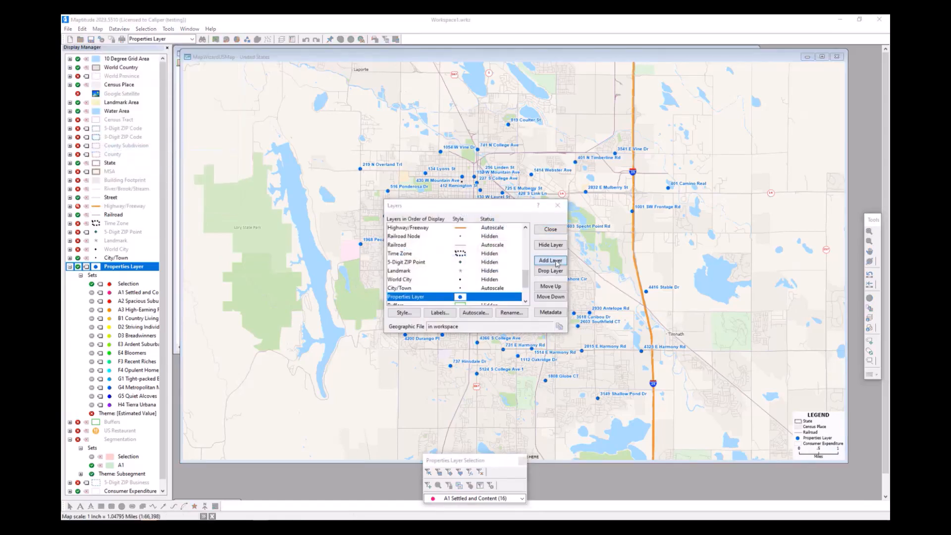
click(478, 170)
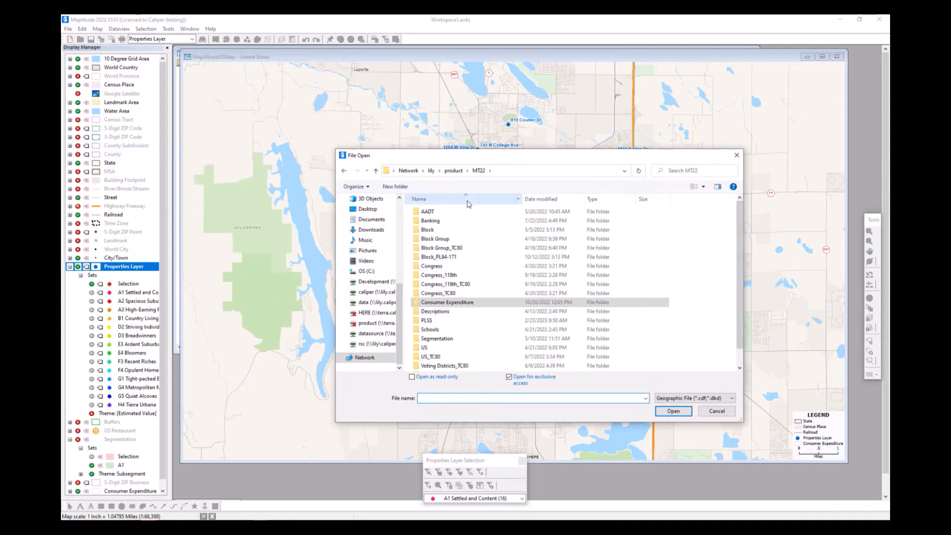
double_click(462, 214)
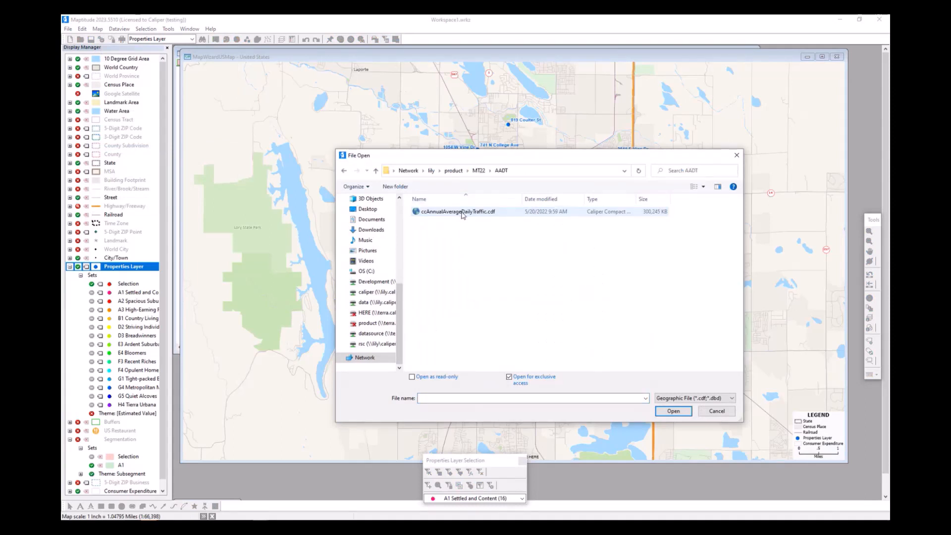
click(507, 217)
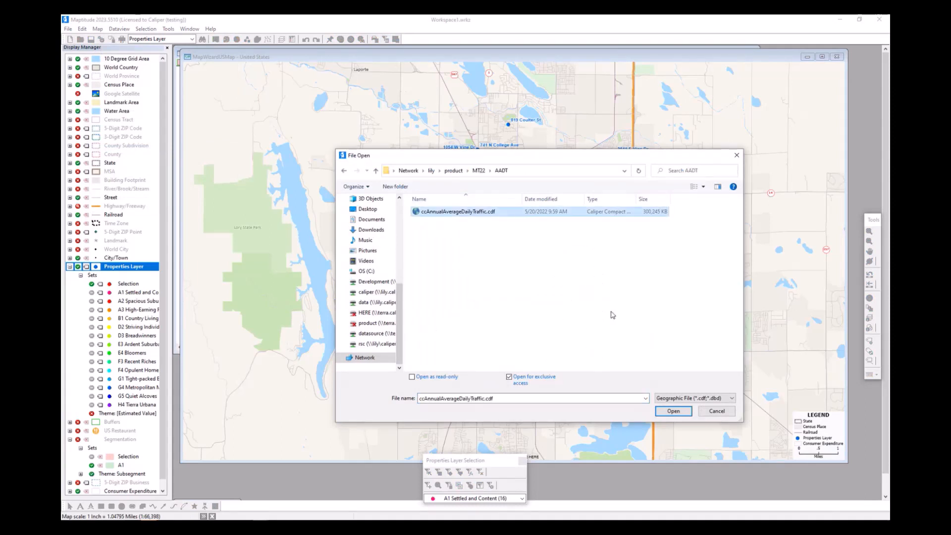
click(673, 411)
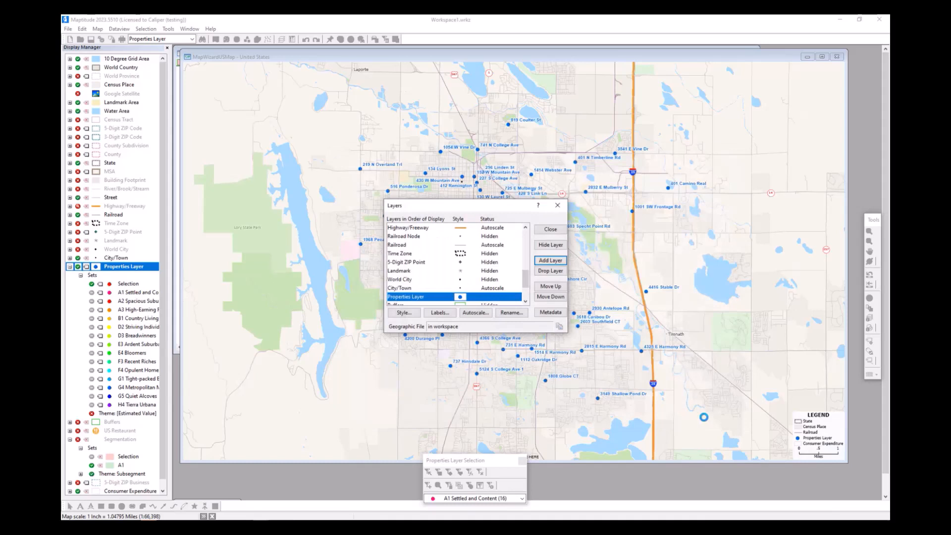
click(551, 229)
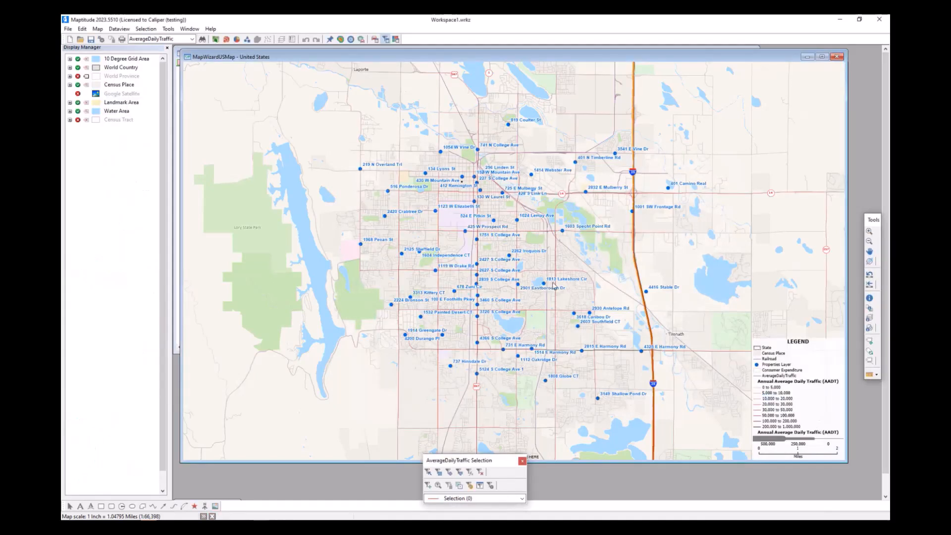
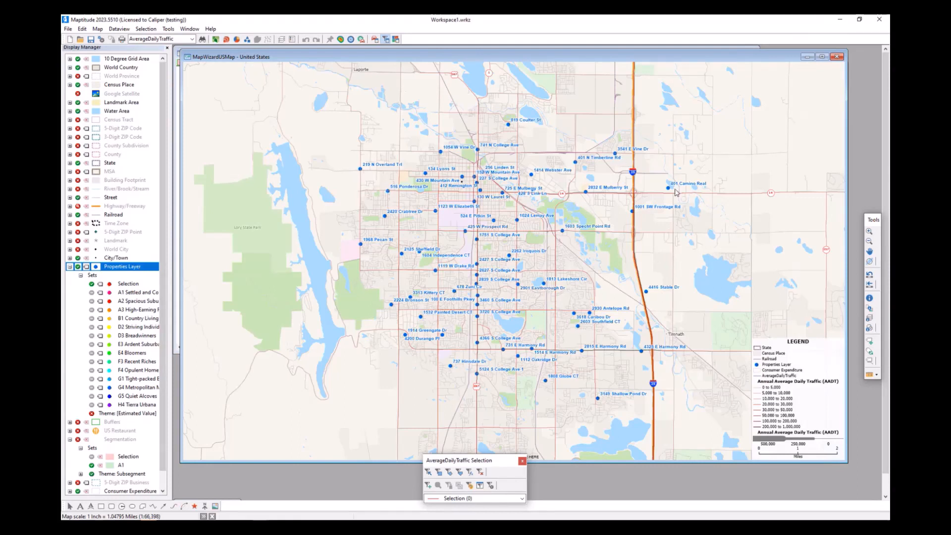
- Bring the Buffers dataview to the front and close it
right_click(128, 267)
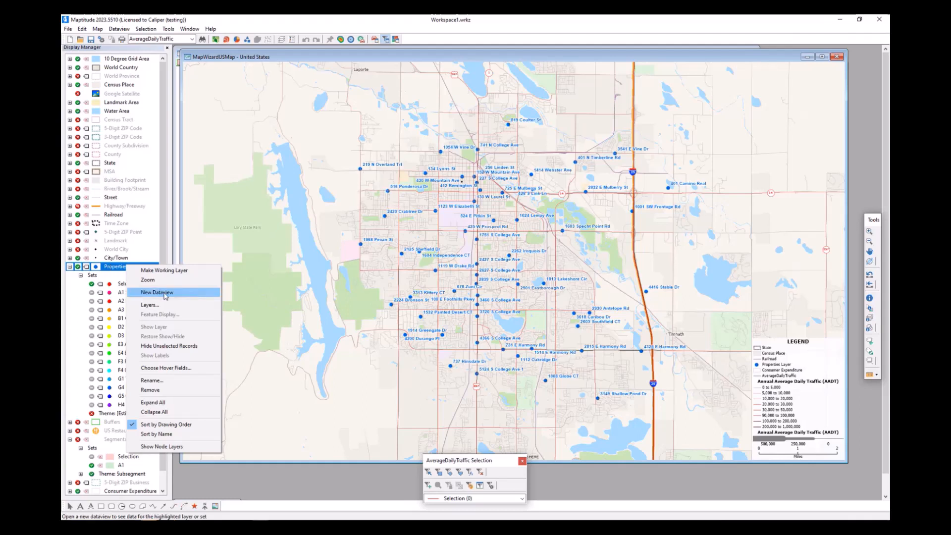
click(118, 266)
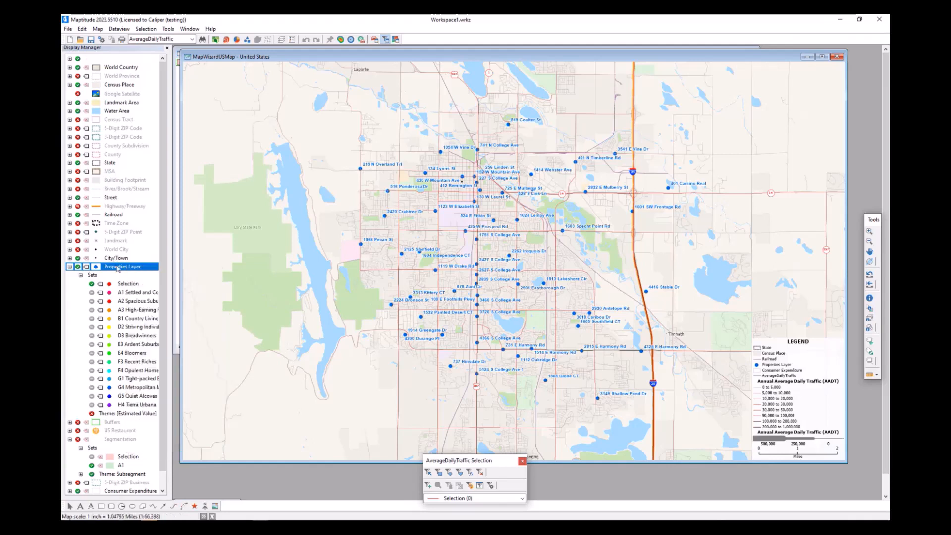
click(195, 31)
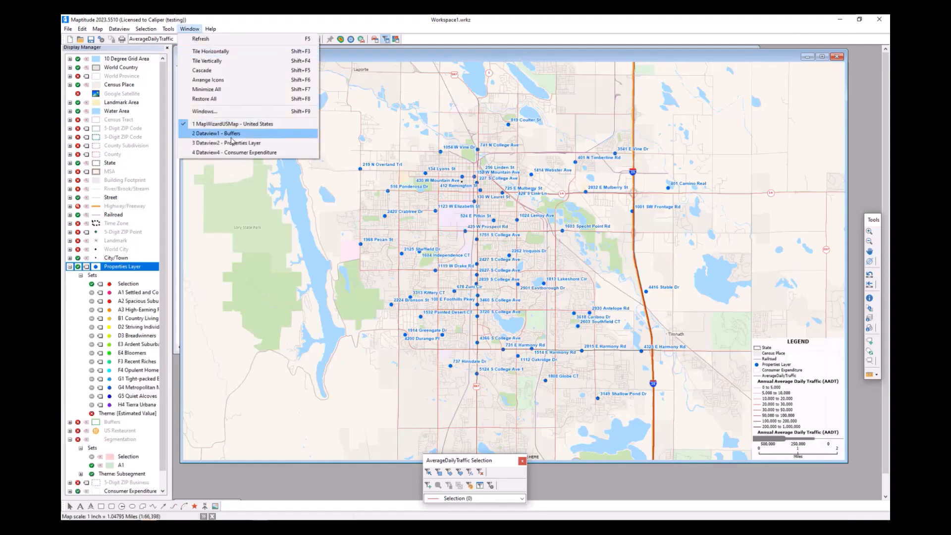
click(233, 133)
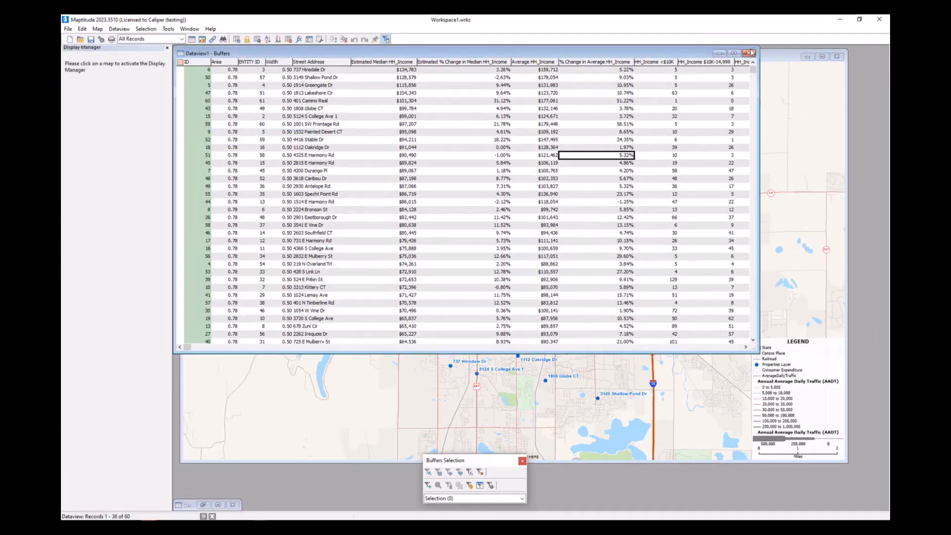
click(752, 52)
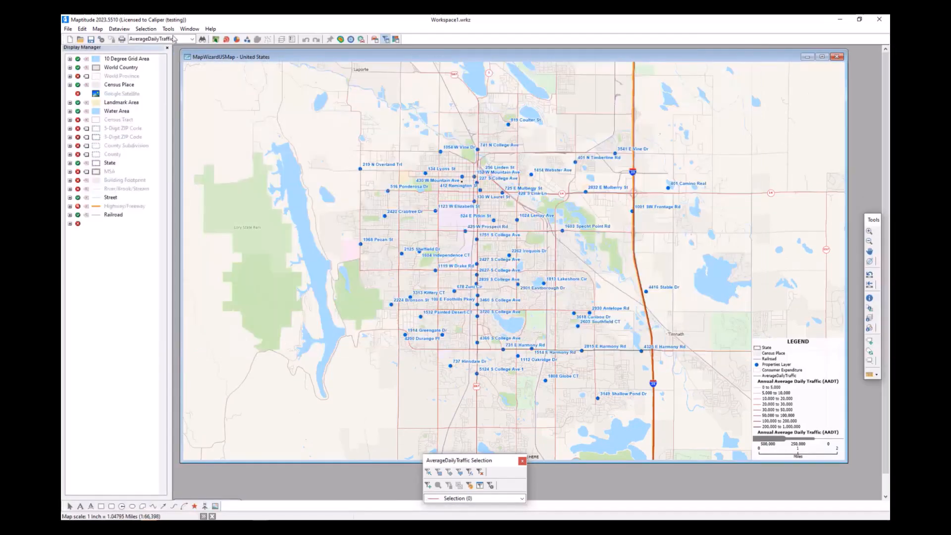
- Bring the Properties Layer dataview to the front and show its last columns
click(193, 29)
click(193, 29)
click(193, 29)
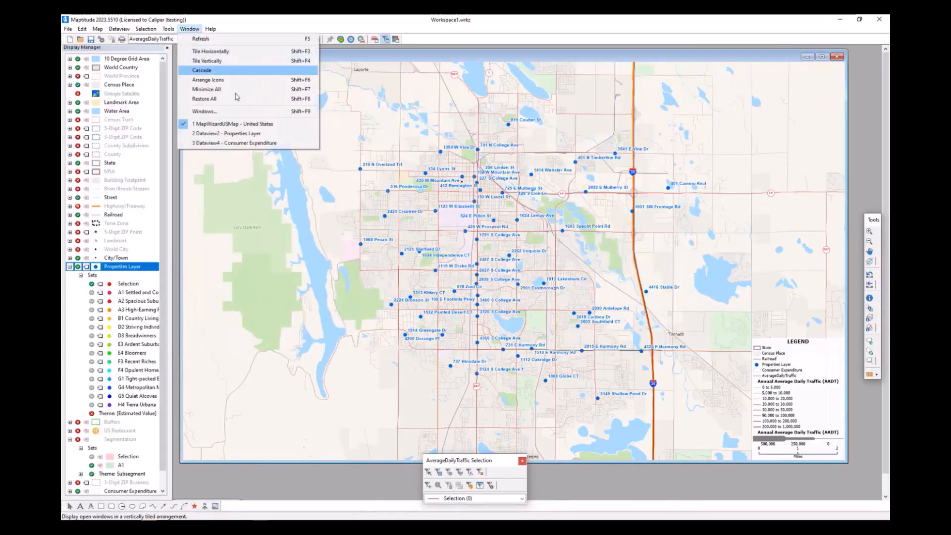
click(252, 135)
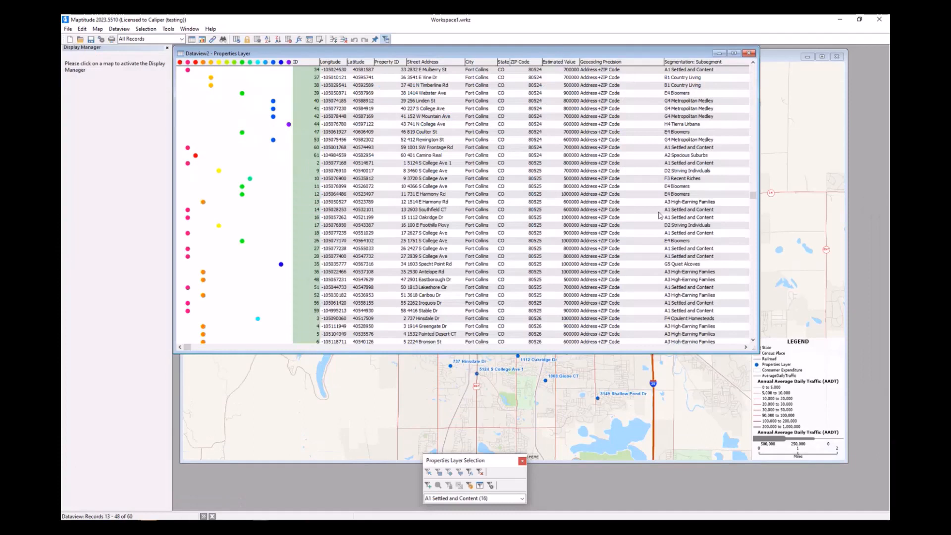
click(746, 347)
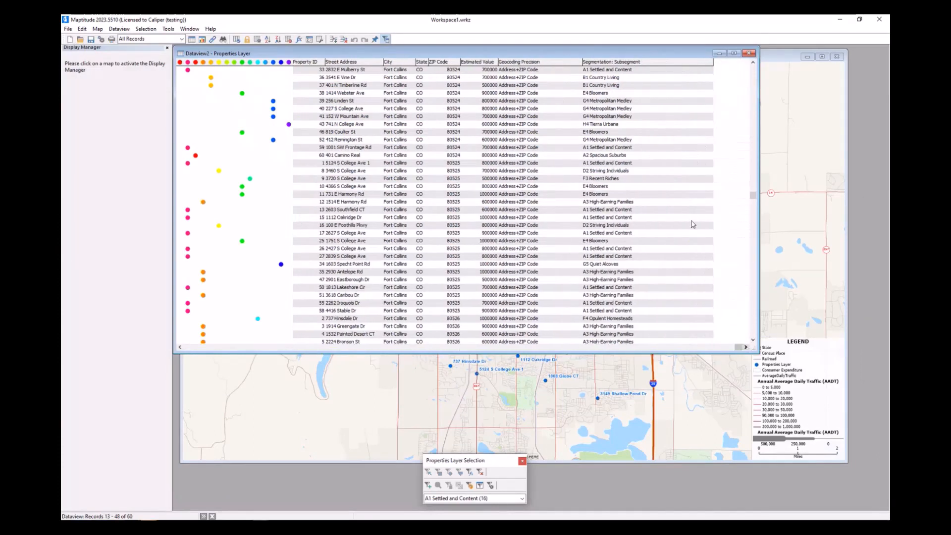
- Modify the structure of the Properties Layer table by adding a field named AADT after the segmentation field
right_click(677, 197)
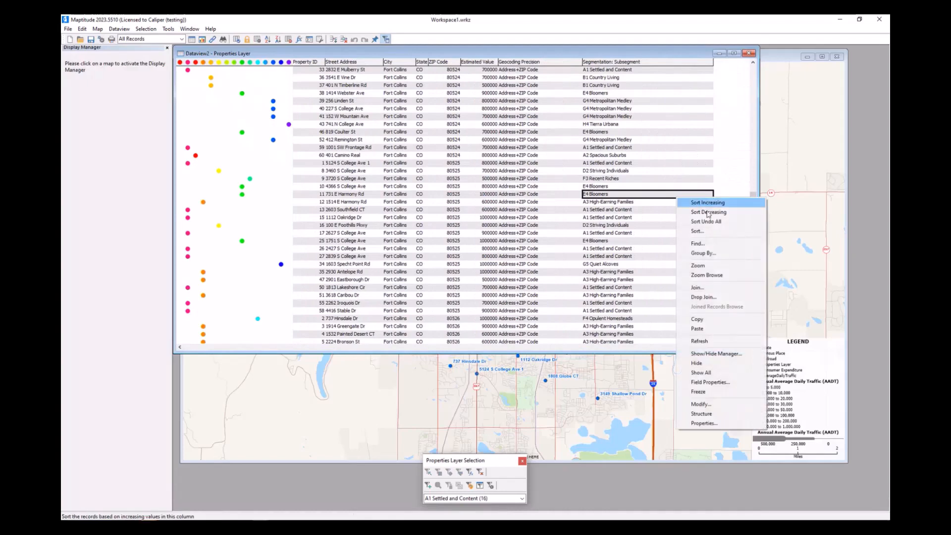
click(740, 408)
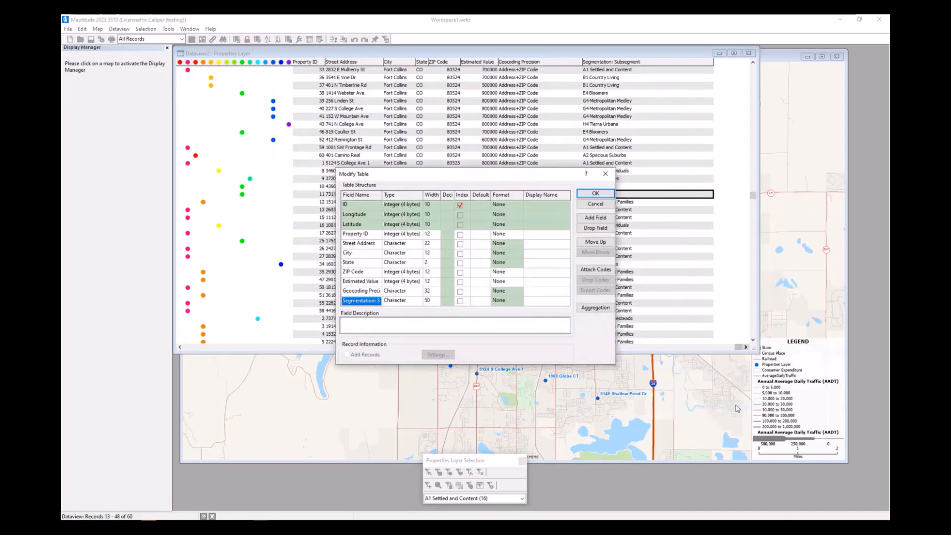
click(595, 218)
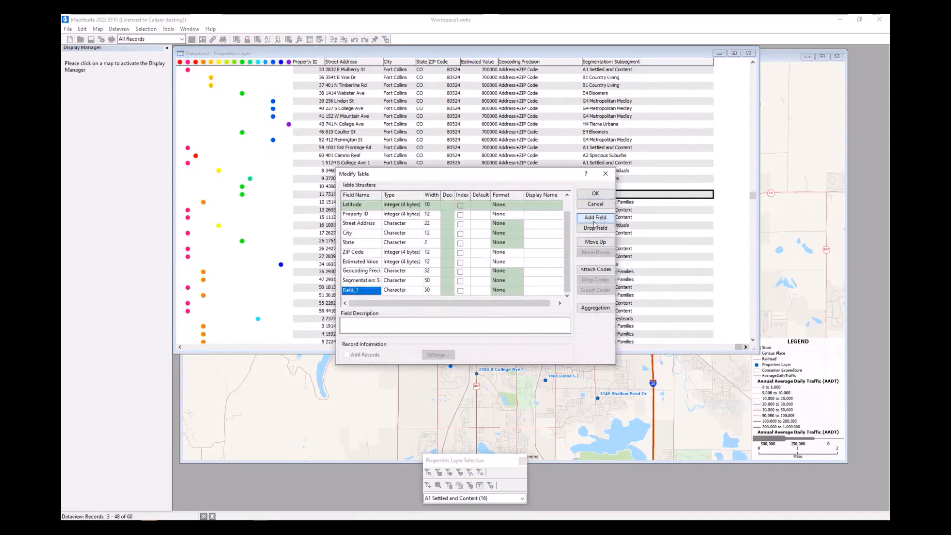
click(367, 292)
key(BackSpace)
key(BackSpace)
text(A)
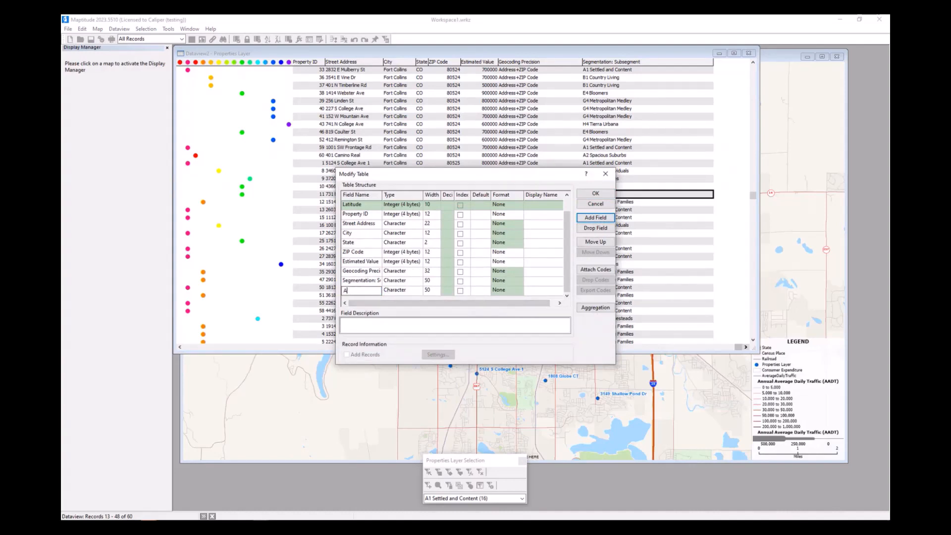
text(ADT)
key(Return)
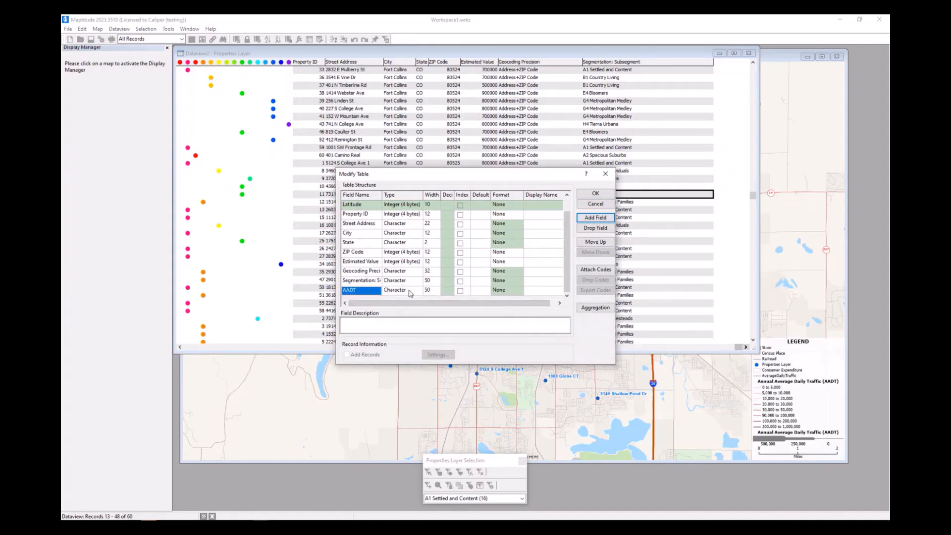
- Set the AADT field's type to Integer (4 bytes) and apply the change to the table structure
click(411, 293)
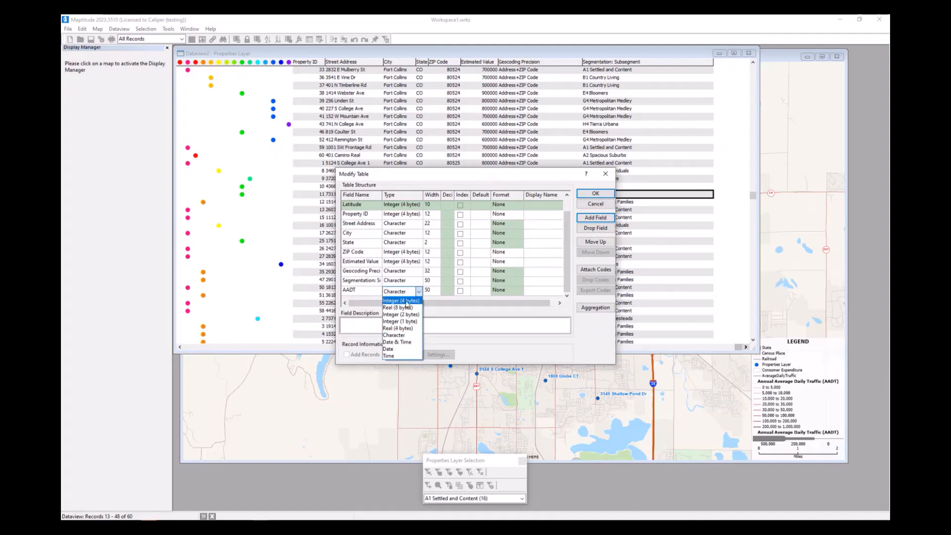
click(408, 302)
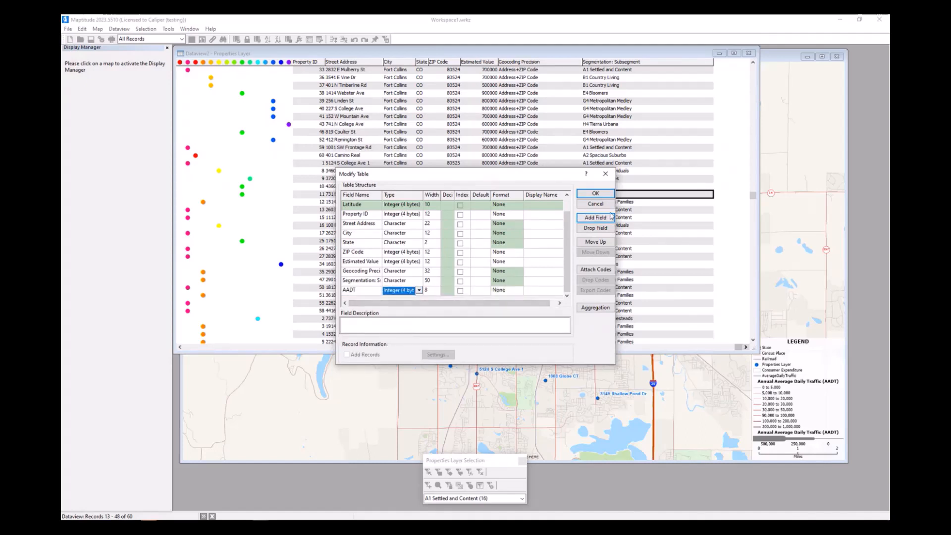
click(604, 195)
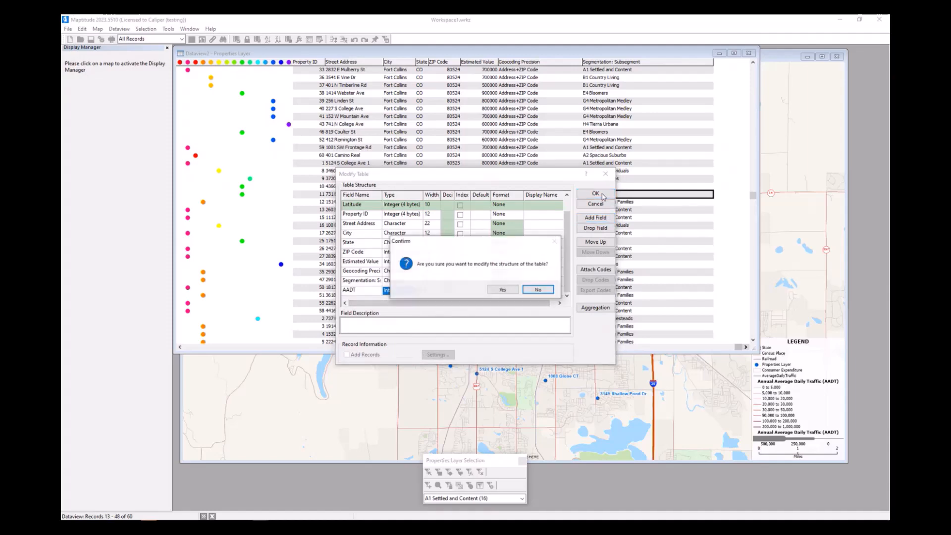
click(503, 290)
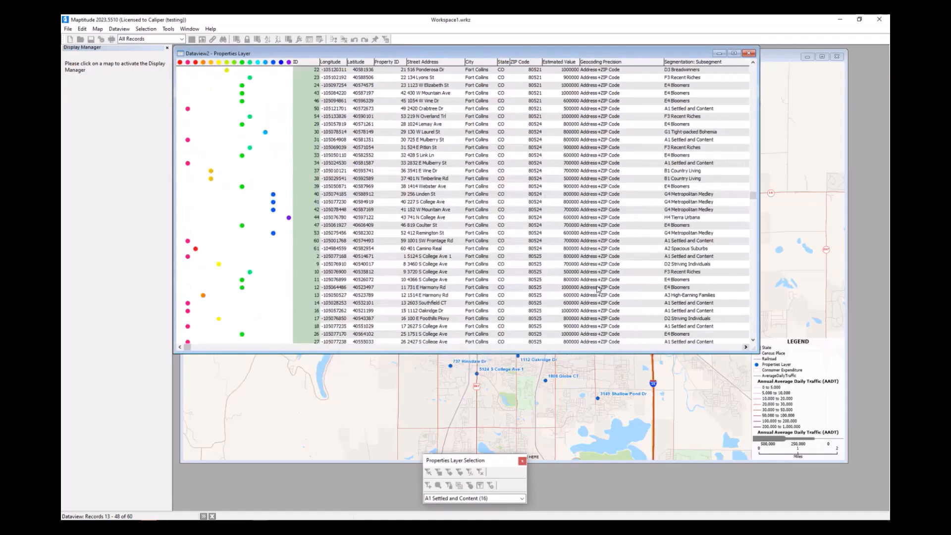
- Start a Fill on the whole AADT column of the Properties Layer dataview with Tag as the fill method
click(746, 347)
click(746, 347)
click(745, 347)
click(745, 347)
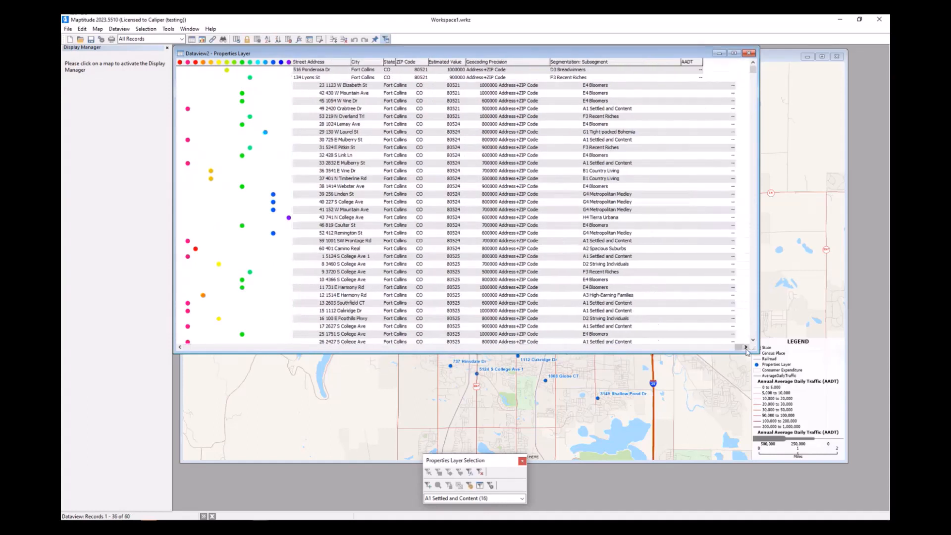
click(692, 61)
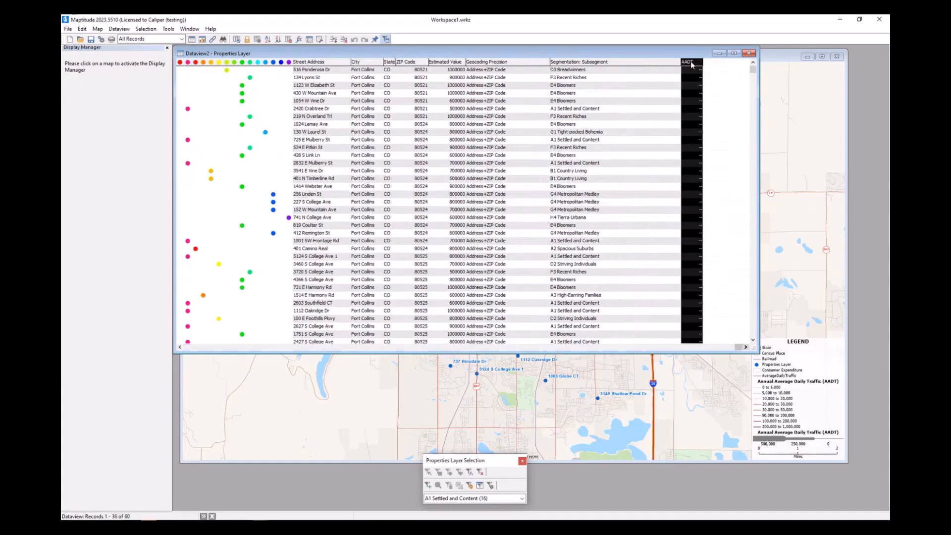
right_click(692, 65)
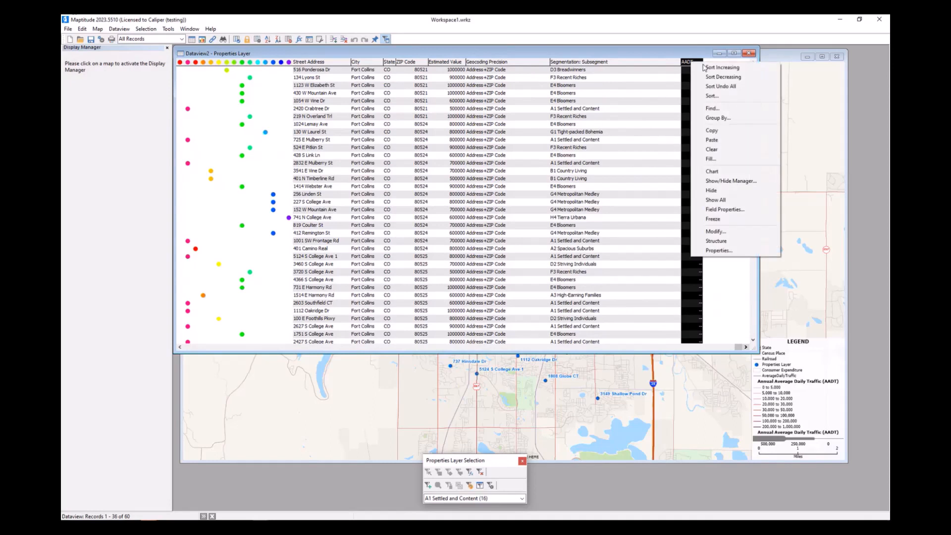
click(732, 159)
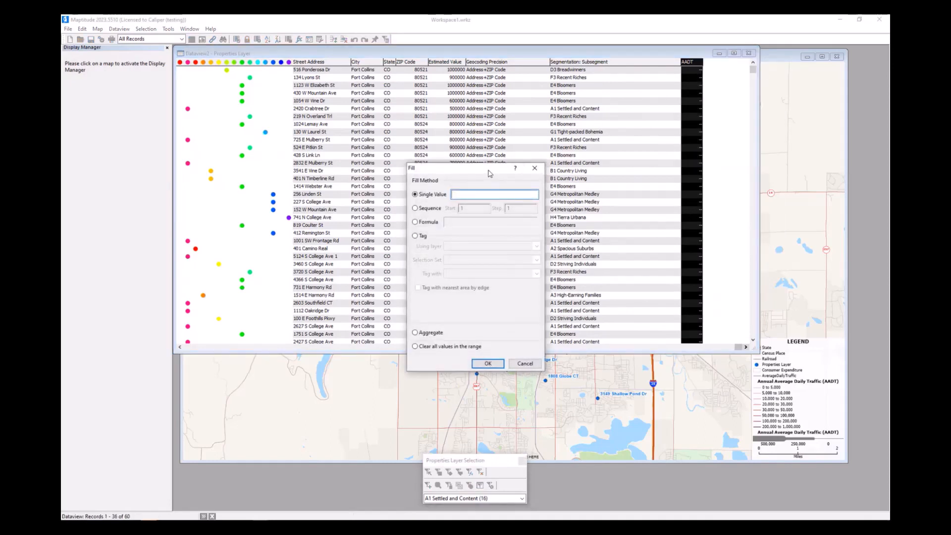
drag(484, 170, 363, 132)
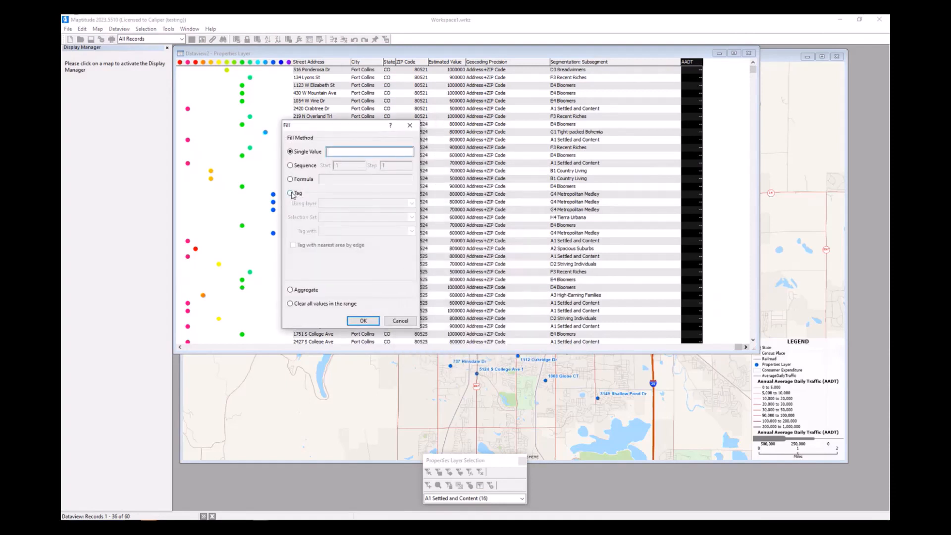
click(290, 194)
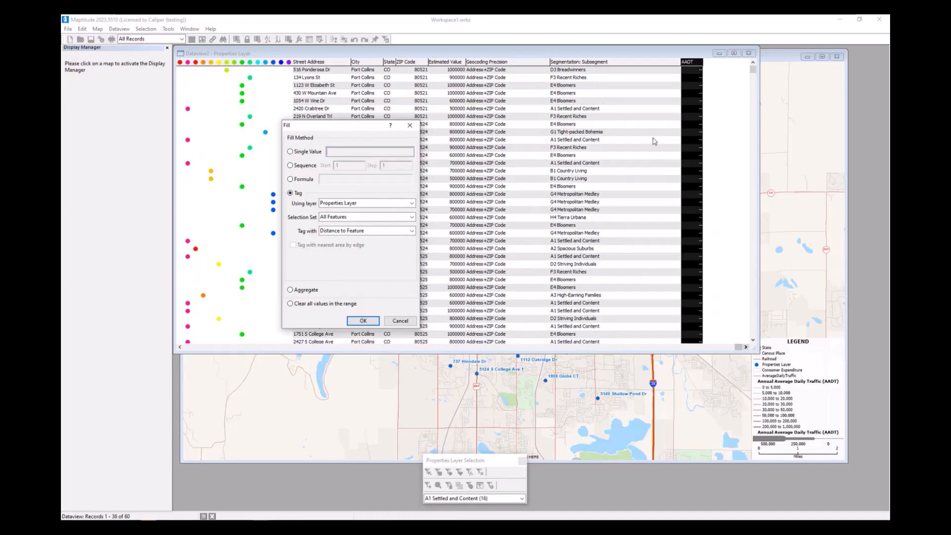
- Tag the AADT column from the AverageDailyTraffic layer, all features, with the Annual Average Daily Traffic (AADT) field
click(369, 204)
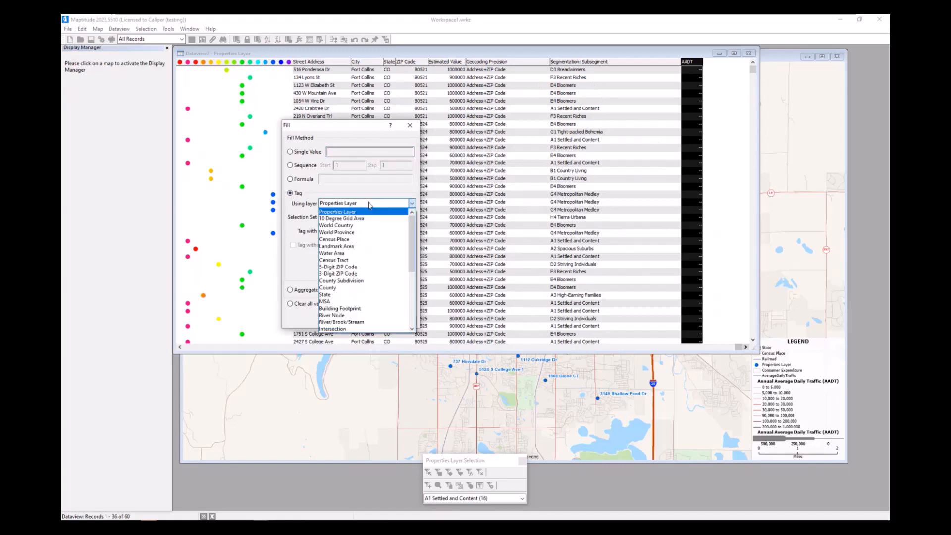
scroll(366, 297, down, 5)
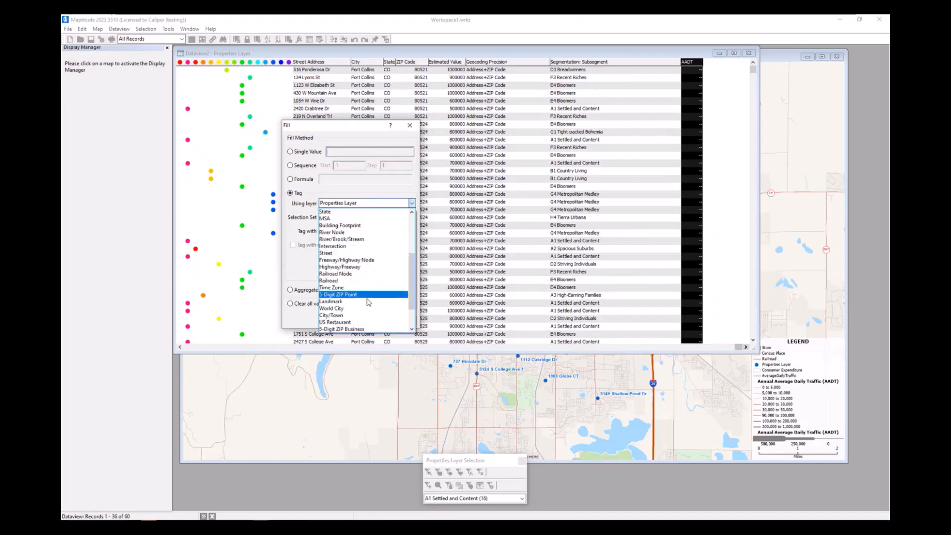
scroll(368, 311, down, 1)
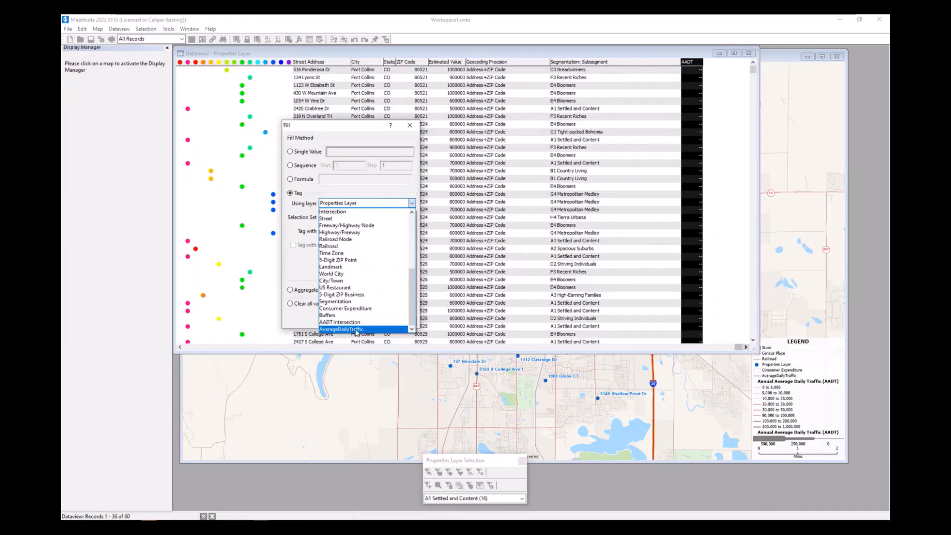
click(359, 329)
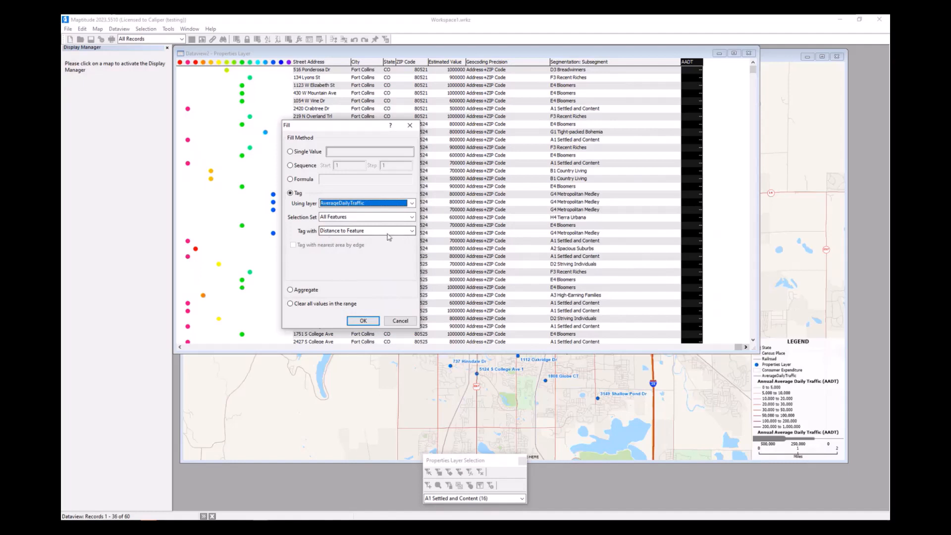
click(389, 233)
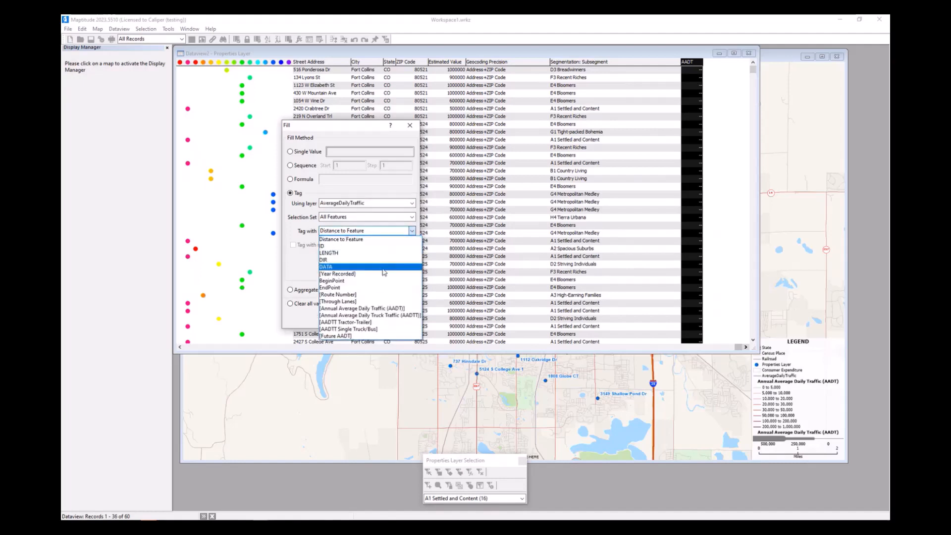
click(395, 308)
drag(371, 126, 328, 120)
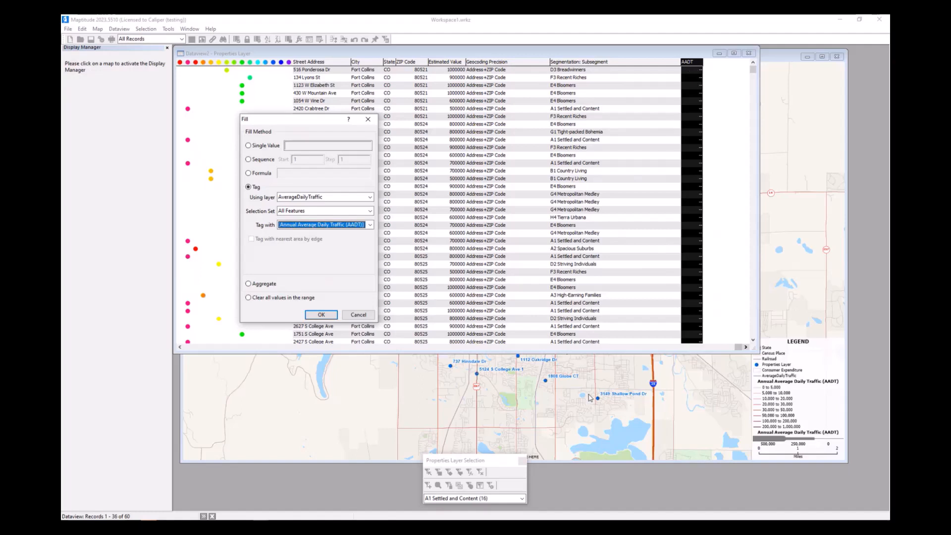
click(322, 315)
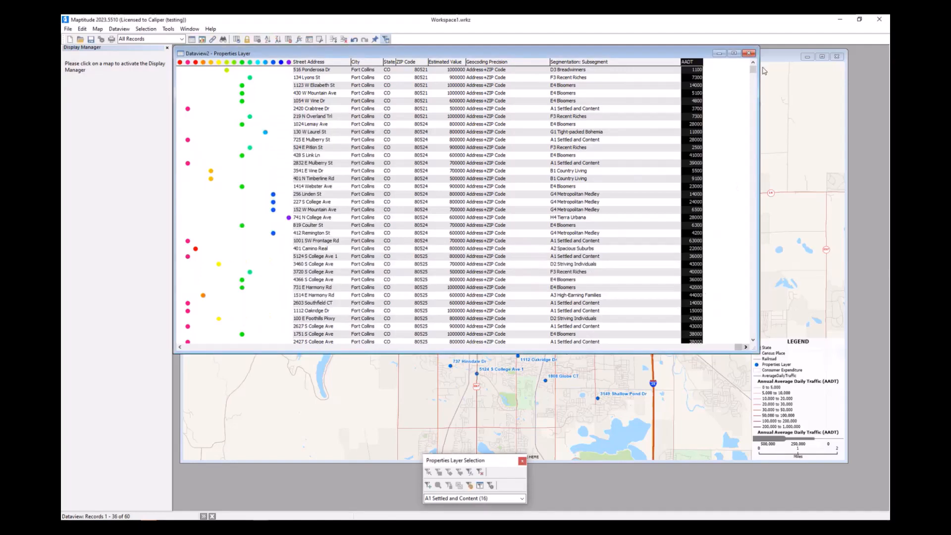
- Sort the property records by AADT in decreasing order and widen the dataview window
scroll(696, 173, down, 5)
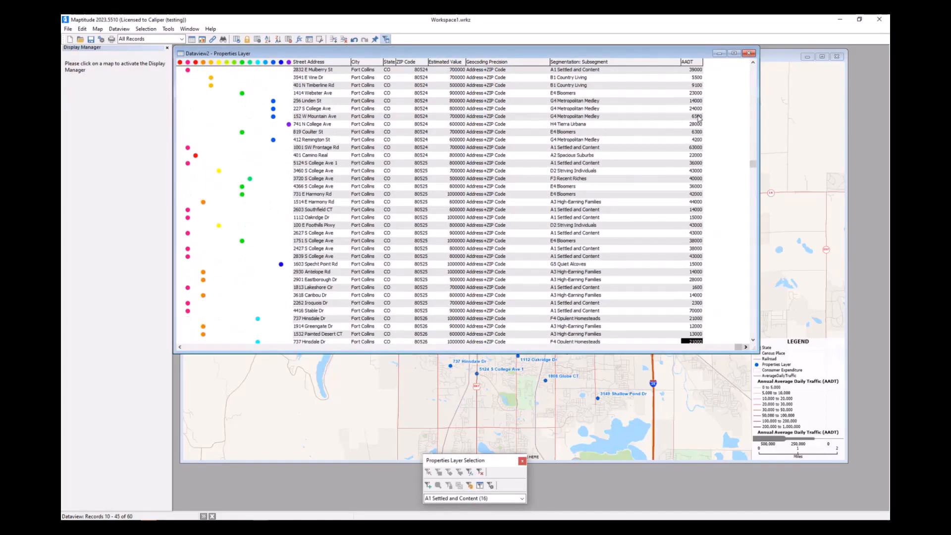
scroll(699, 223, up, 5)
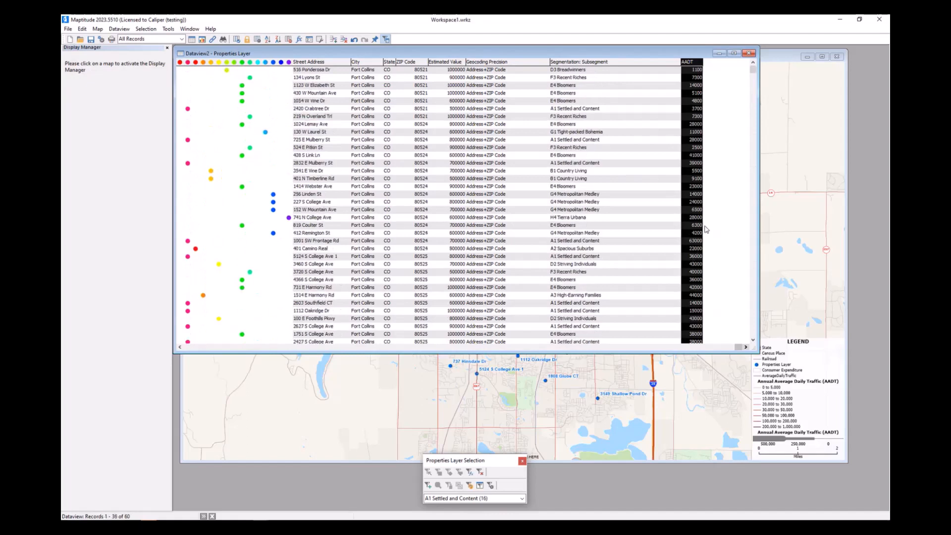
right_click(697, 64)
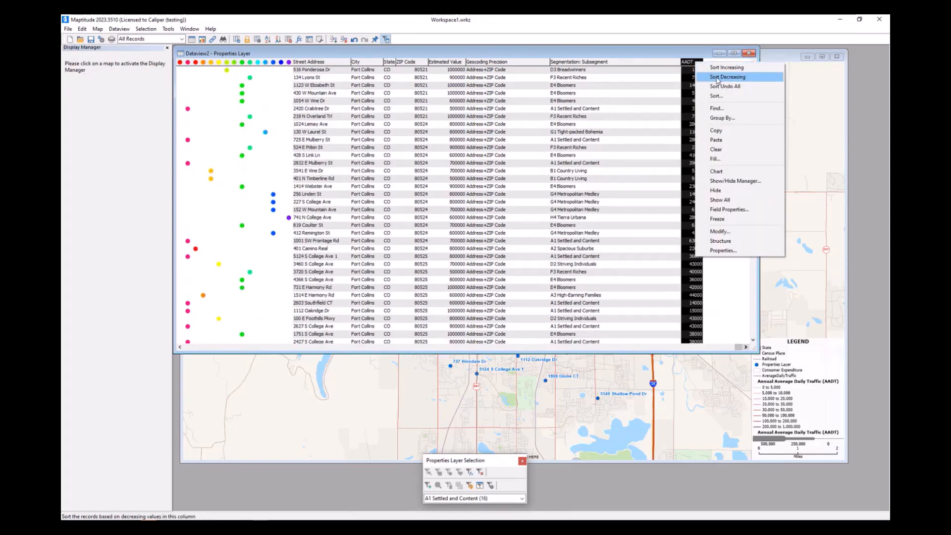
click(721, 77)
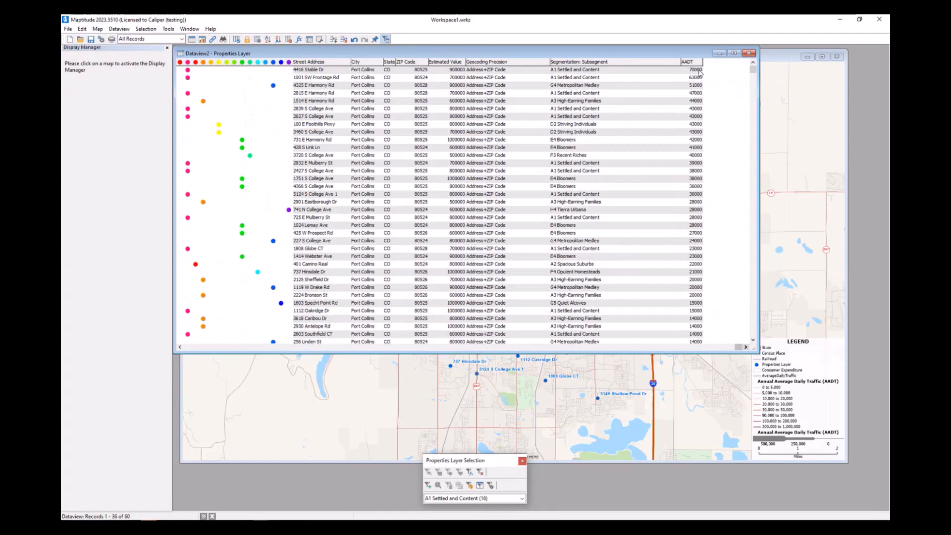
click(696, 70)
drag(760, 123, 850, 122)
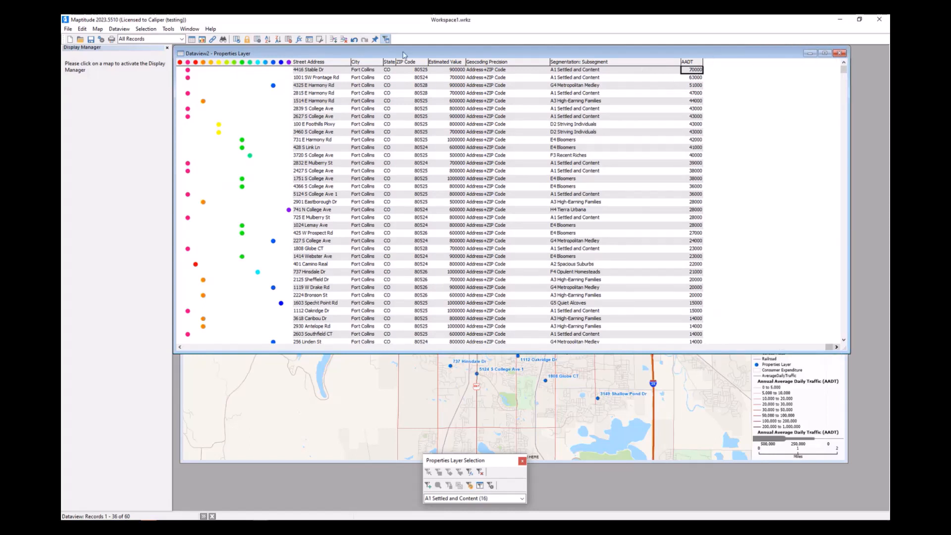
- Zoom the map to the property with the highest AADT and bring the map window to the front to examine its surroundings
right_click(337, 69)
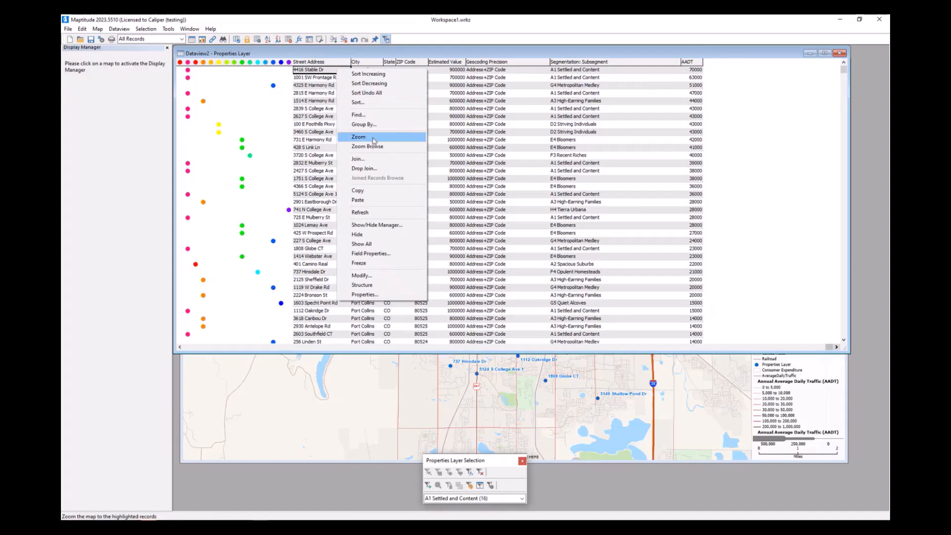
click(374, 139)
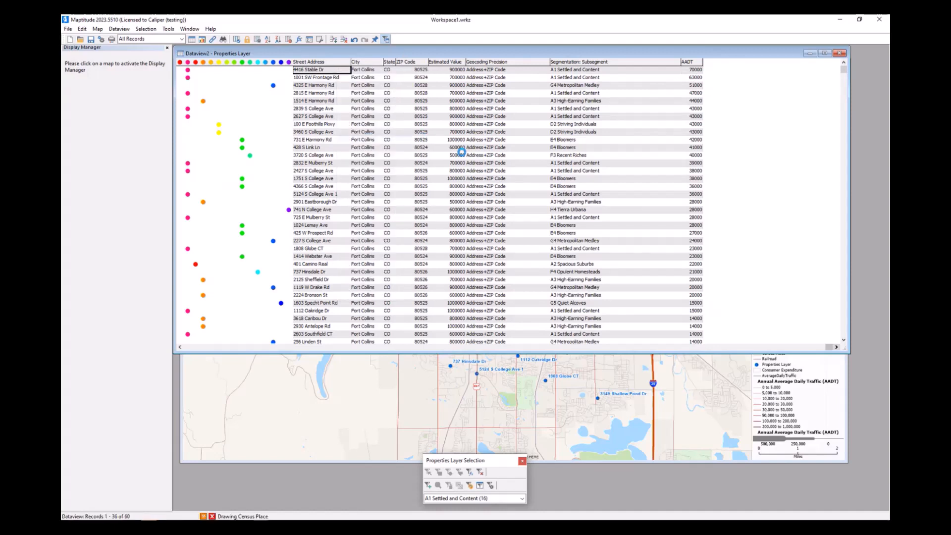
click(845, 368)
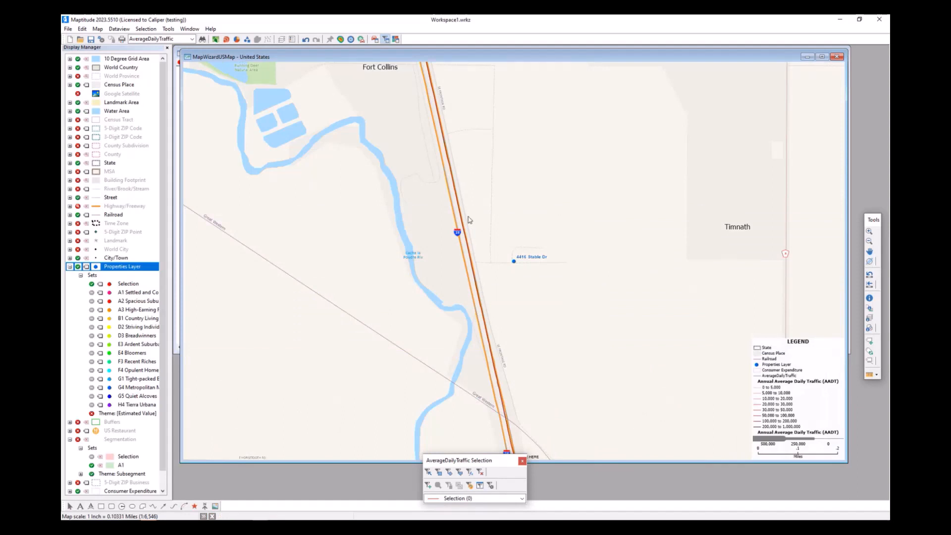
scroll(503, 271, down, 1)
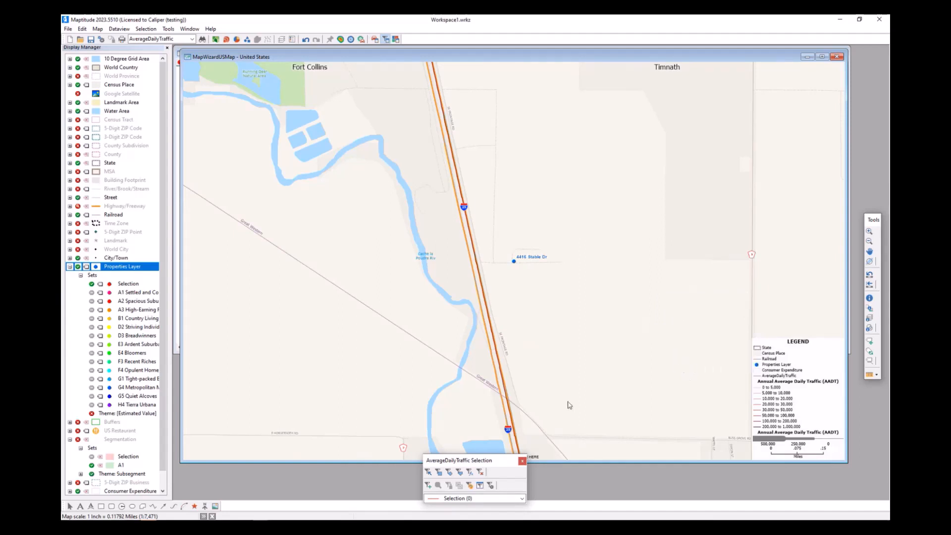
mouse_move(569, 405)
key(alt+Tab)
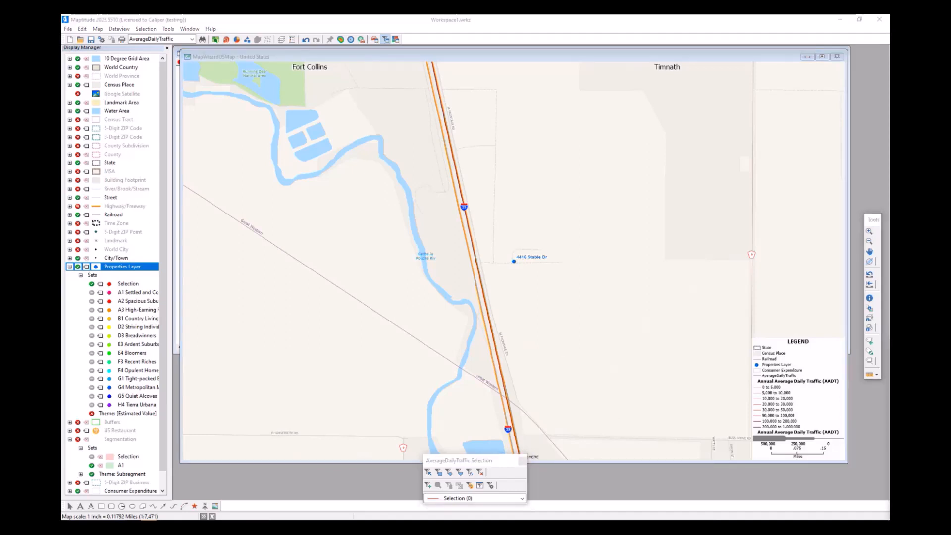